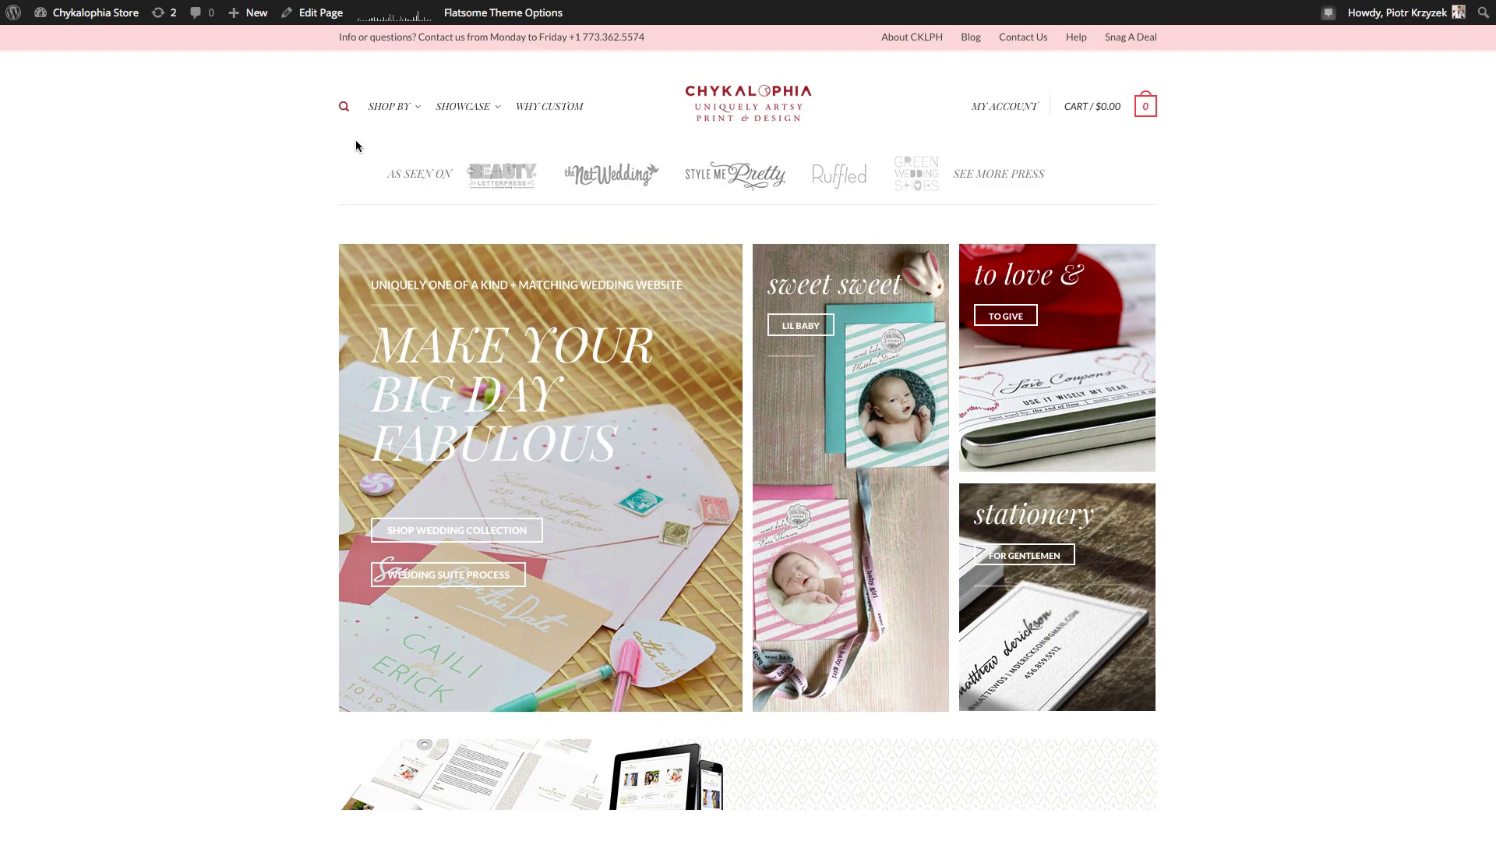
- Load Main Menu in Appearance > Menus, showing Shop By with Collection and Category beneath it
{"action": "mouse_move", "coordinate": [390, 112]}
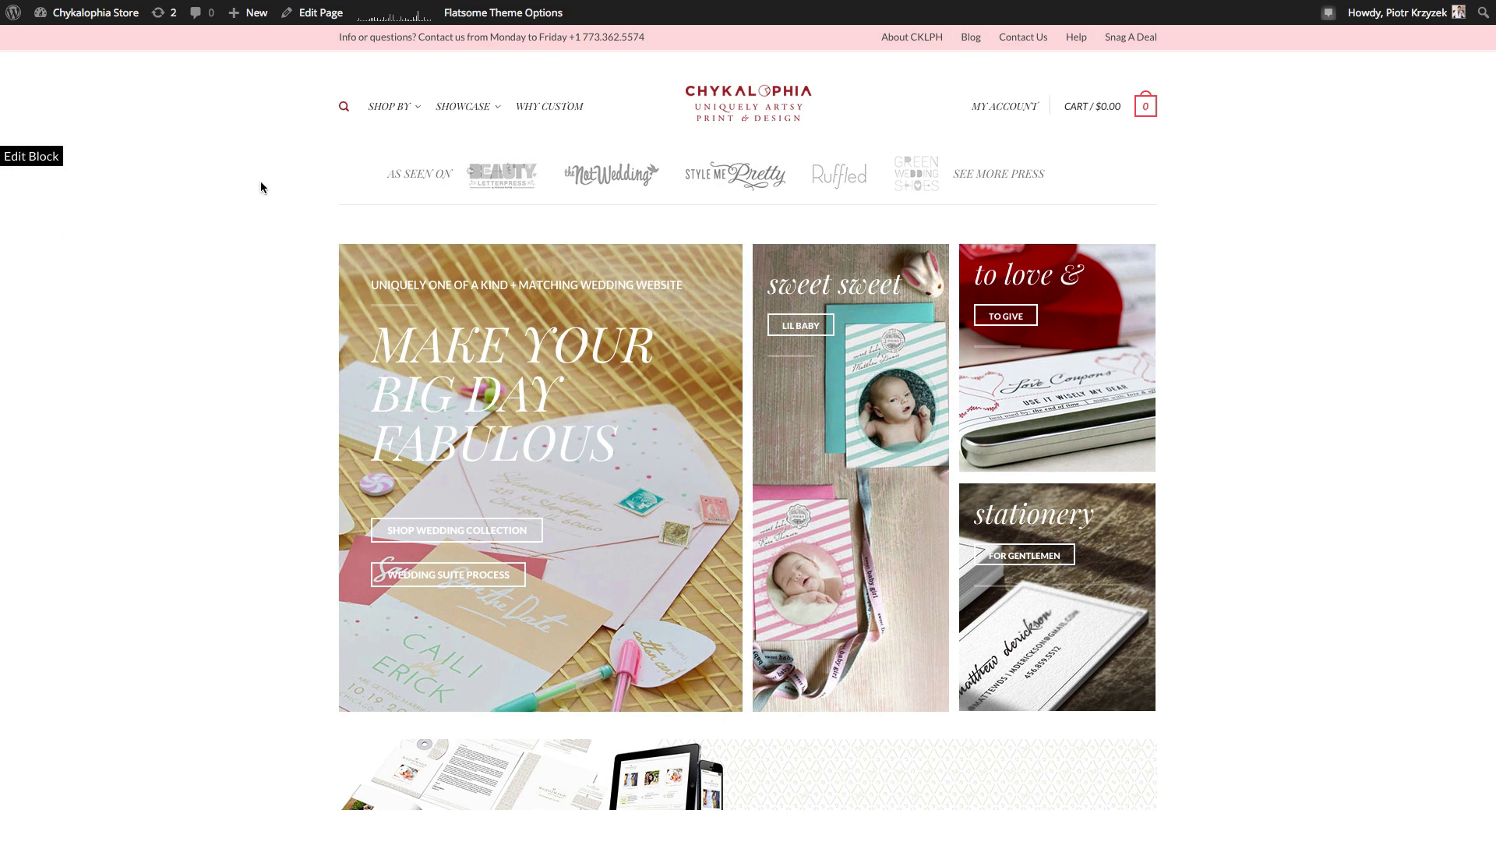
{"action": "mouse_move", "coordinate": [390, 109]}
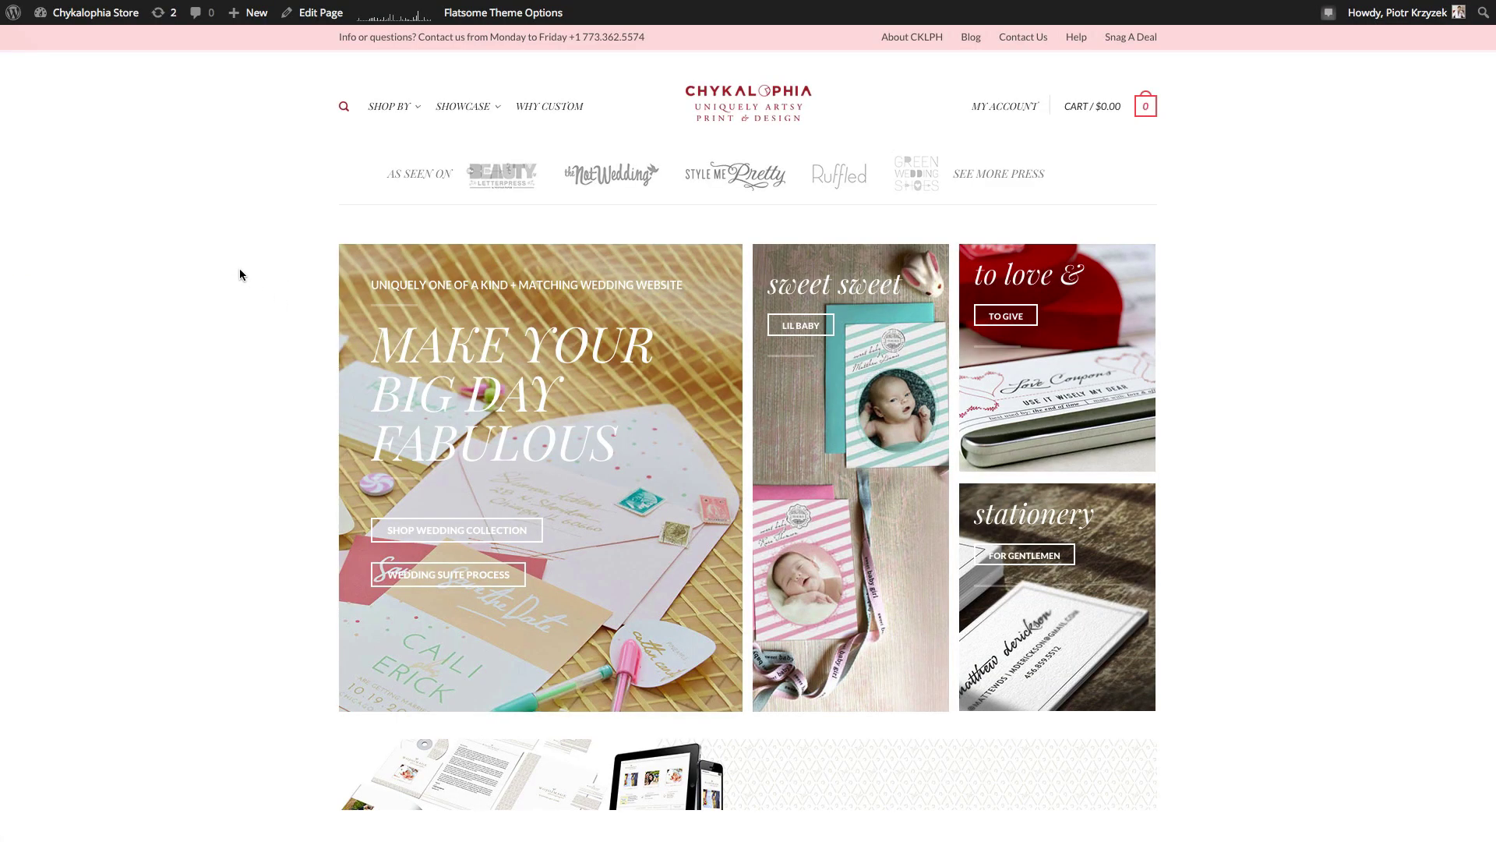
{"action": "mouse_move", "coordinate": [405, 106]}
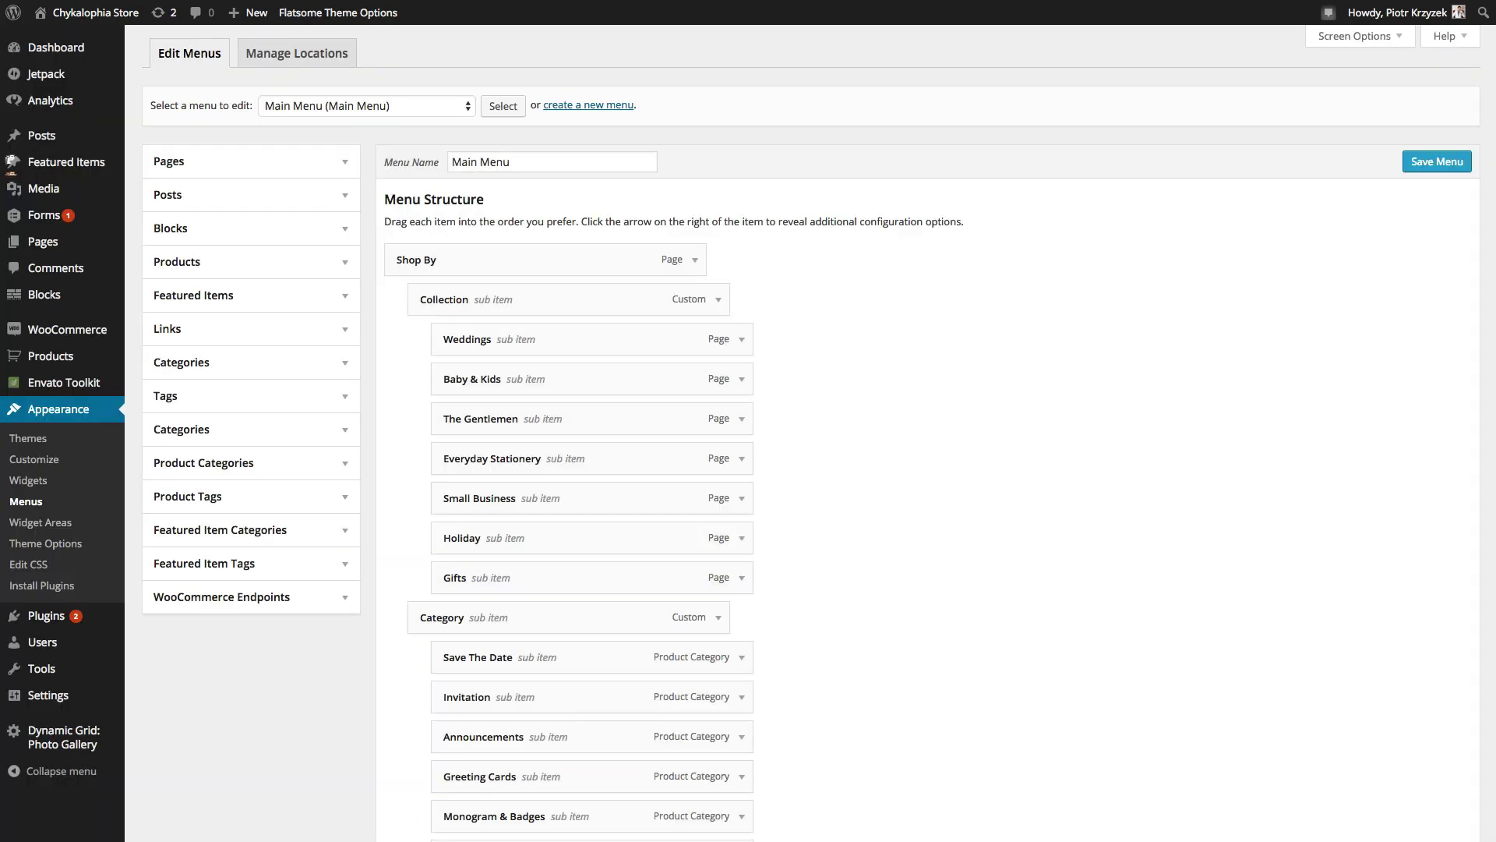
{"action": "left_click", "coordinate": [341, 162]}
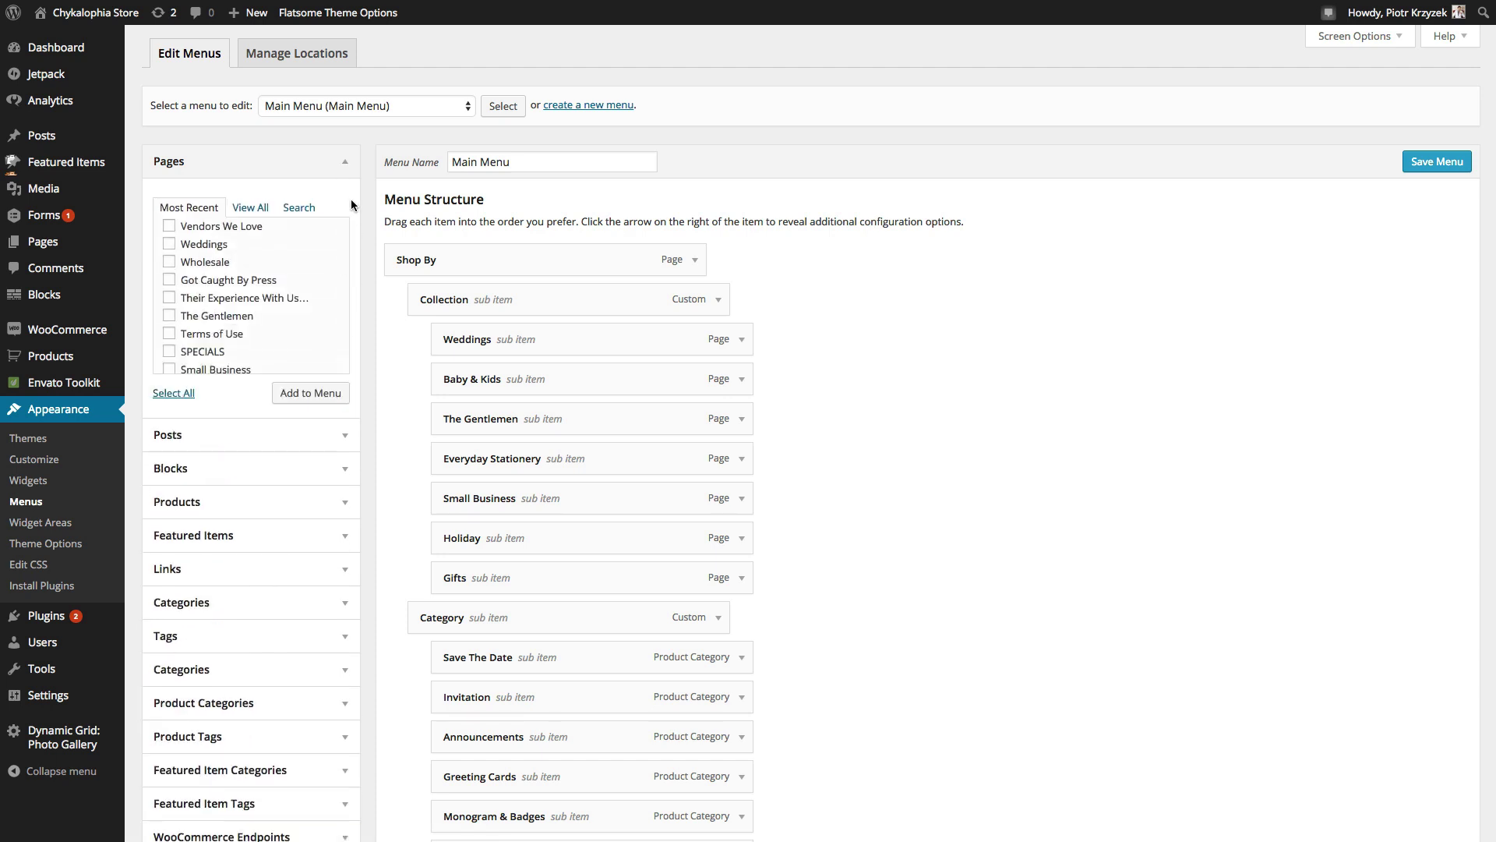
{"action": "left_click", "coordinate": [345, 163]}
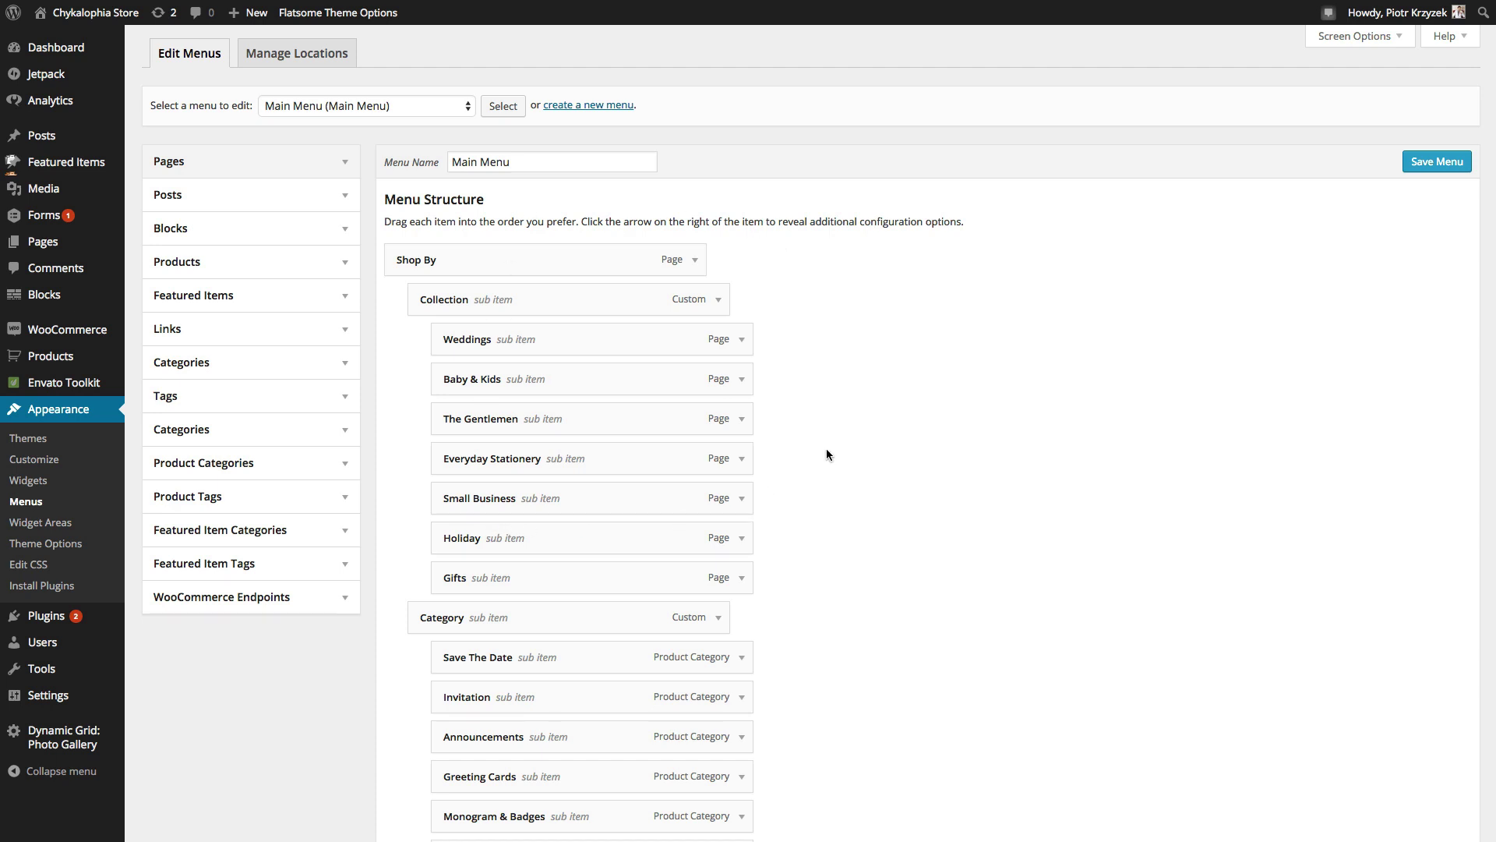
{"action": "left_click", "coordinate": [704, 265]}
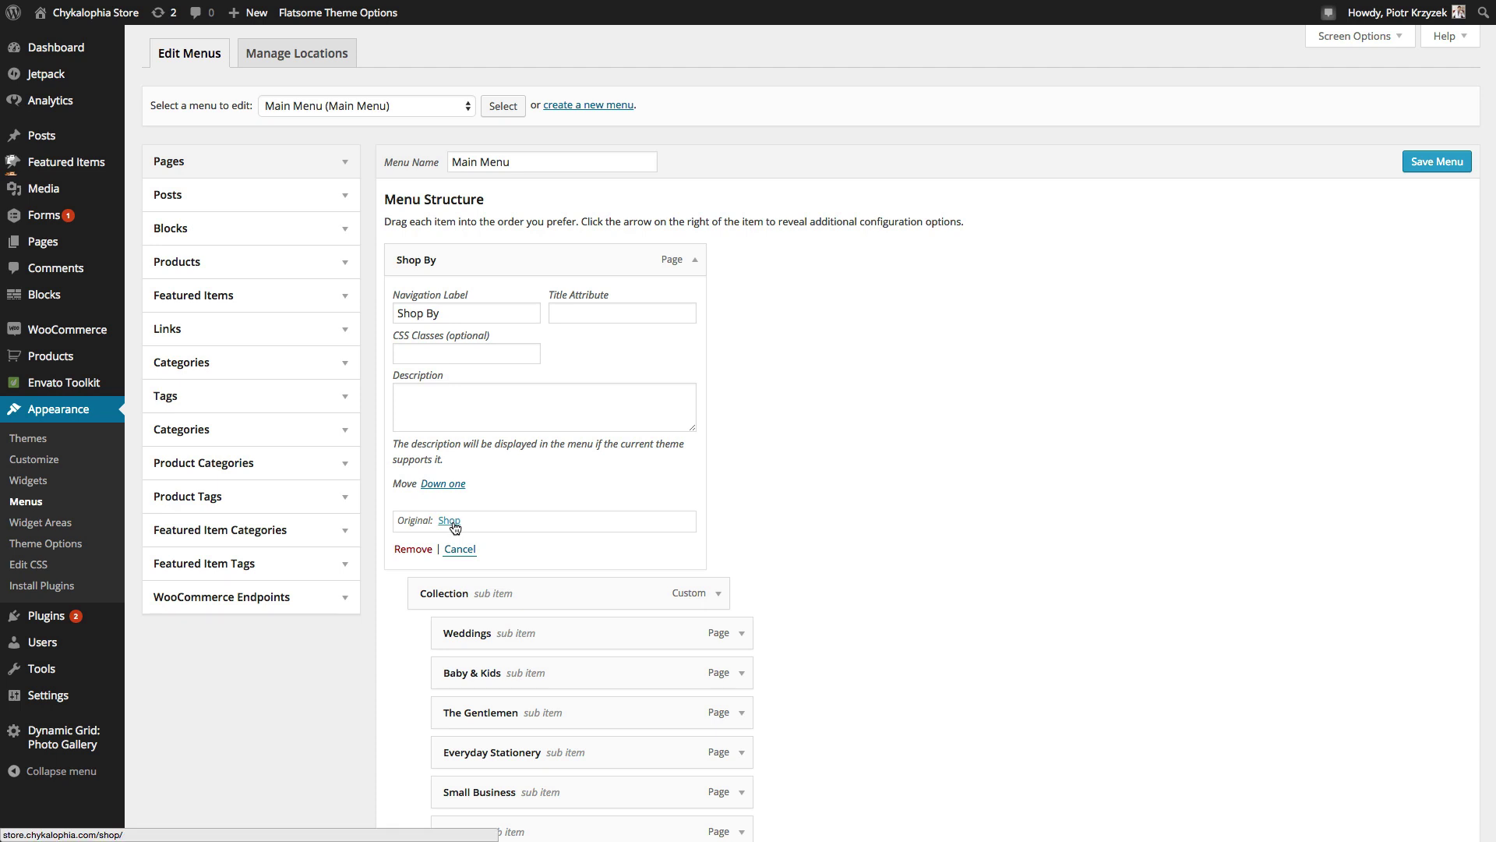
{"action": "left_click_drag", "start_coordinate": [443, 314], "coordinate": [368, 305]}
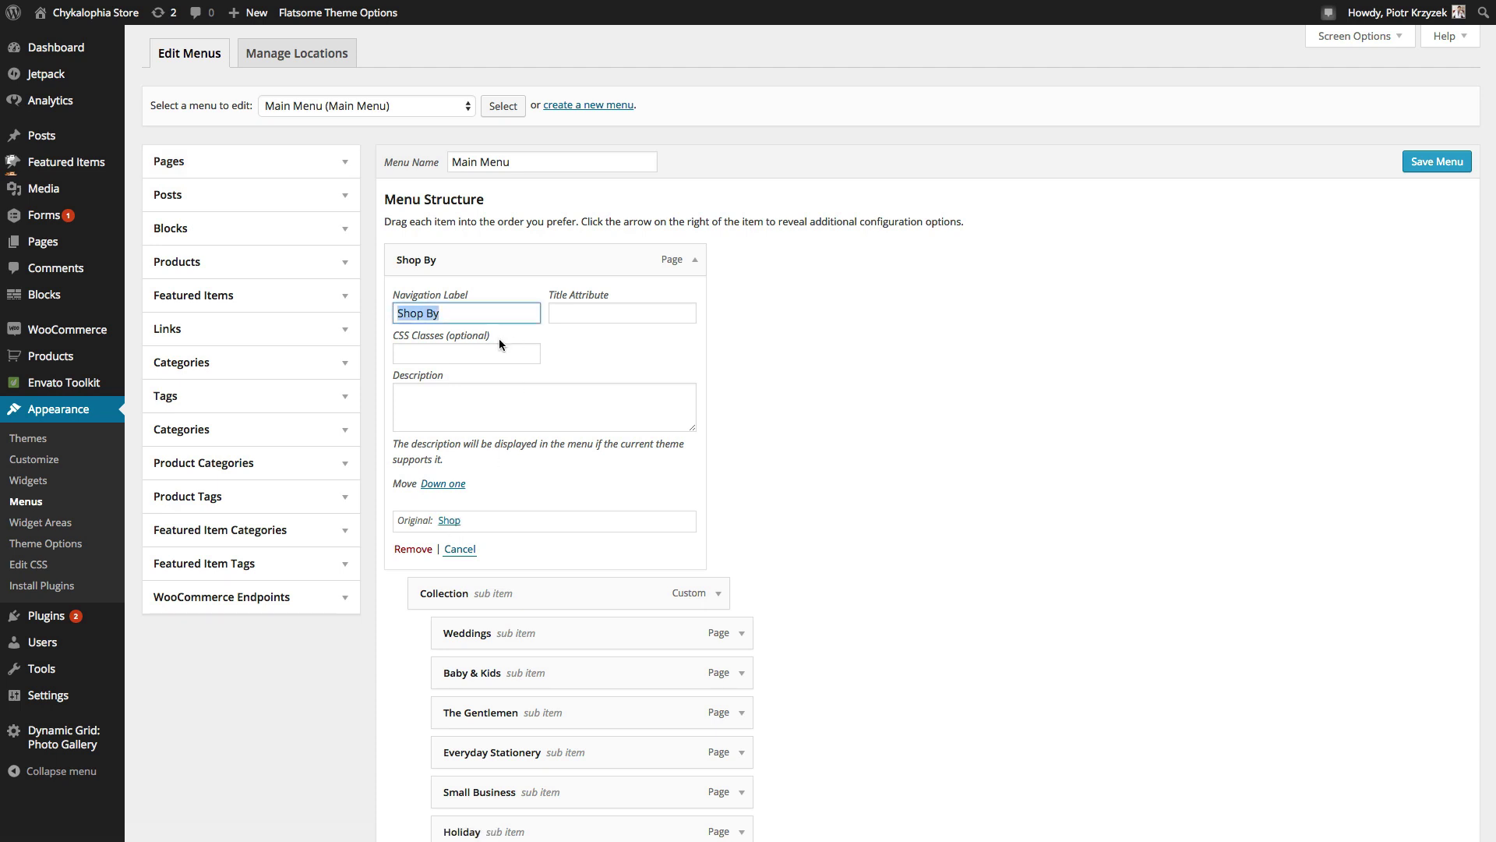
{"action": "left_click", "coordinate": [569, 469]}
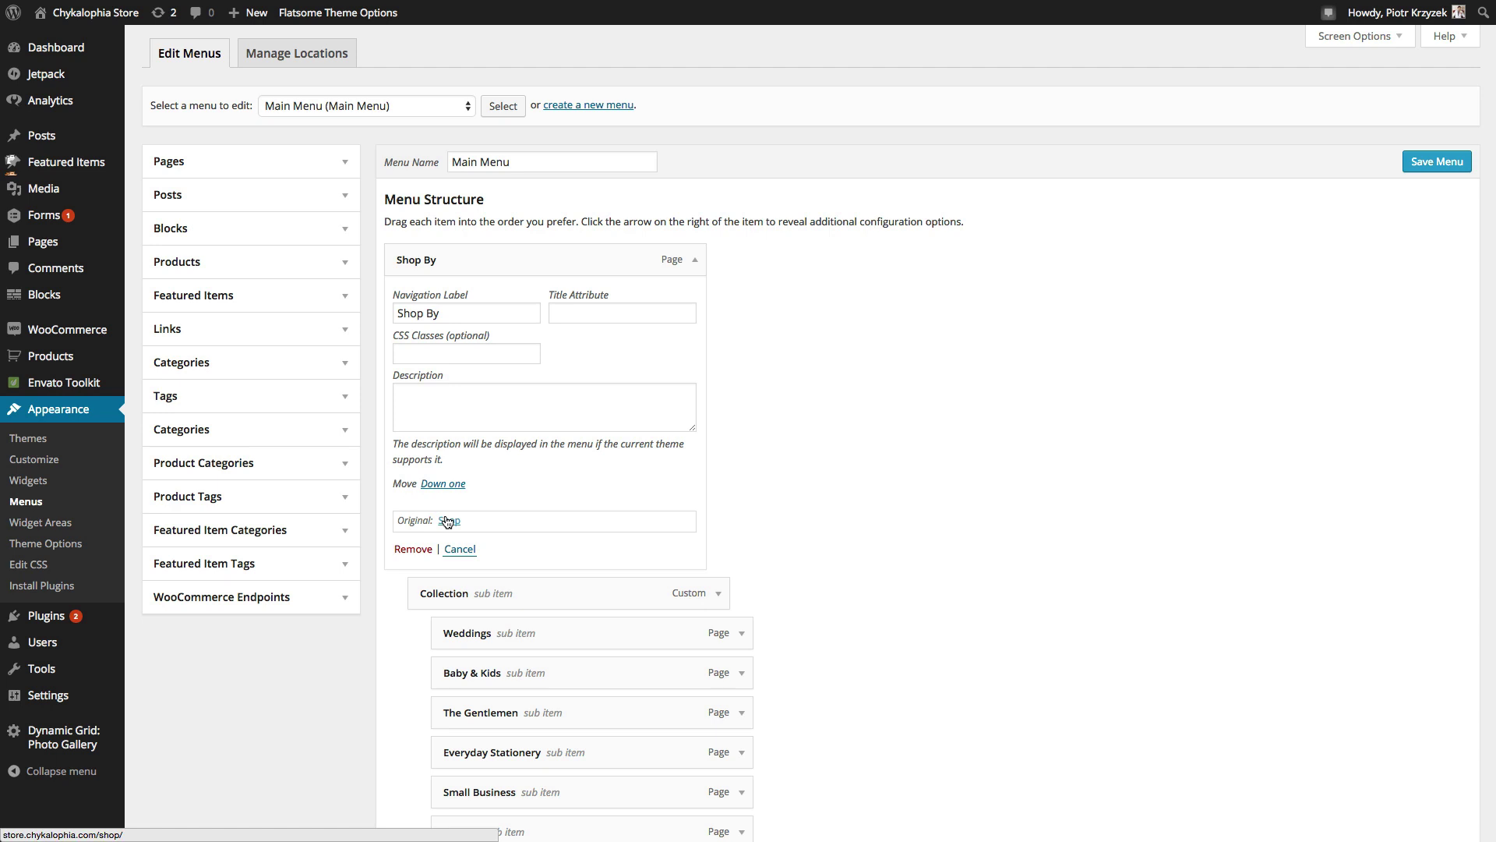
{"action": "triple_click", "coordinate": [464, 314]}
{"action": "left_click", "coordinate": [469, 320]}
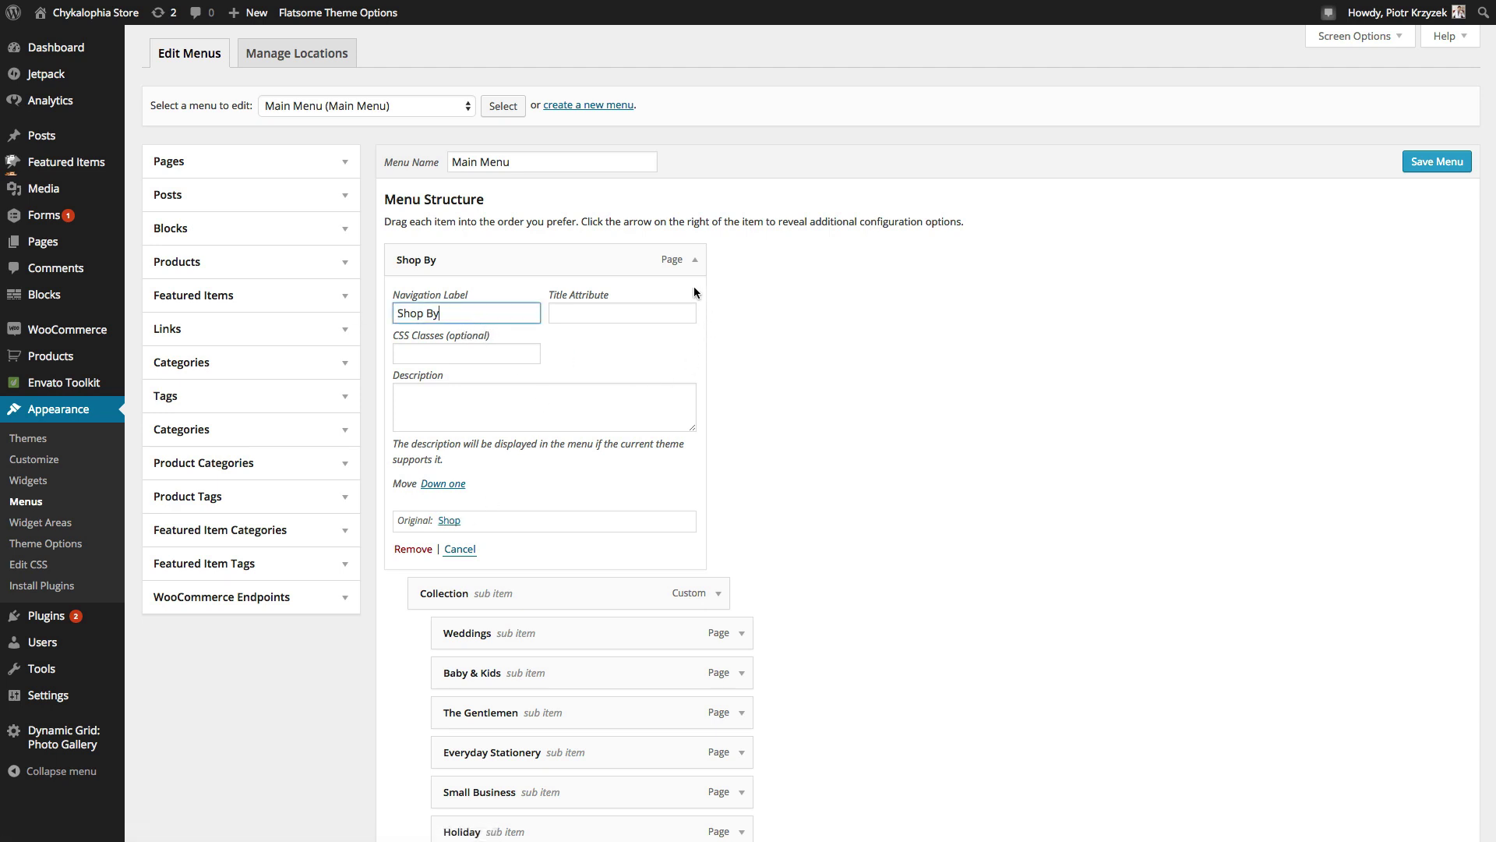
{"action": "left_click", "coordinate": [694, 260]}
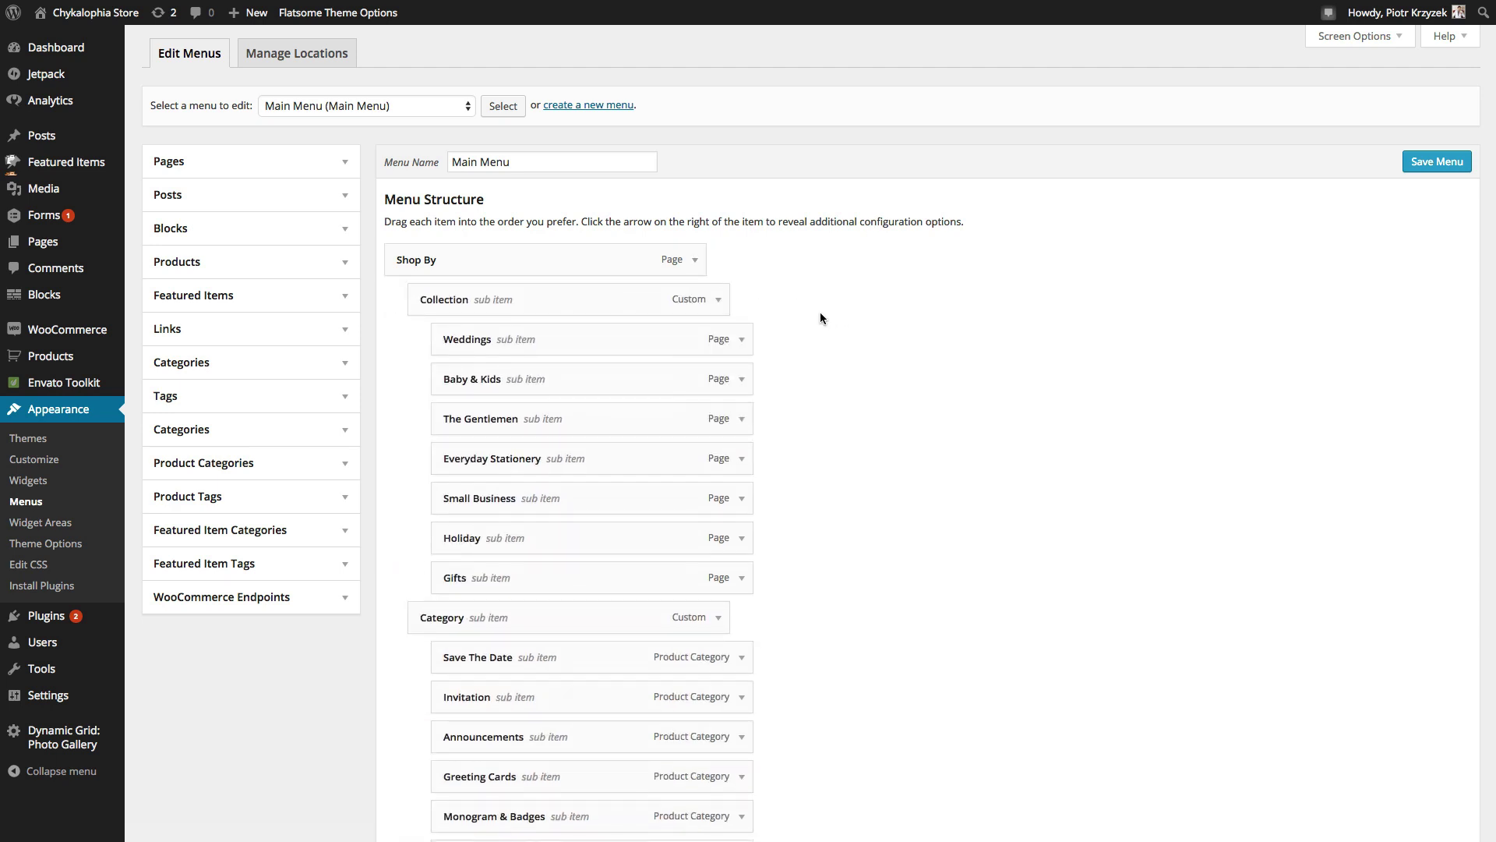
- Review the Main Menu structure, including reordering Collection, and expand the Custom Links box
{"action": "scroll", "coordinate": [819, 318], "scroll_direction": "down", "scroll_amount": 5}
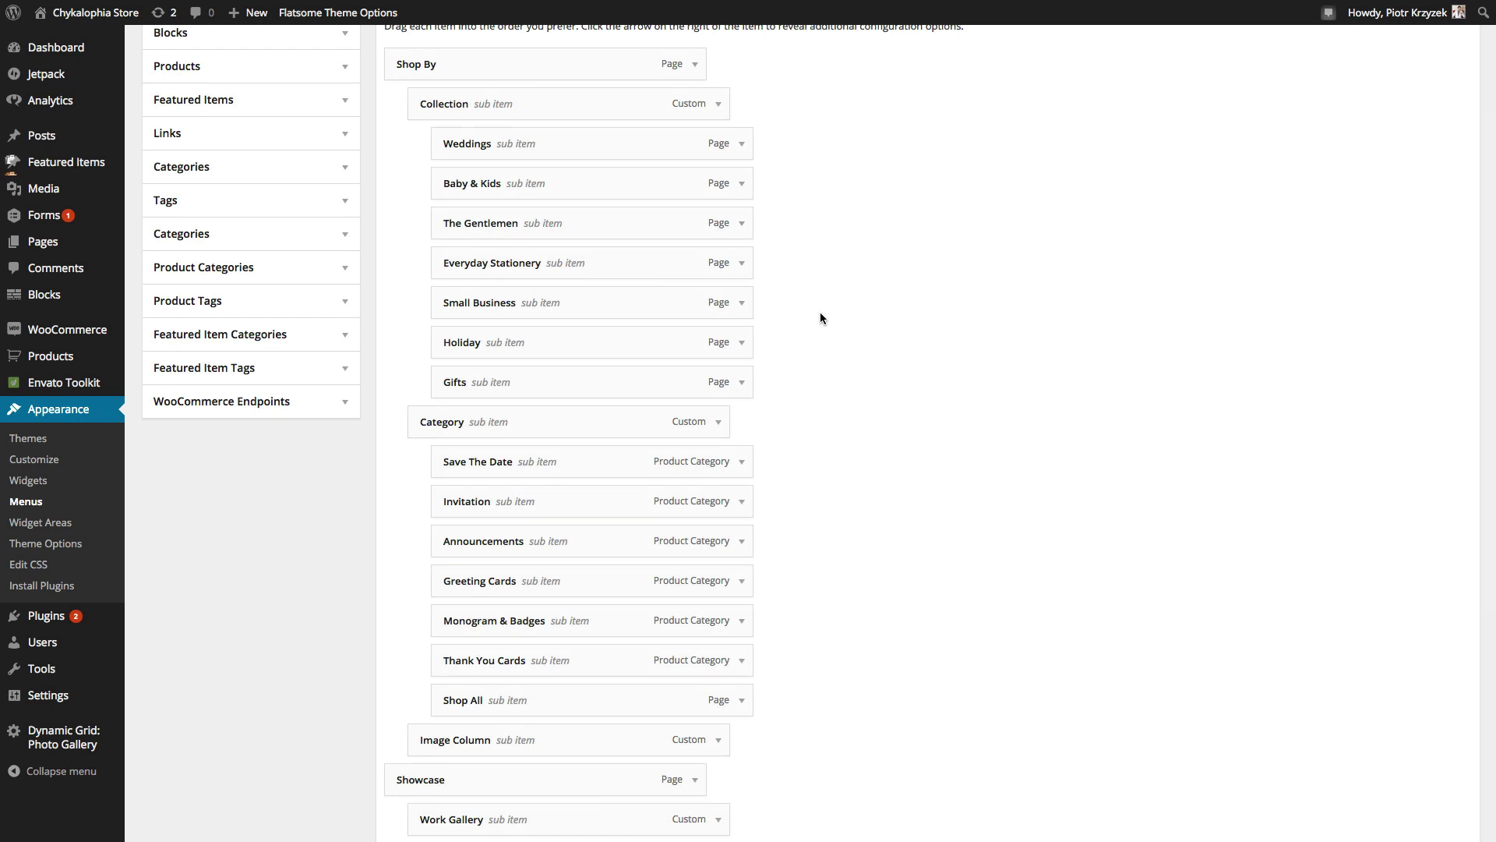
{"action": "scroll", "coordinate": [819, 317], "scroll_direction": "up", "scroll_amount": 1}
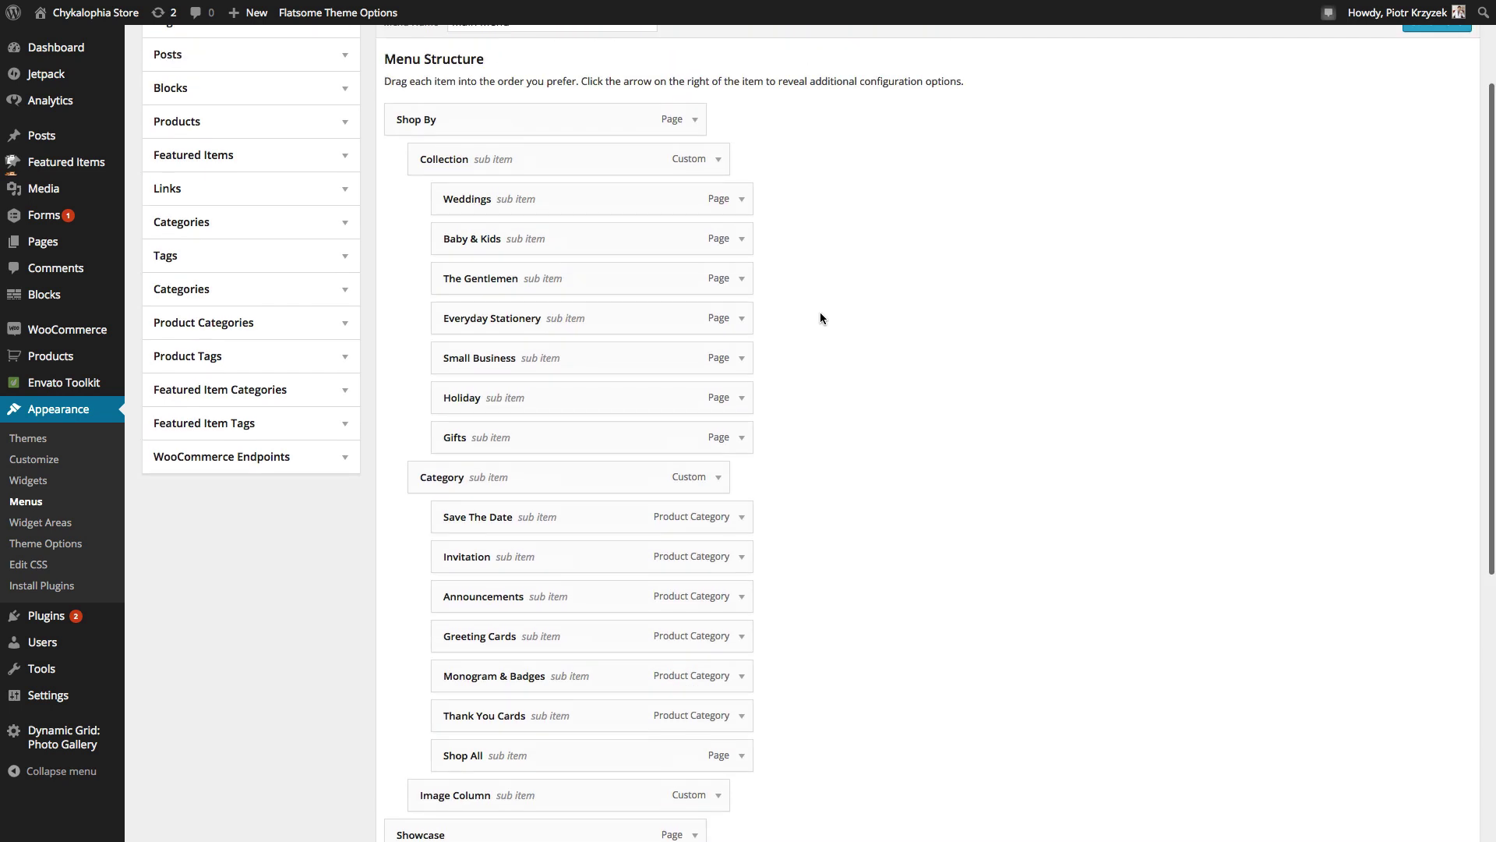
{"action": "scroll", "coordinate": [820, 318], "scroll_direction": "down", "scroll_amount": 1}
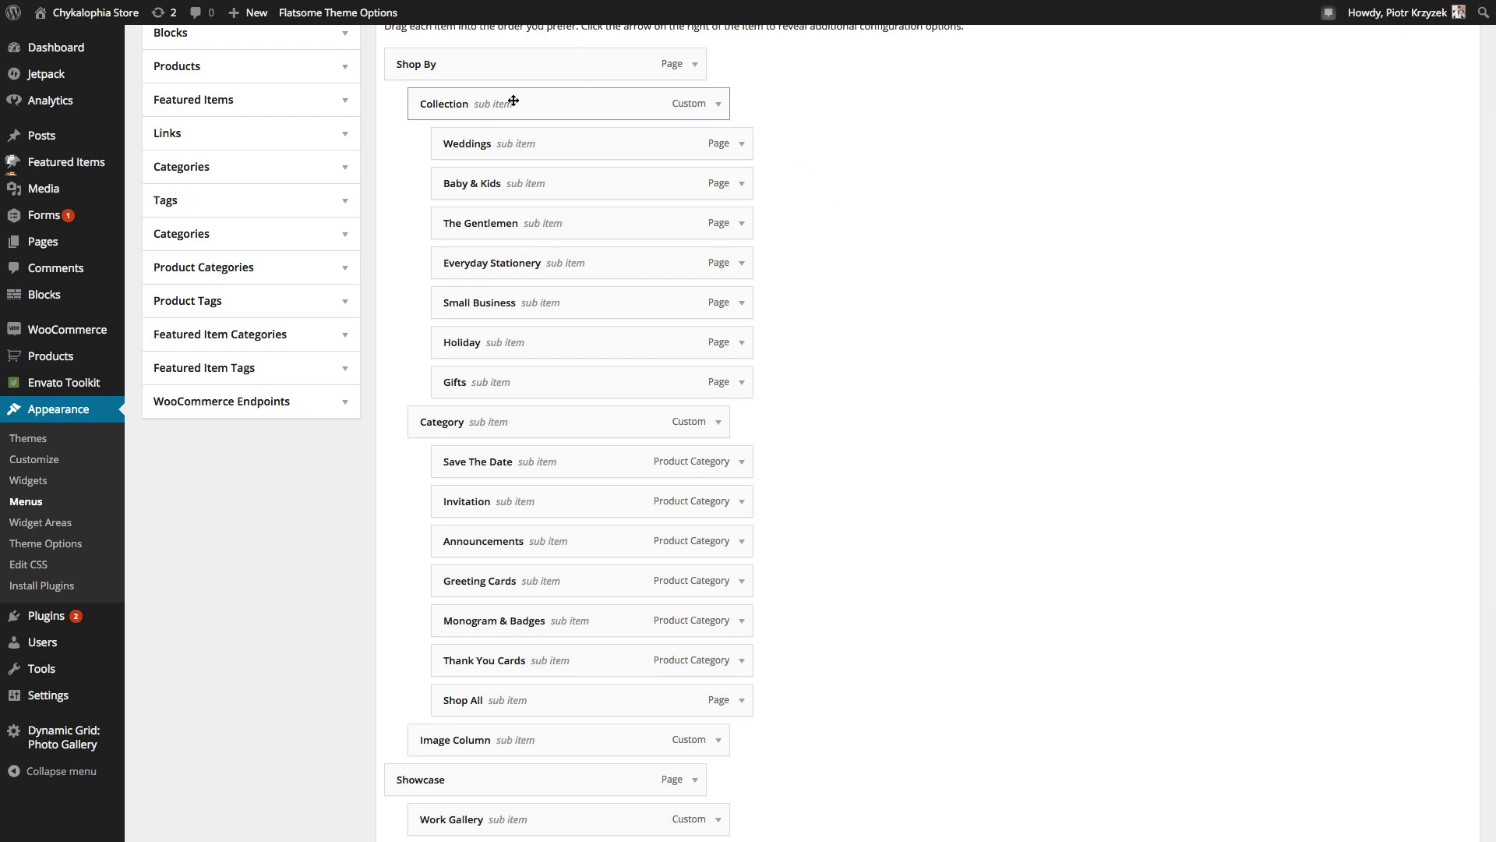
{"action": "left_click_drag", "start_coordinate": [511, 101], "coordinate": [509, 101]}
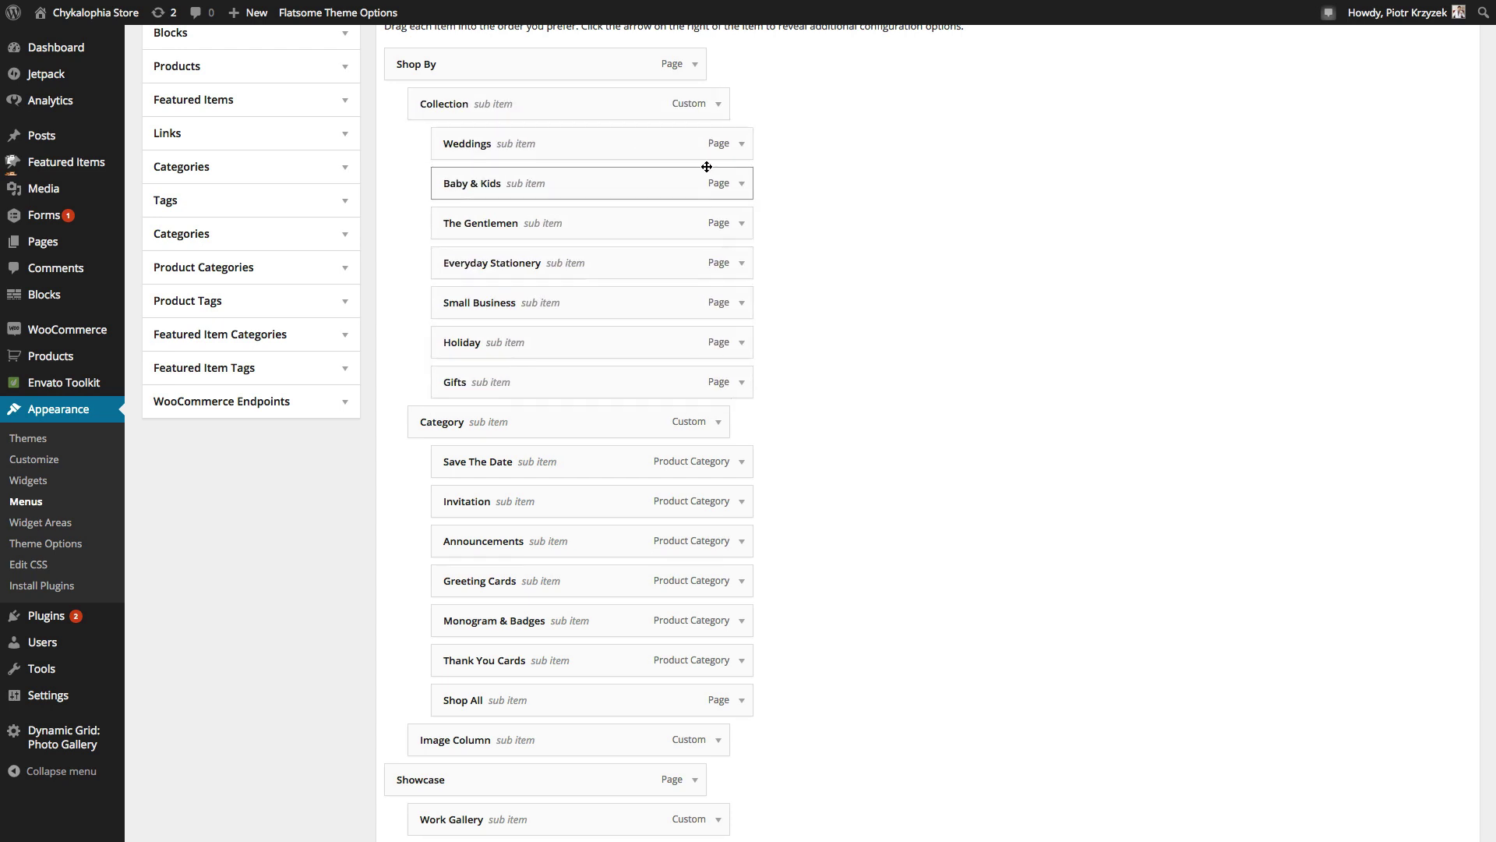
{"action": "scroll", "coordinate": [344, 156], "scroll_direction": "up", "scroll_amount": 2}
{"action": "left_click", "coordinate": [335, 222]}
- Add a custom link 'Dummy Link' with URL # to Main Menu
{"action": "left_click_drag", "start_coordinate": [261, 267], "coordinate": [140, 266]}
{"action": "type", "text": "#"}
{"action": "left_click", "coordinate": [276, 305]}
{"action": "type", "text": "Dummy Link"}
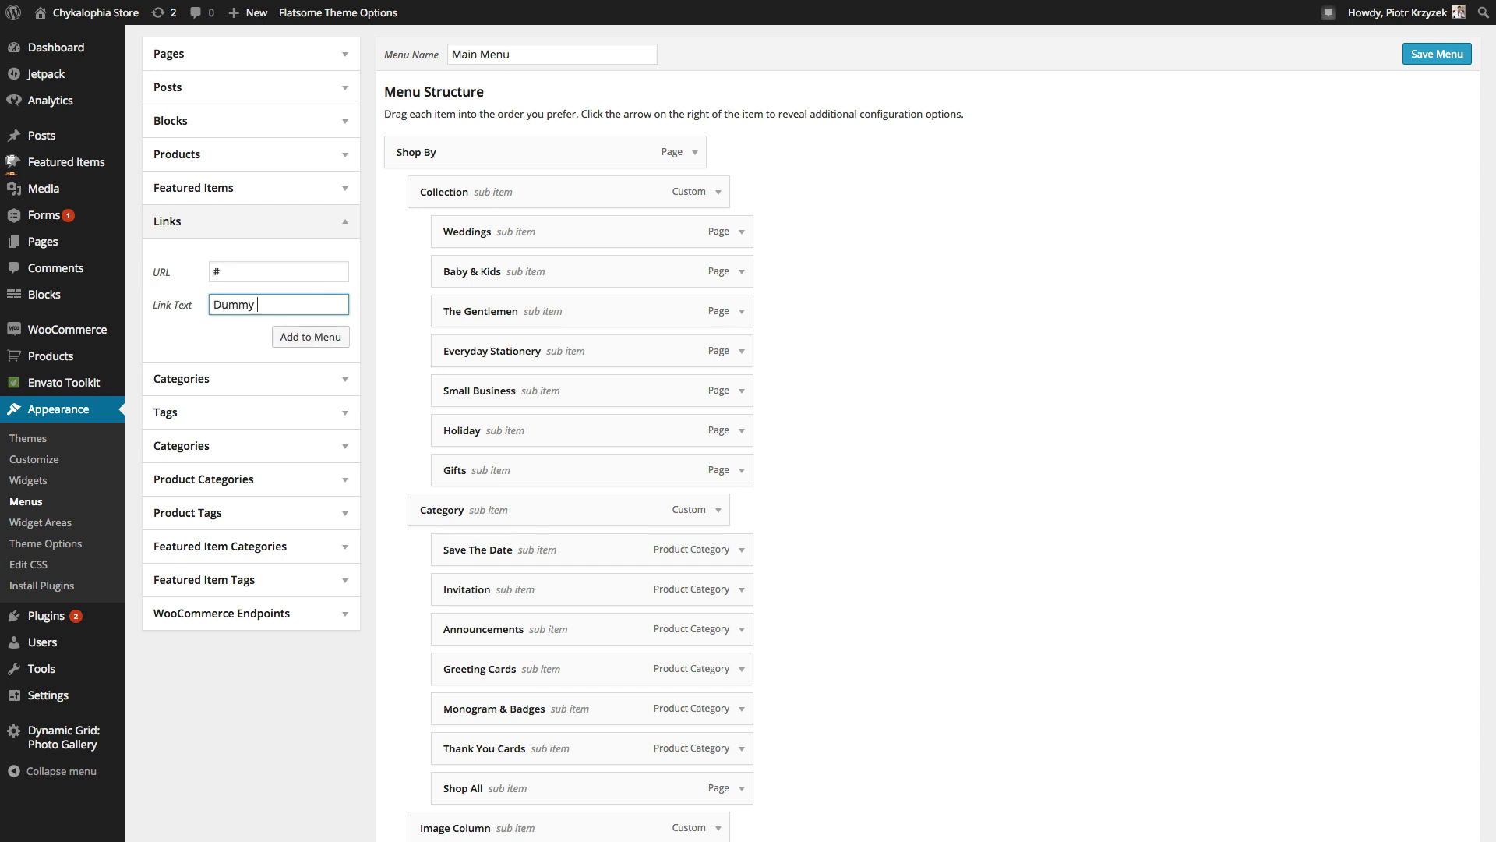
{"action": "left_click", "coordinate": [310, 337]}
- Drag Dummy Link under Why Custom as a sub item
{"action": "scroll", "coordinate": [862, 380], "scroll_direction": "down", "scroll_amount": 7}
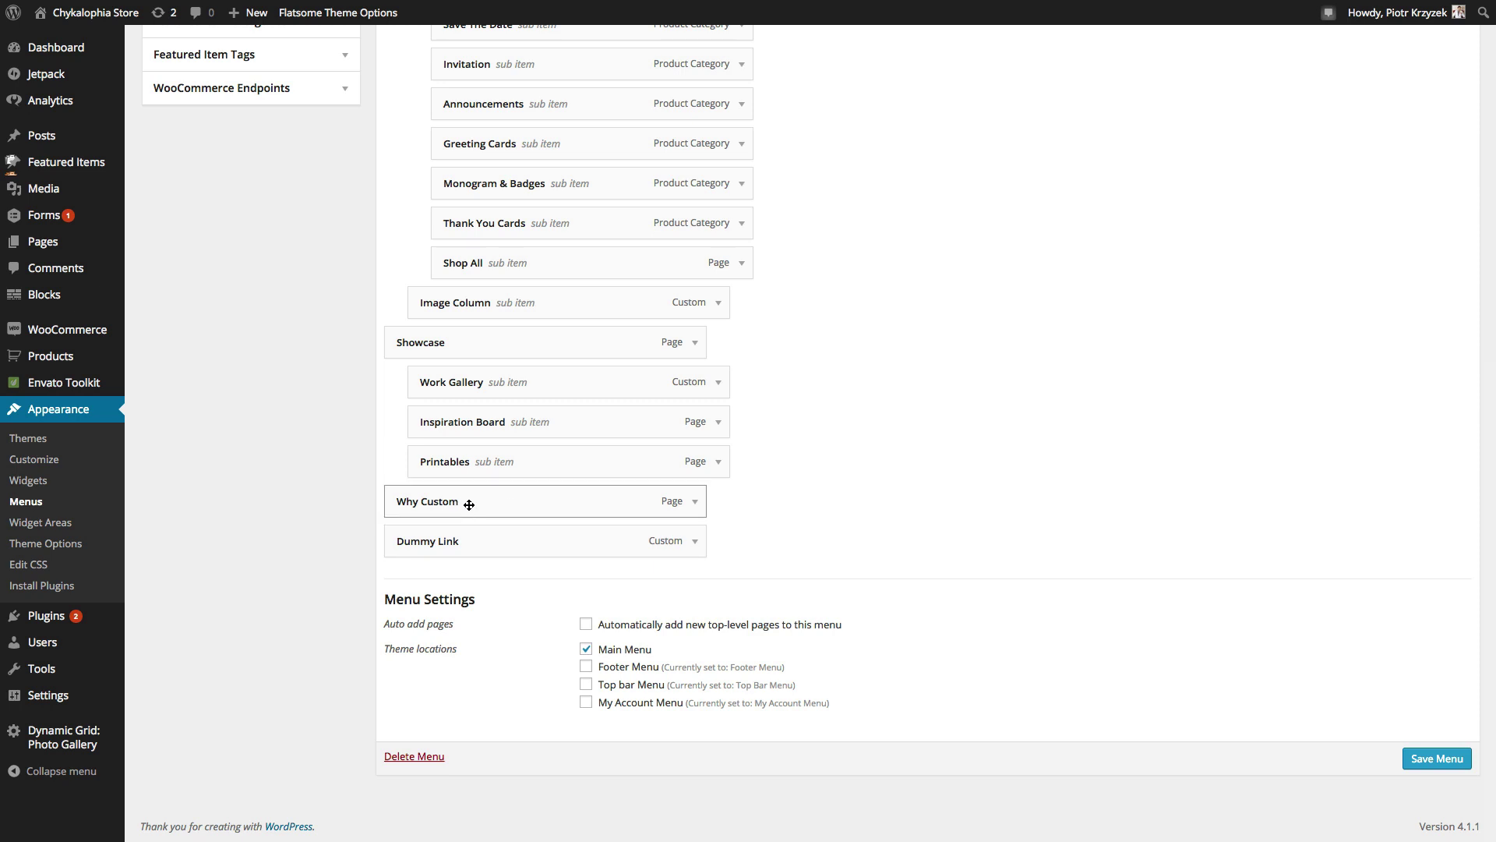
{"action": "scroll", "coordinate": [454, 541], "scroll_direction": "up", "scroll_amount": 1}
{"action": "left_click_drag", "start_coordinate": [448, 538], "coordinate": [470, 579]}
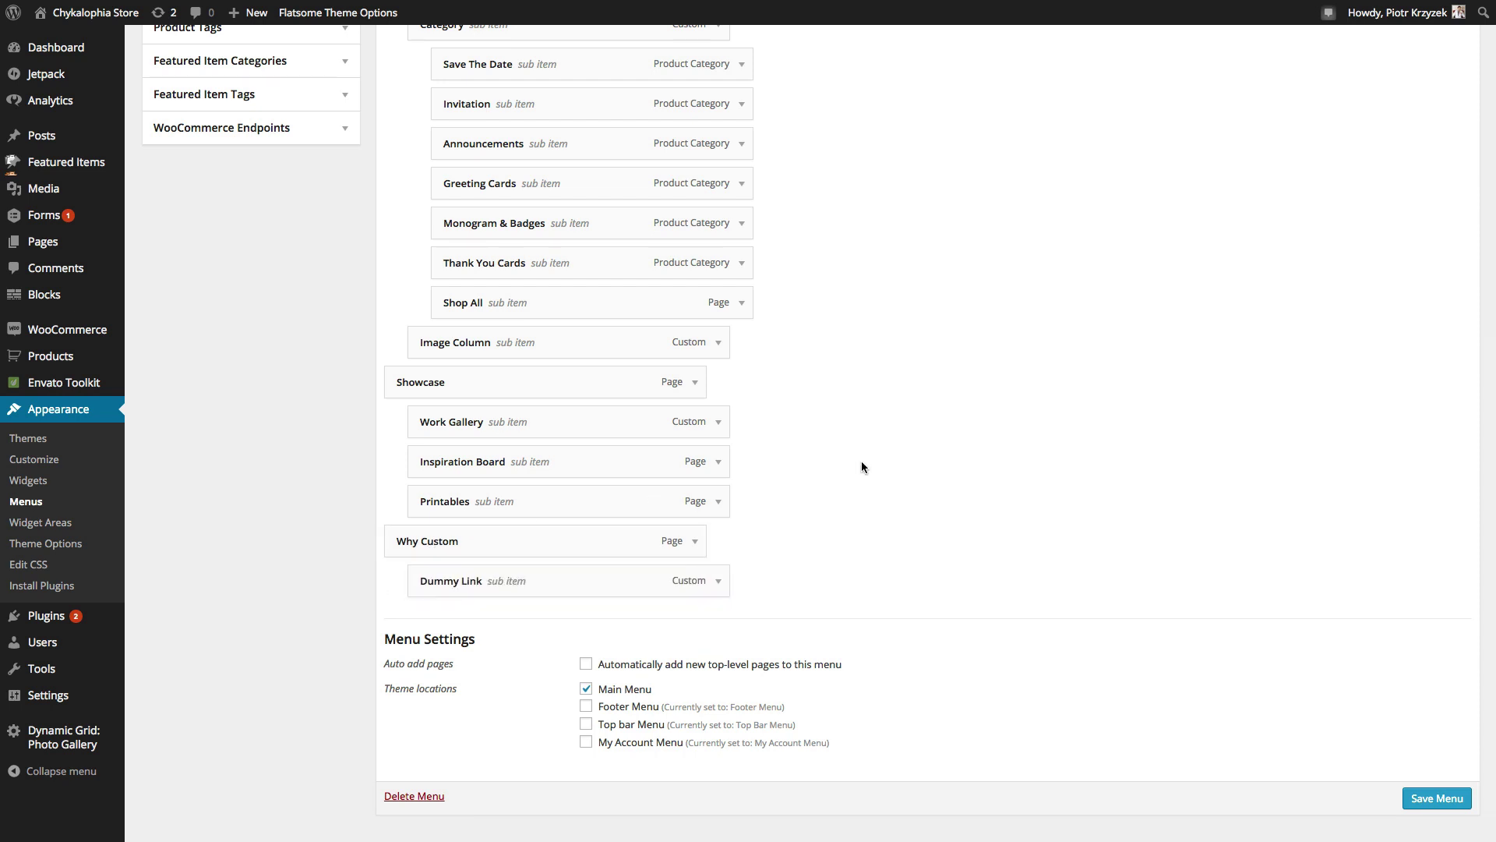
{"action": "scroll", "coordinate": [862, 461], "scroll_direction": "up", "scroll_amount": 5}
- Expand the Dummy Link item and remove it from Main Menu
{"action": "scroll", "coordinate": [862, 466], "scroll_direction": "up", "scroll_amount": 3}
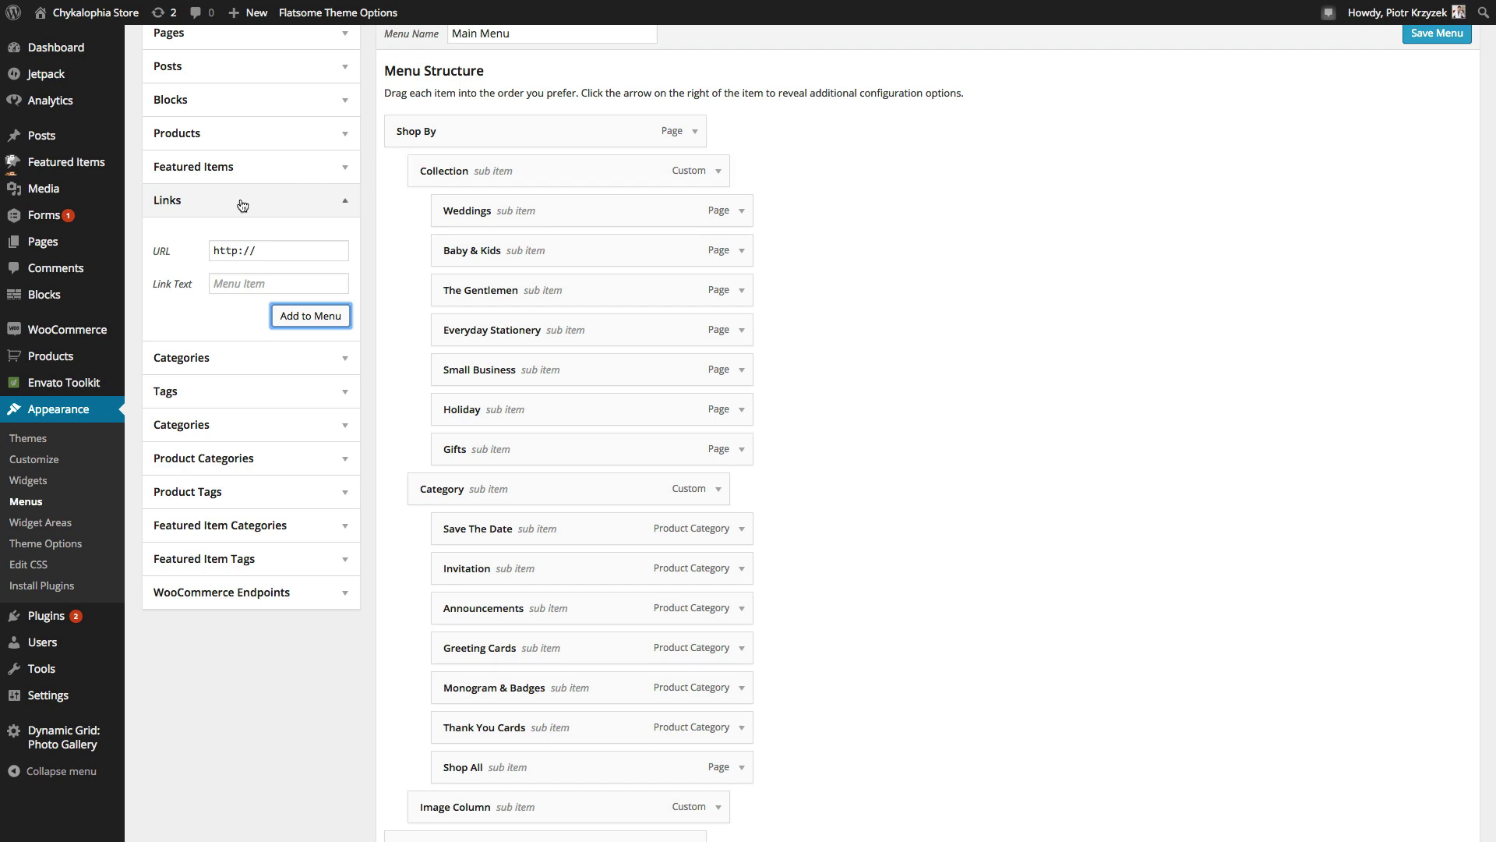
{"action": "scroll", "coordinate": [287, 236], "scroll_direction": "down", "scroll_amount": 1}
{"action": "scroll", "coordinate": [287, 231], "scroll_direction": "down", "scroll_amount": 10}
{"action": "left_click", "coordinate": [719, 543]}
{"action": "scroll", "coordinate": [447, 751], "scroll_direction": "down", "scroll_amount": 3}
{"action": "left_click", "coordinate": [429, 625]}
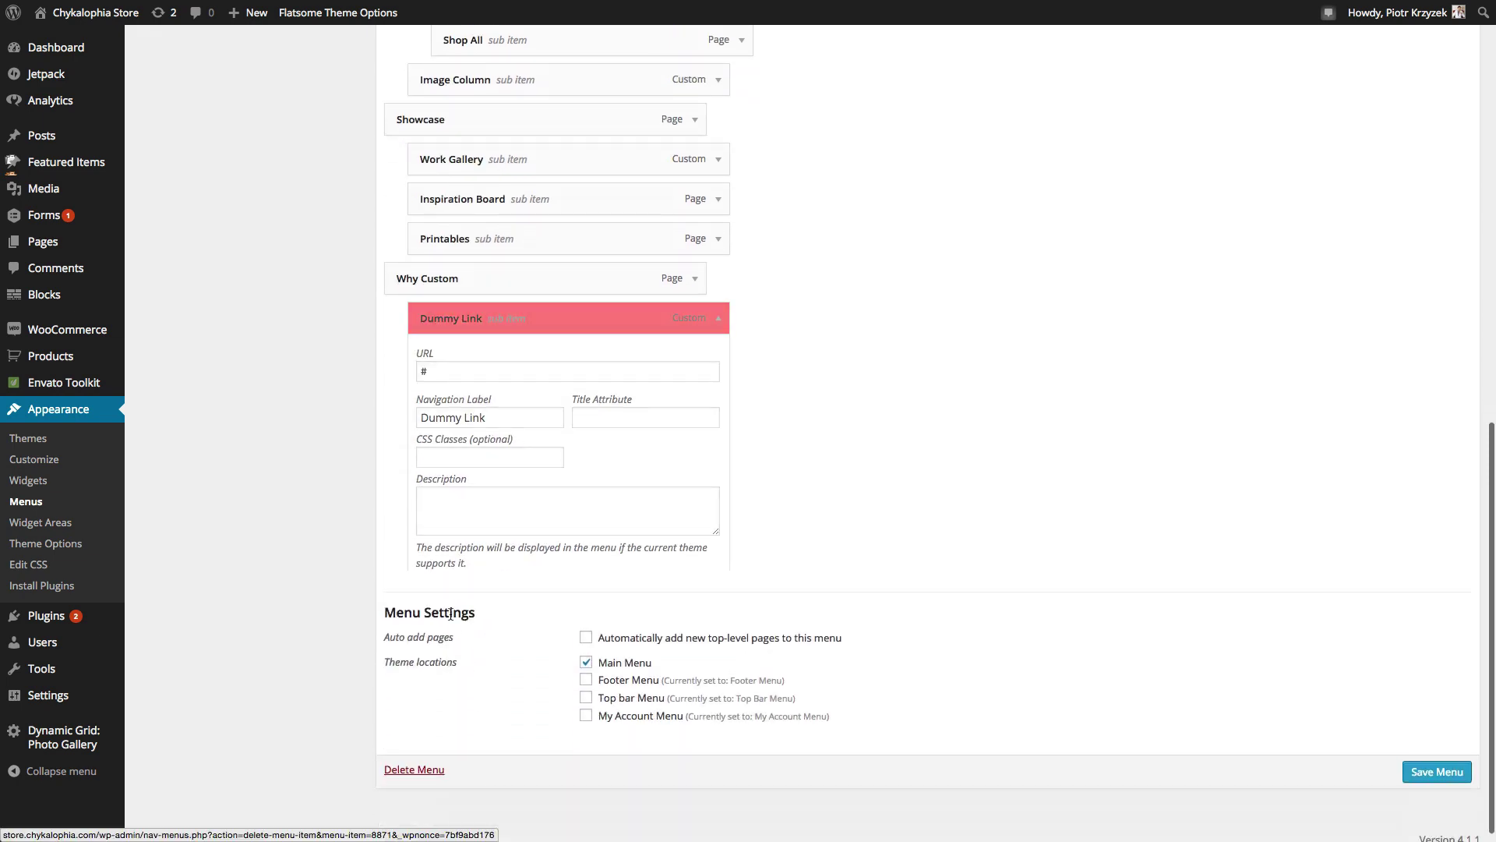
{"action": "scroll", "coordinate": [818, 341], "scroll_direction": "up", "scroll_amount": 10}
{"action": "left_click", "coordinate": [718, 301]}
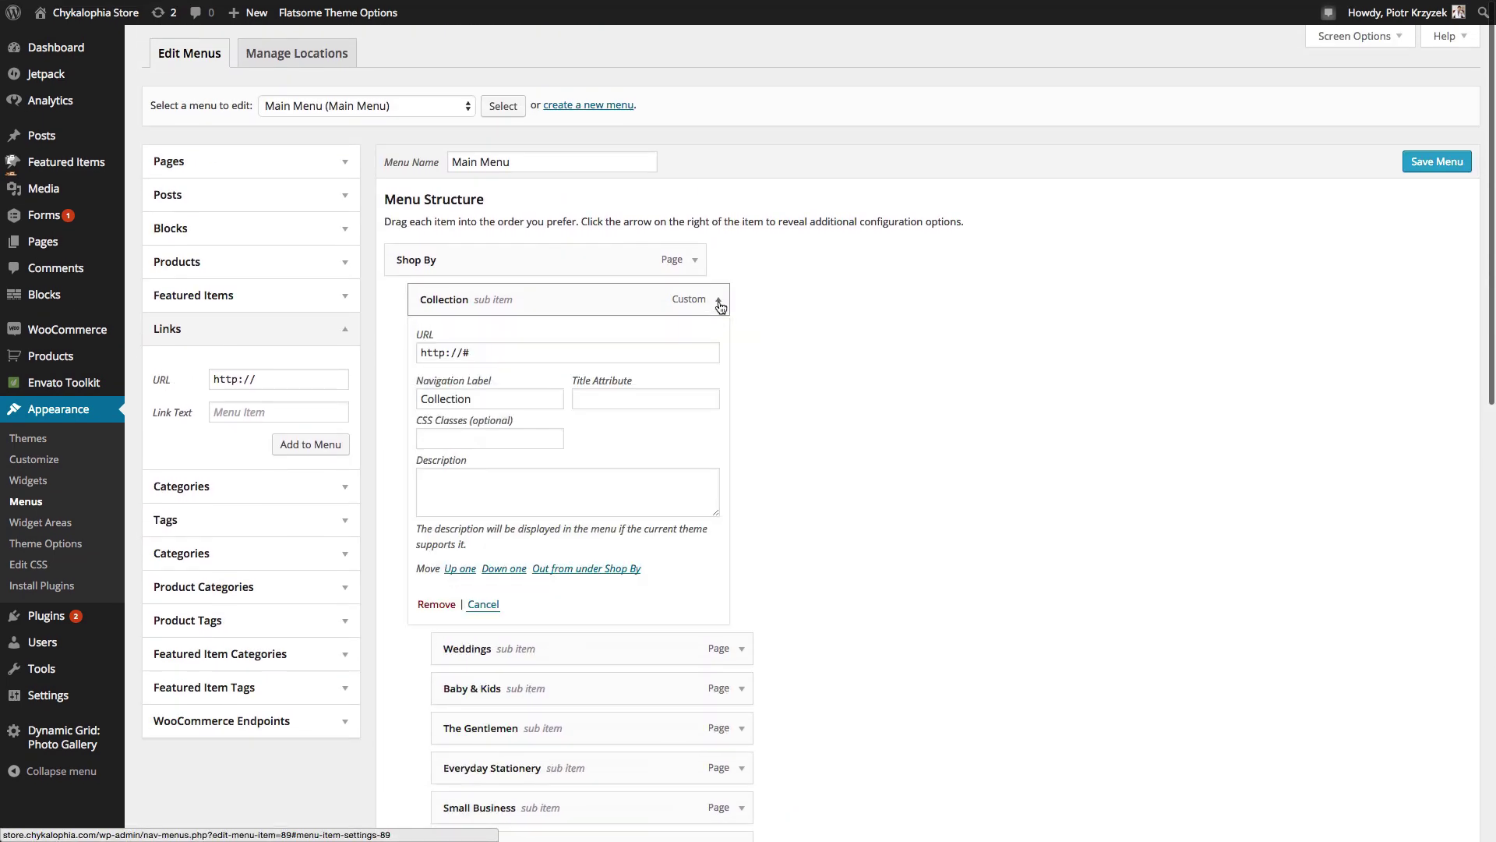
{"action": "left_click", "coordinate": [499, 352]}
{"action": "left_click_drag", "start_coordinate": [499, 353], "coordinate": [383, 346]}
{"action": "left_click", "coordinate": [499, 399]}
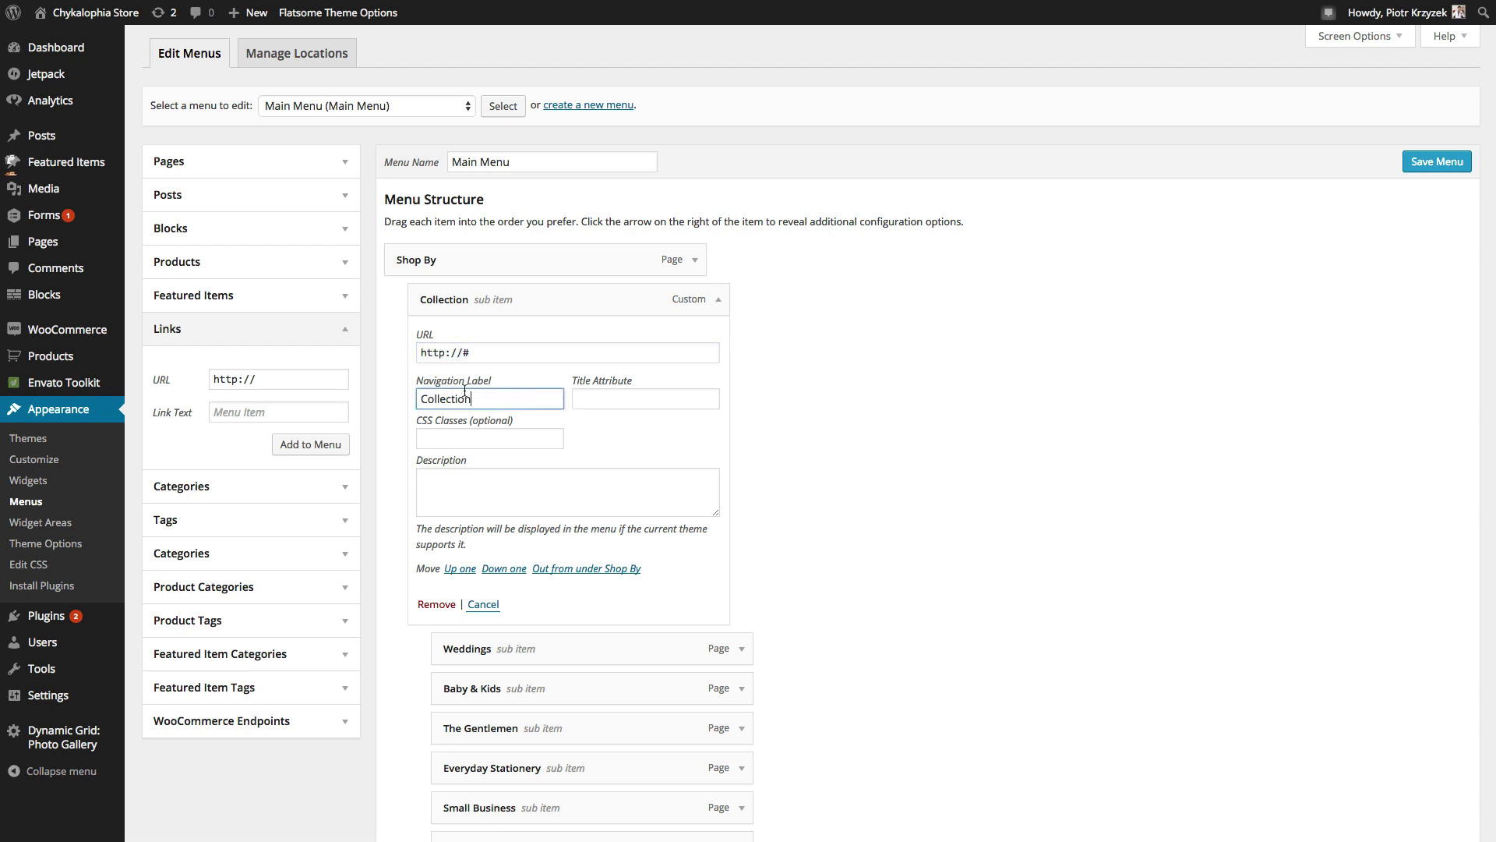
{"action": "double_click", "coordinate": [499, 399]}
{"action": "left_click", "coordinate": [907, 323]}
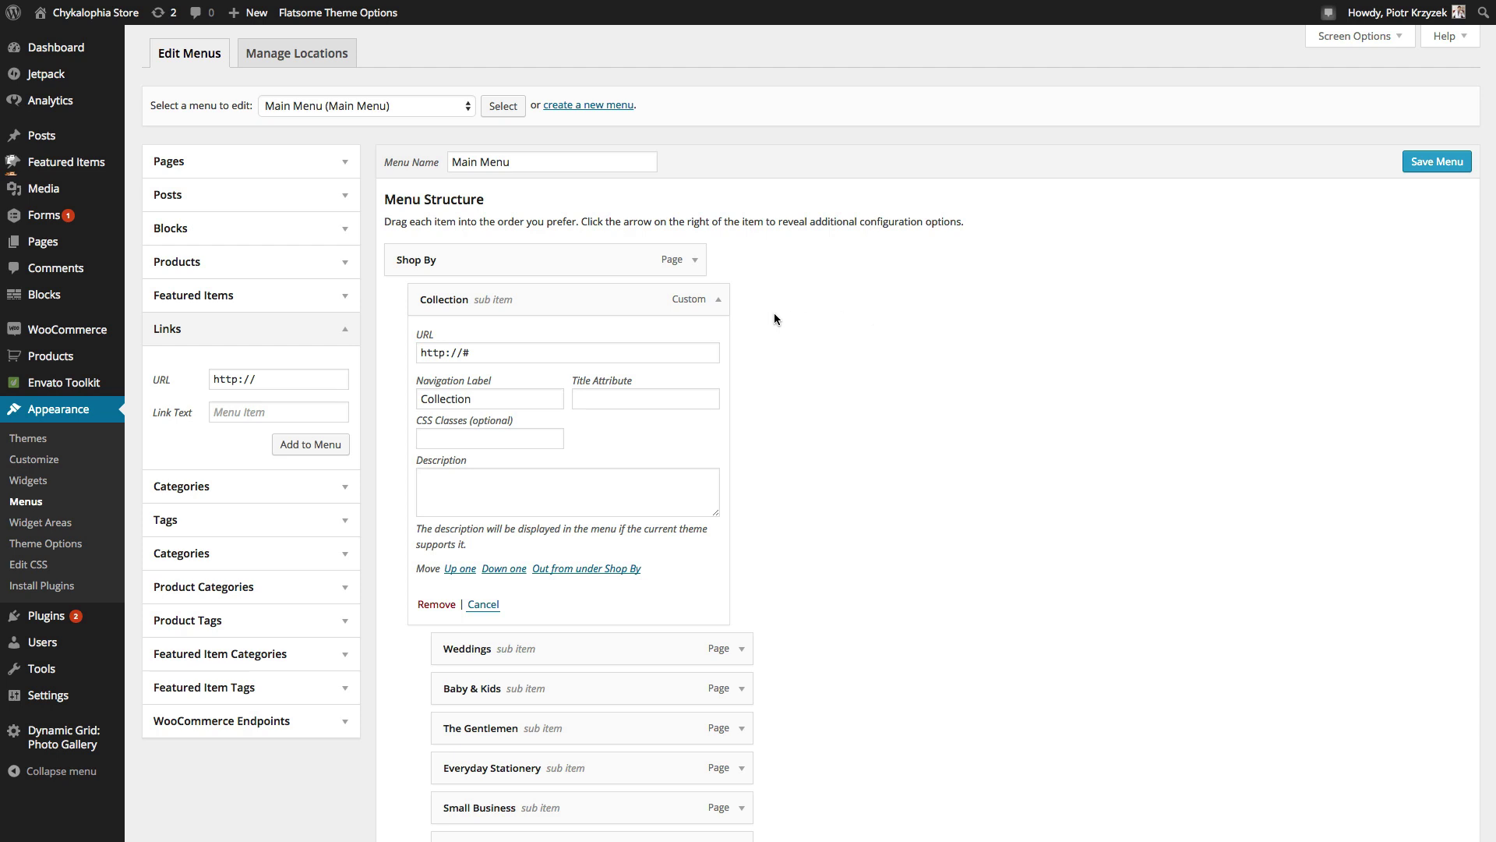
{"action": "left_click", "coordinate": [722, 304]}
{"action": "scroll", "coordinate": [739, 476], "scroll_direction": "down", "scroll_amount": 3}
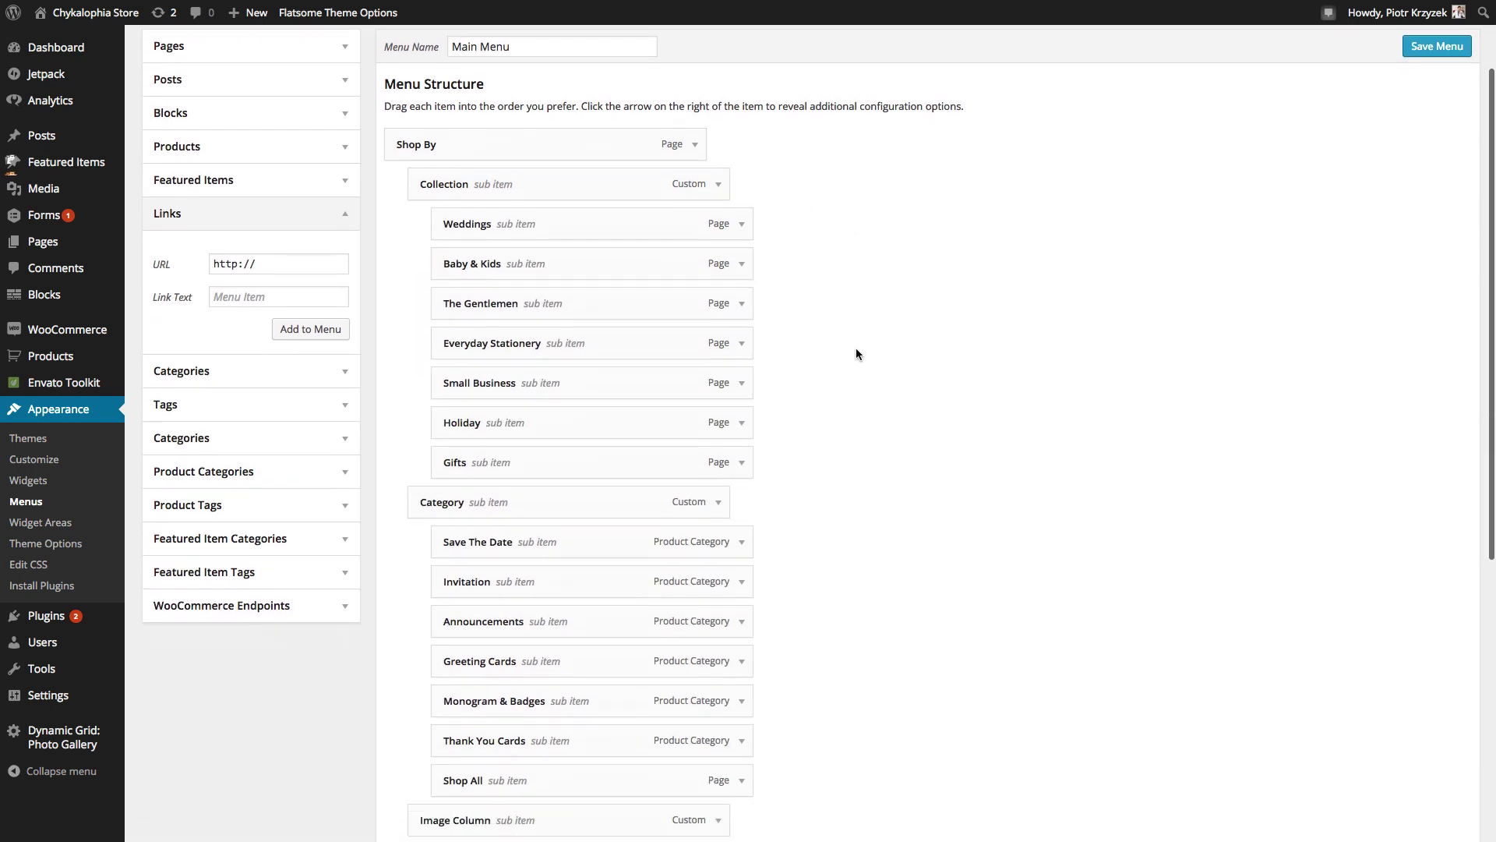
{"action": "left_click", "coordinate": [718, 502]}
{"action": "scroll", "coordinate": [719, 499], "scroll_direction": "down", "scroll_amount": 2}
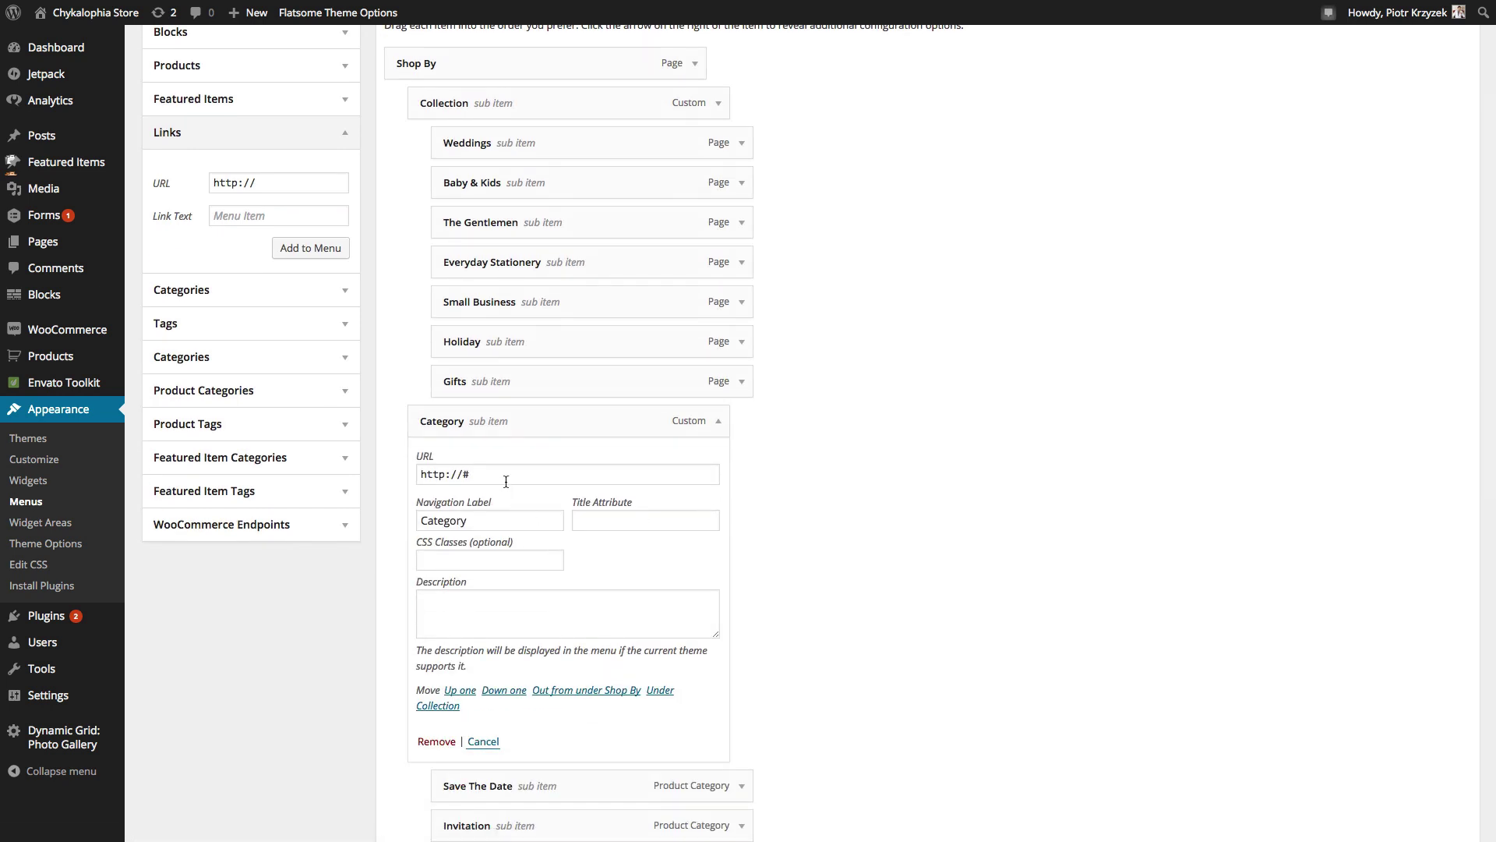
{"action": "triple_click", "coordinate": [558, 474]}
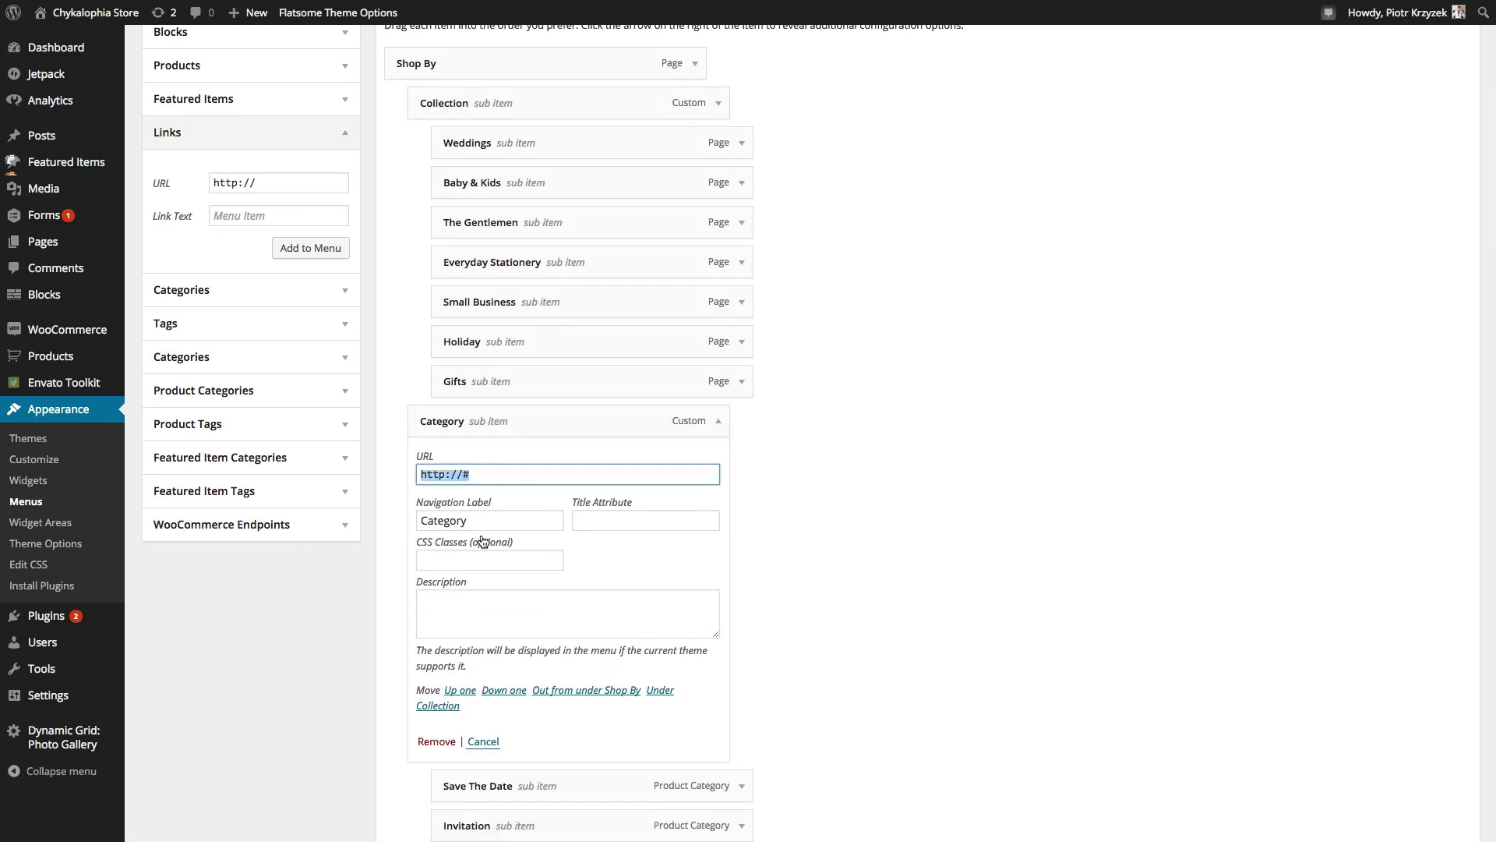
{"action": "left_click", "coordinate": [530, 520]}
{"action": "double_click", "coordinate": [467, 520]}
{"action": "left_click", "coordinate": [951, 535]}
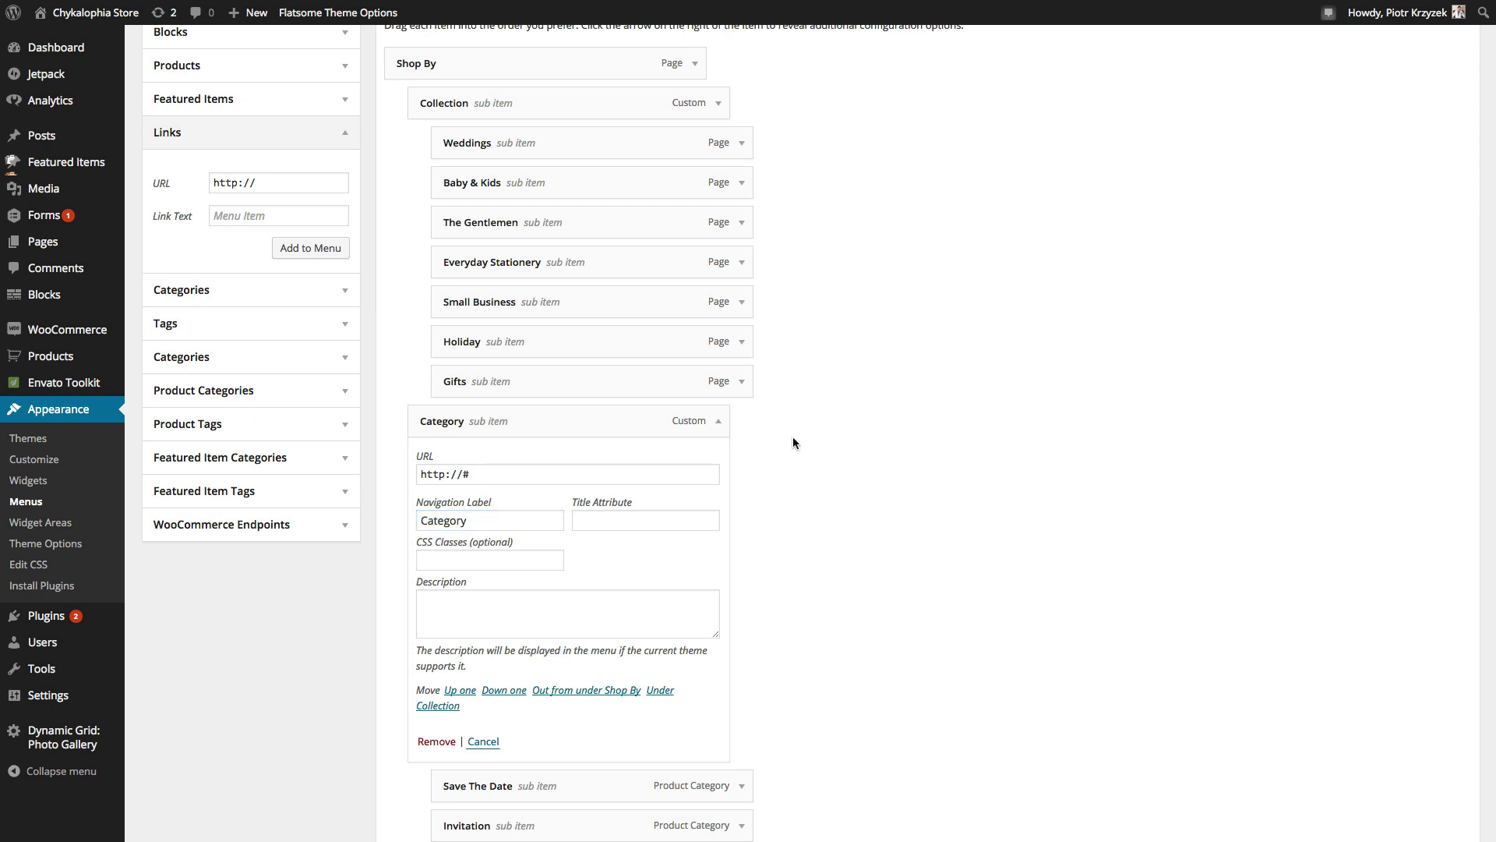
{"action": "left_click", "coordinate": [718, 421]}
{"action": "scroll", "coordinate": [899, 431], "scroll_direction": "up", "scroll_amount": 3}
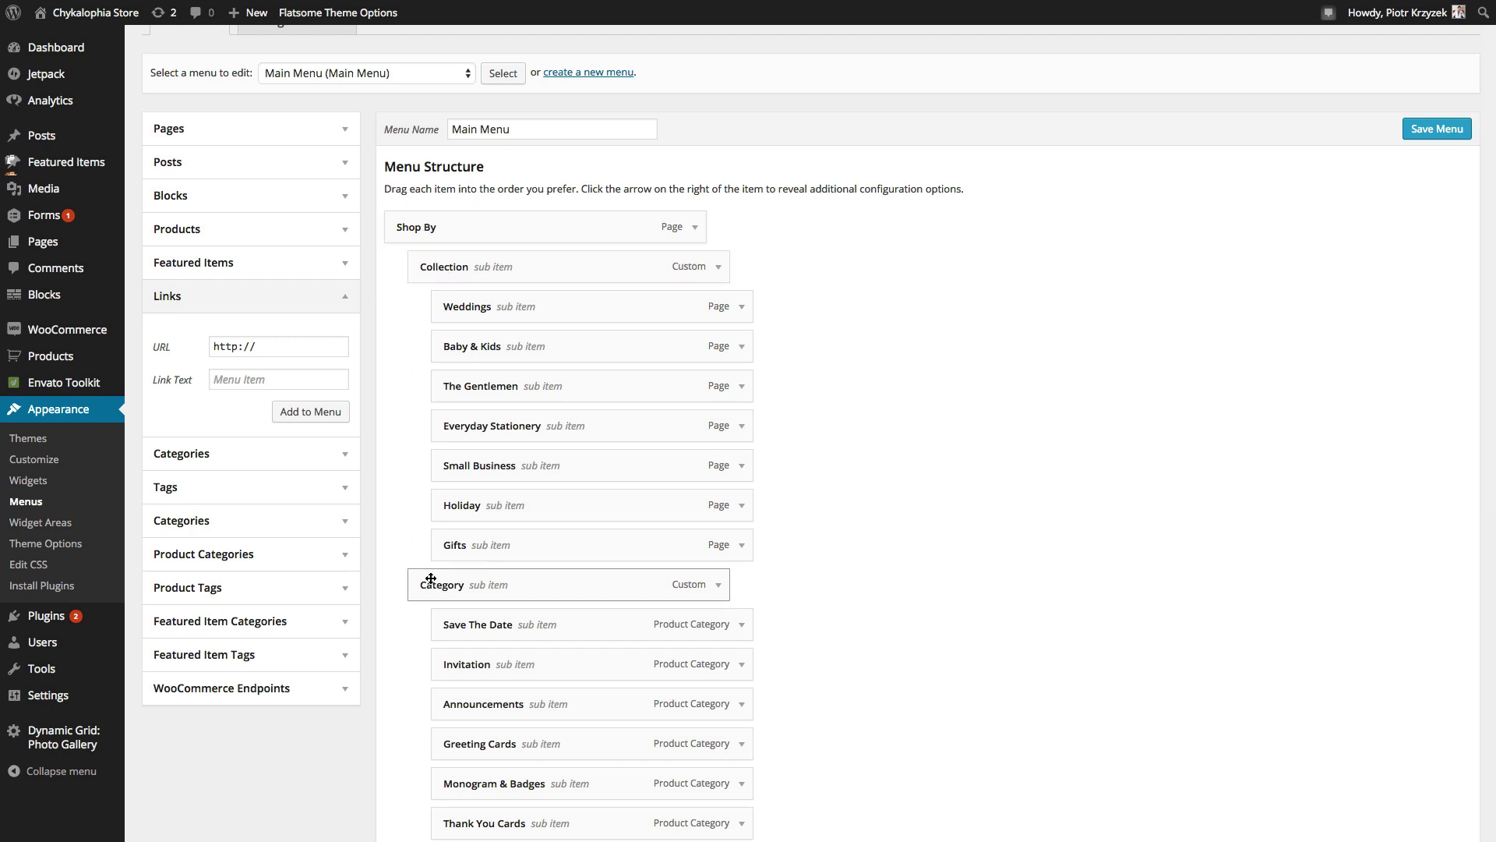
{"action": "scroll", "coordinate": [971, 585], "scroll_direction": "down", "scroll_amount": 3}
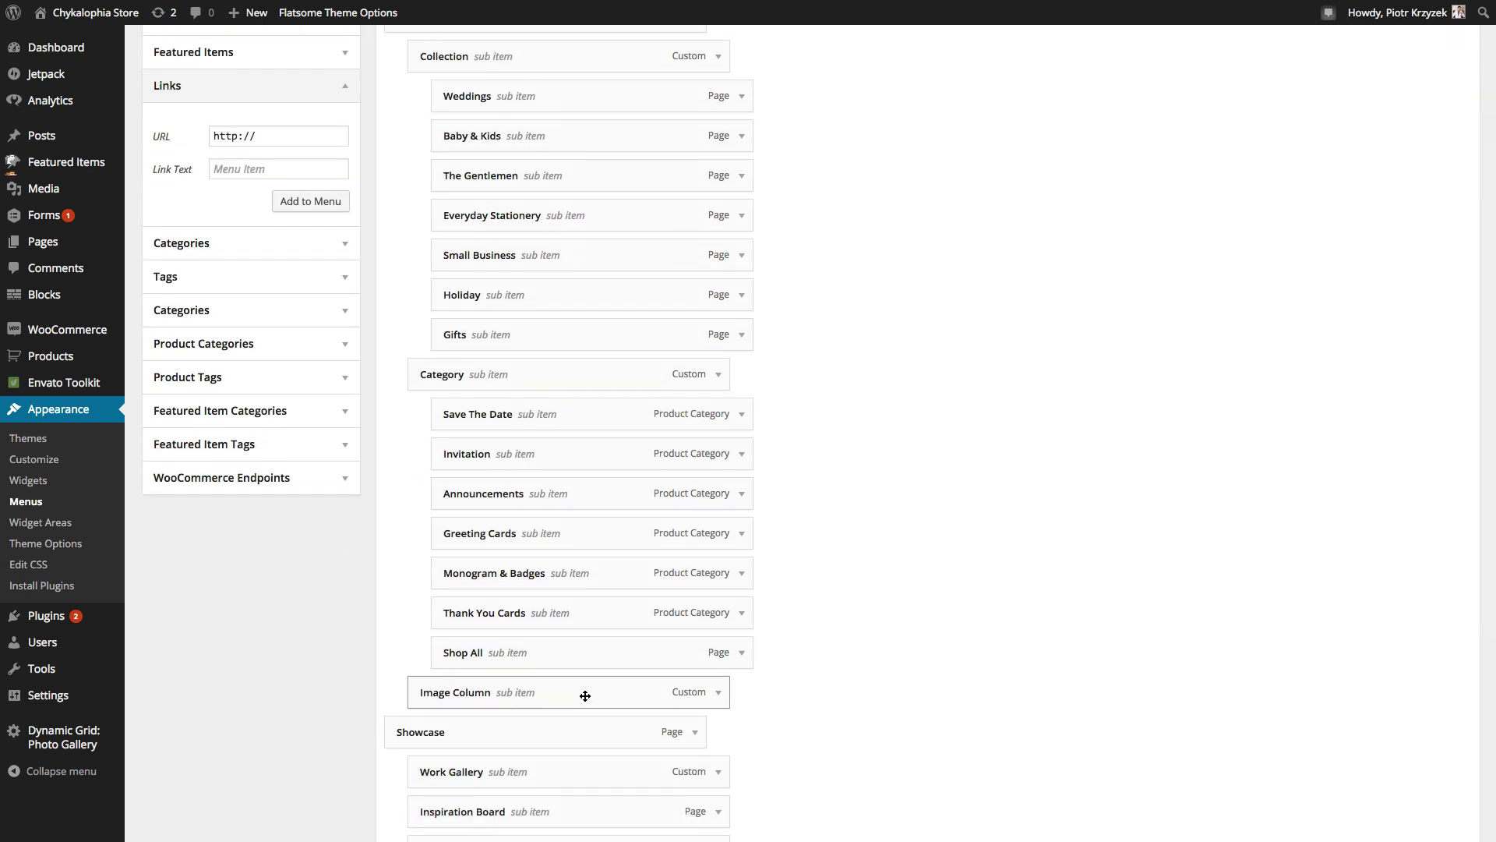
{"action": "scroll", "coordinate": [584, 694], "scroll_direction": "up", "scroll_amount": 2}
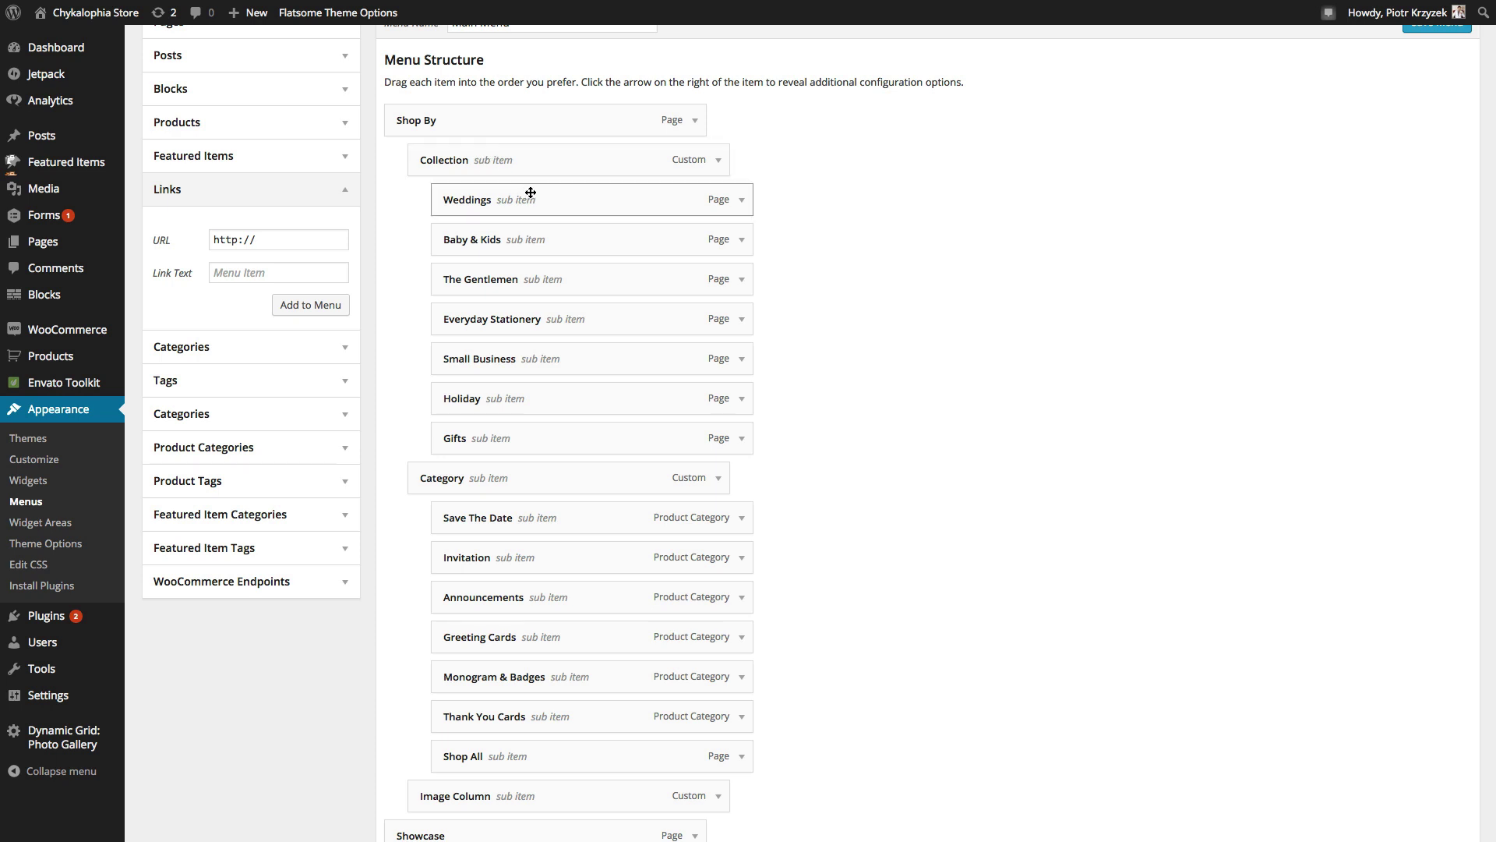
{"action": "mouse_move", "coordinate": [74, 12]}
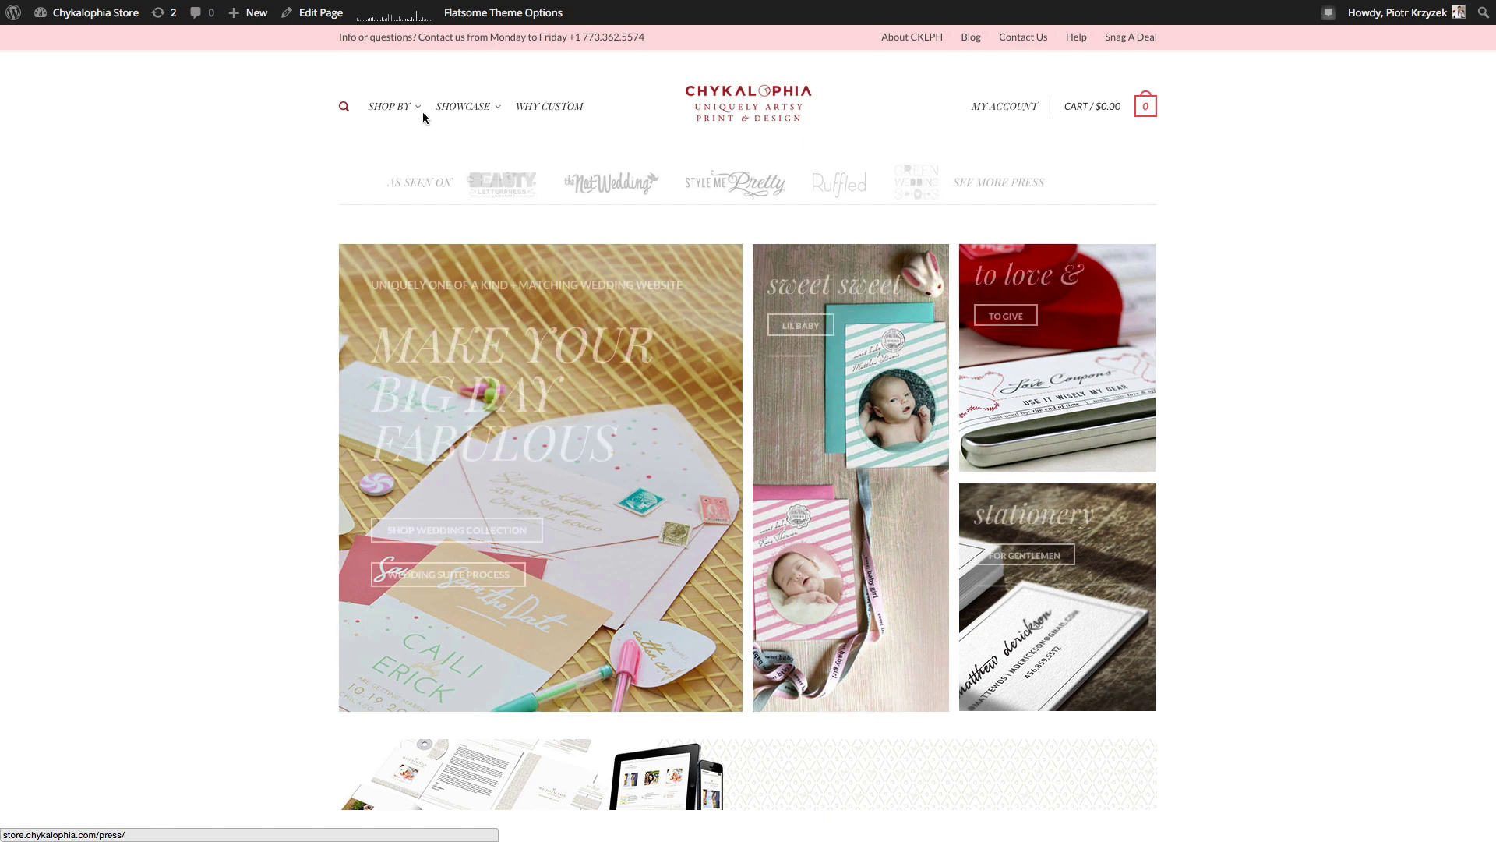
{"action": "mouse_move", "coordinate": [393, 106]}
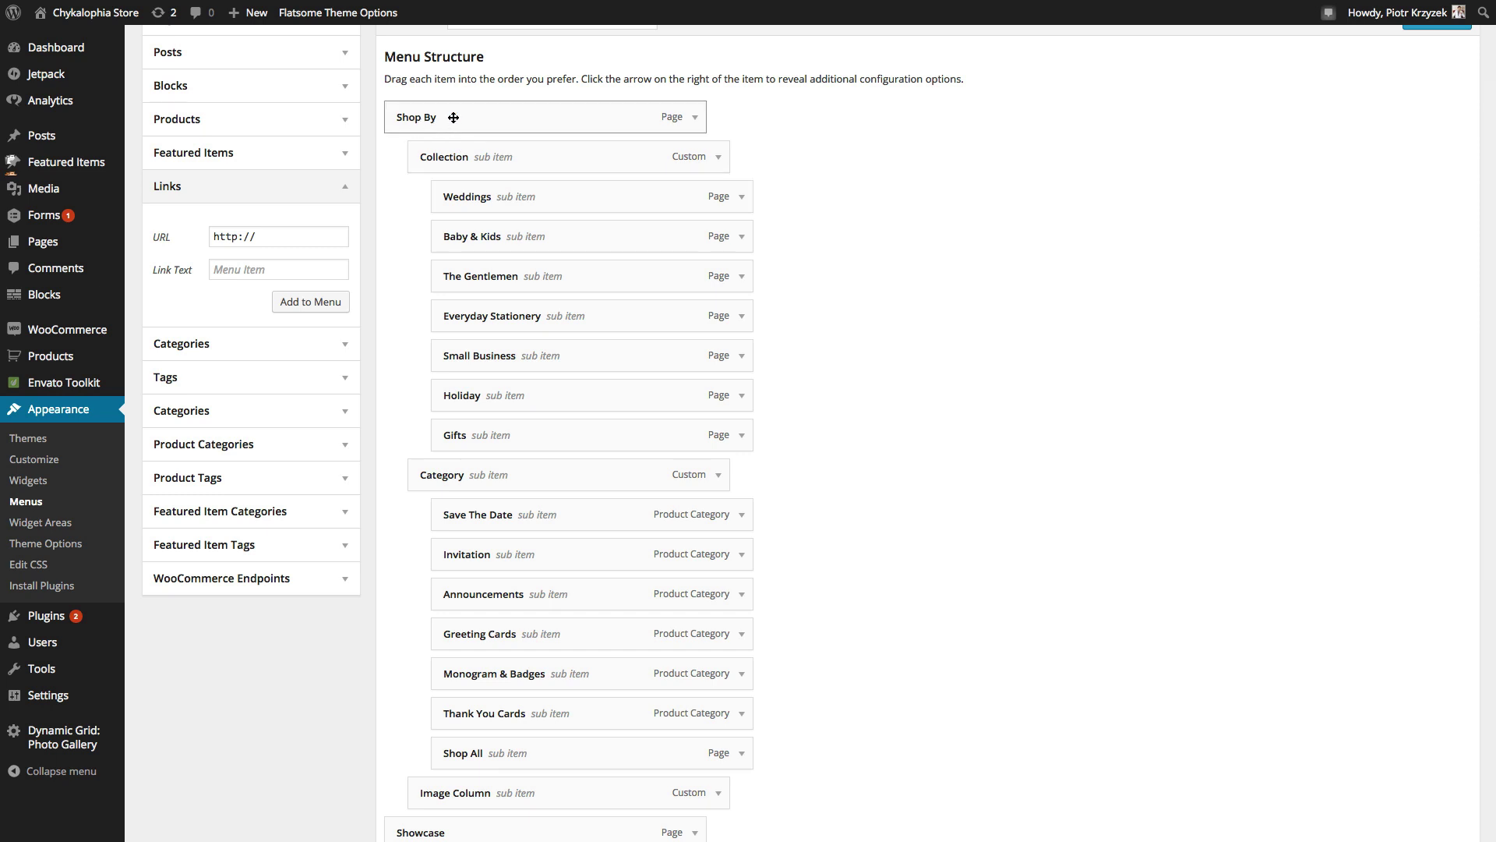
{"action": "scroll", "coordinate": [453, 117], "scroll_direction": "down", "scroll_amount": 5}
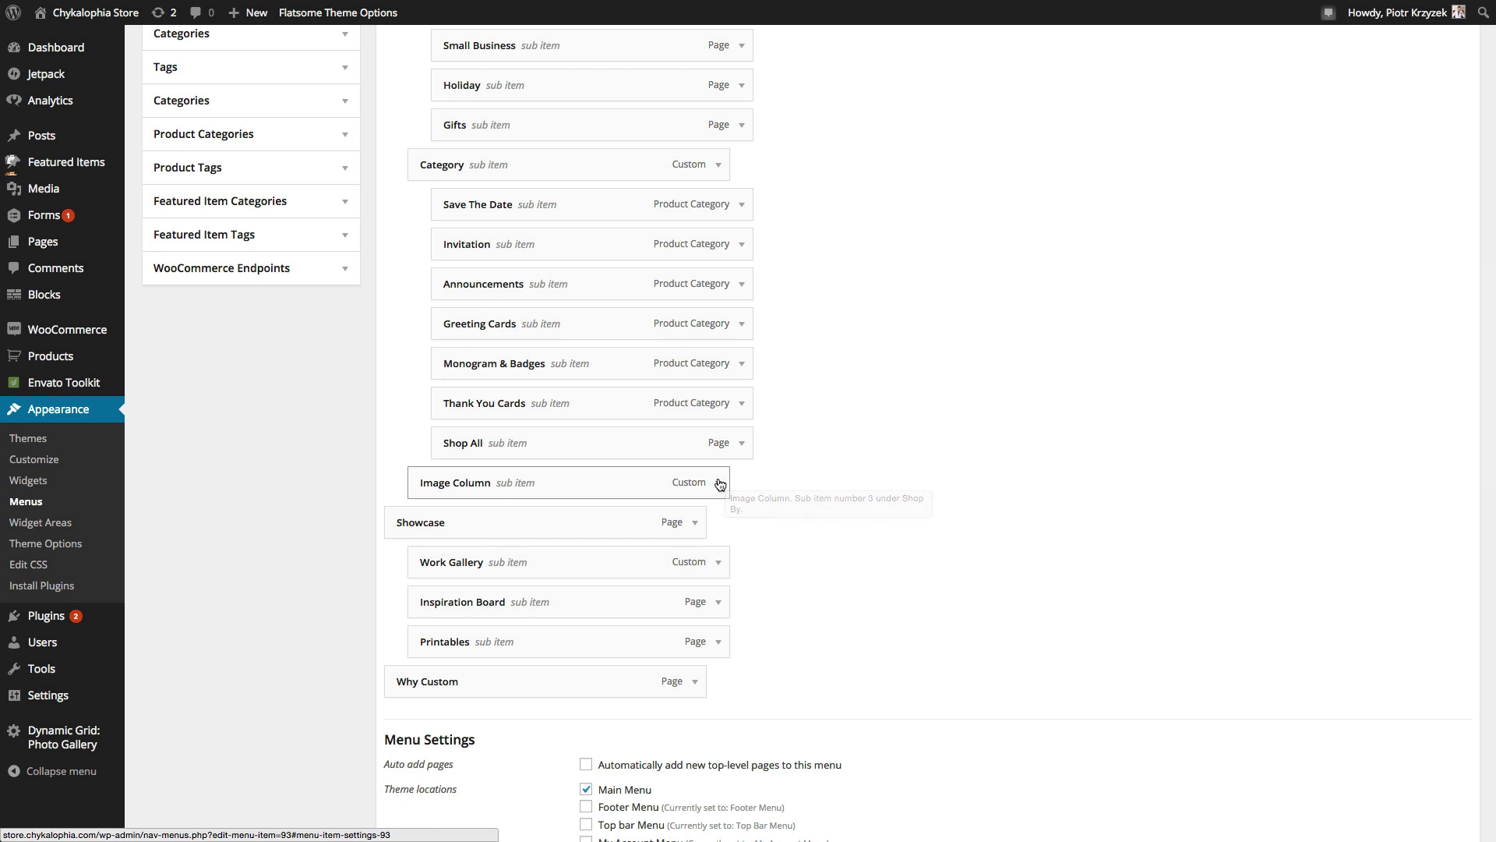
- Expand the Image Column item and look over its navigation label
{"action": "left_click", "coordinate": [719, 483]}
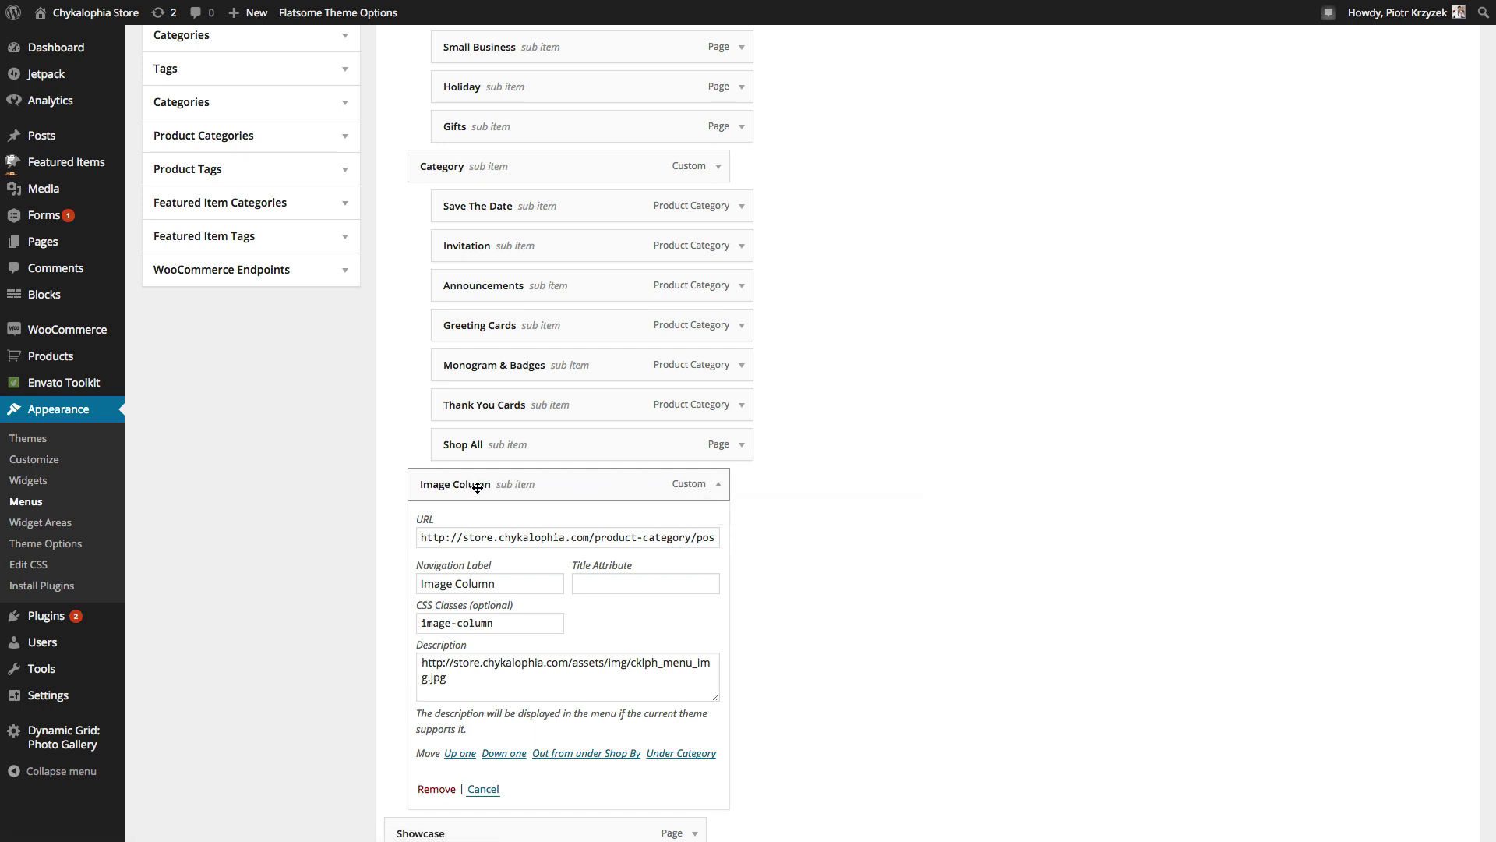
{"action": "left_click_drag", "start_coordinate": [500, 583], "coordinate": [419, 583]}
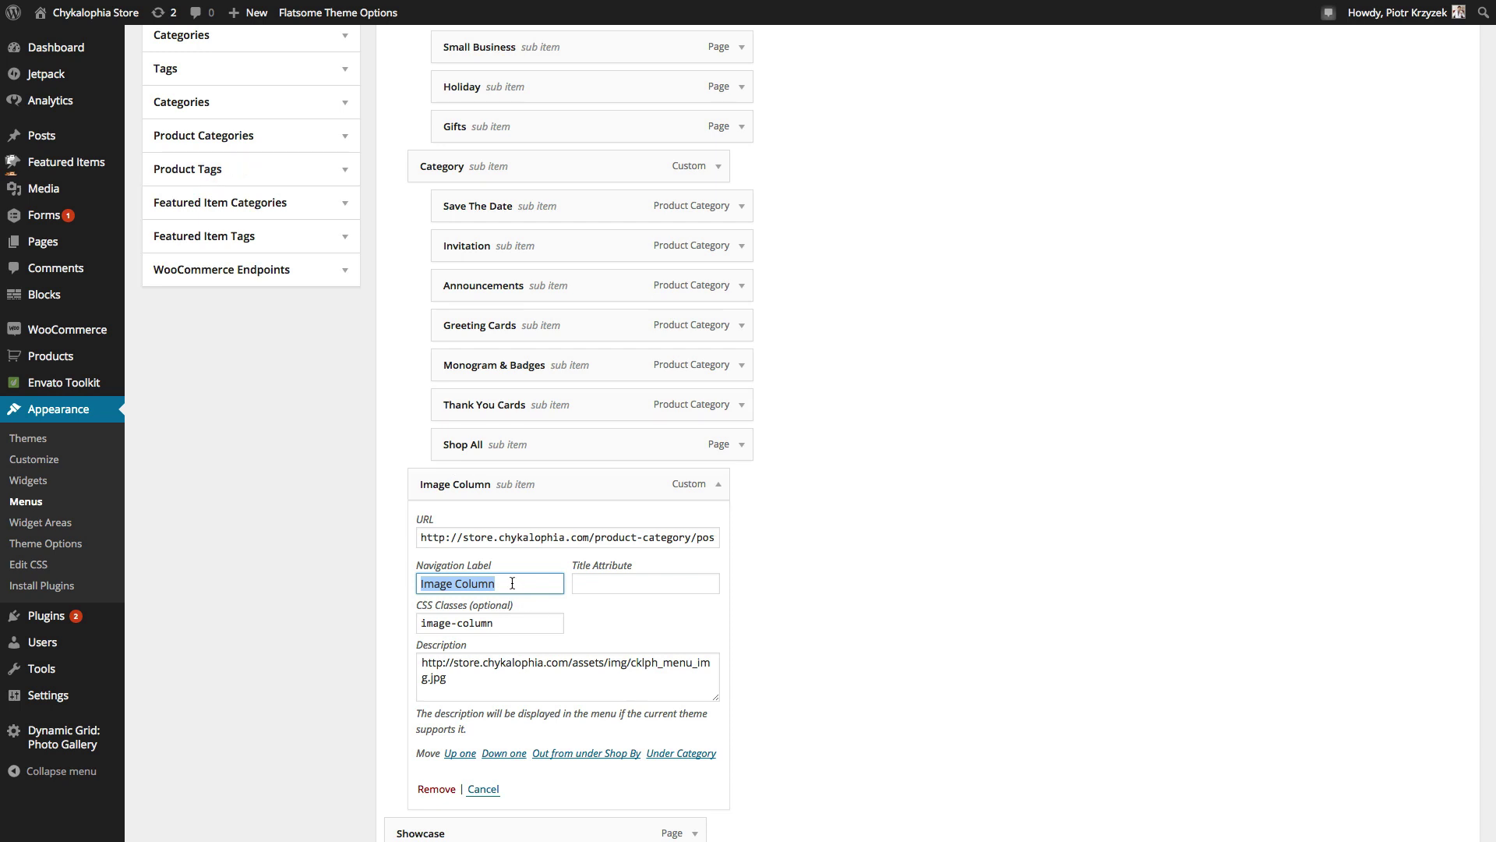
{"action": "scroll", "coordinate": [562, 583], "scroll_direction": "up", "scroll_amount": 2}
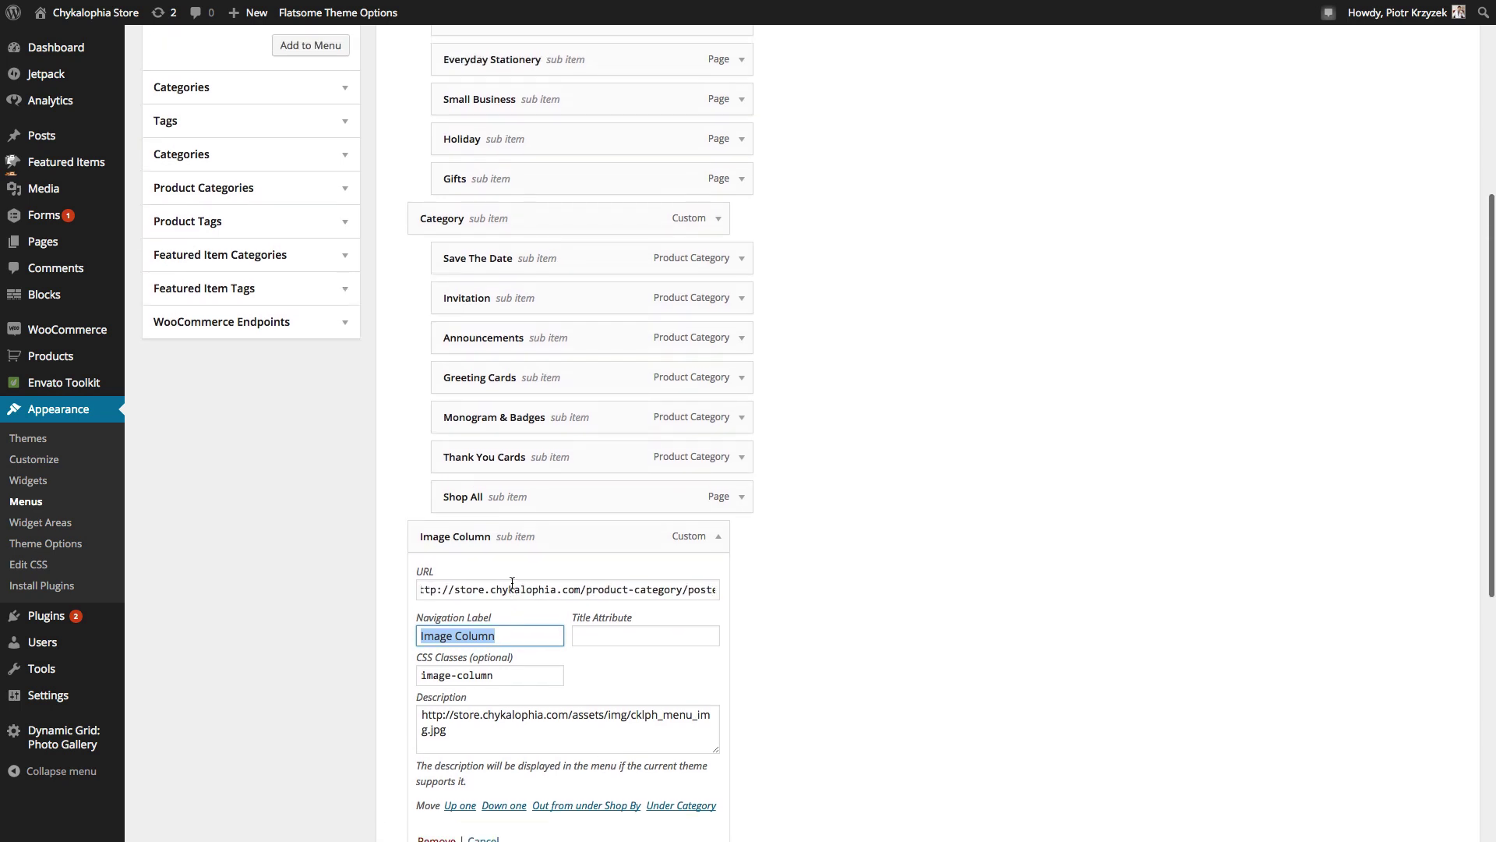
{"action": "scroll", "coordinate": [615, 581], "scroll_direction": "up", "scroll_amount": 1}
{"action": "scroll", "coordinate": [615, 581], "scroll_direction": "up", "scroll_amount": 1}
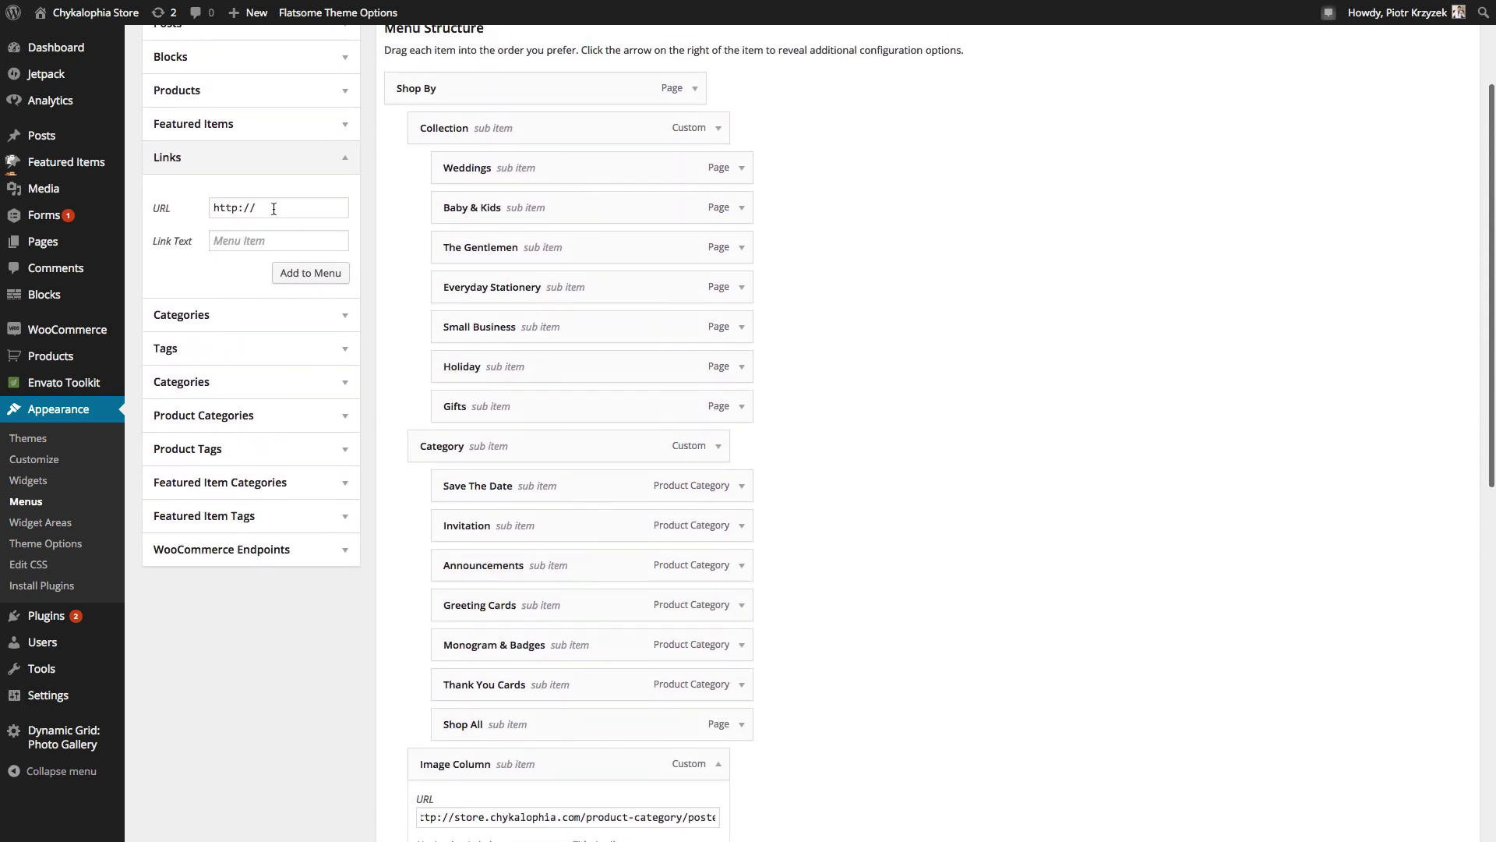
{"action": "left_click_drag", "start_coordinate": [278, 207], "coordinate": [146, 195]}
{"action": "type", "text": "#"}
{"action": "key", "text": "Tab"}
{"action": "type", "text": "as"}
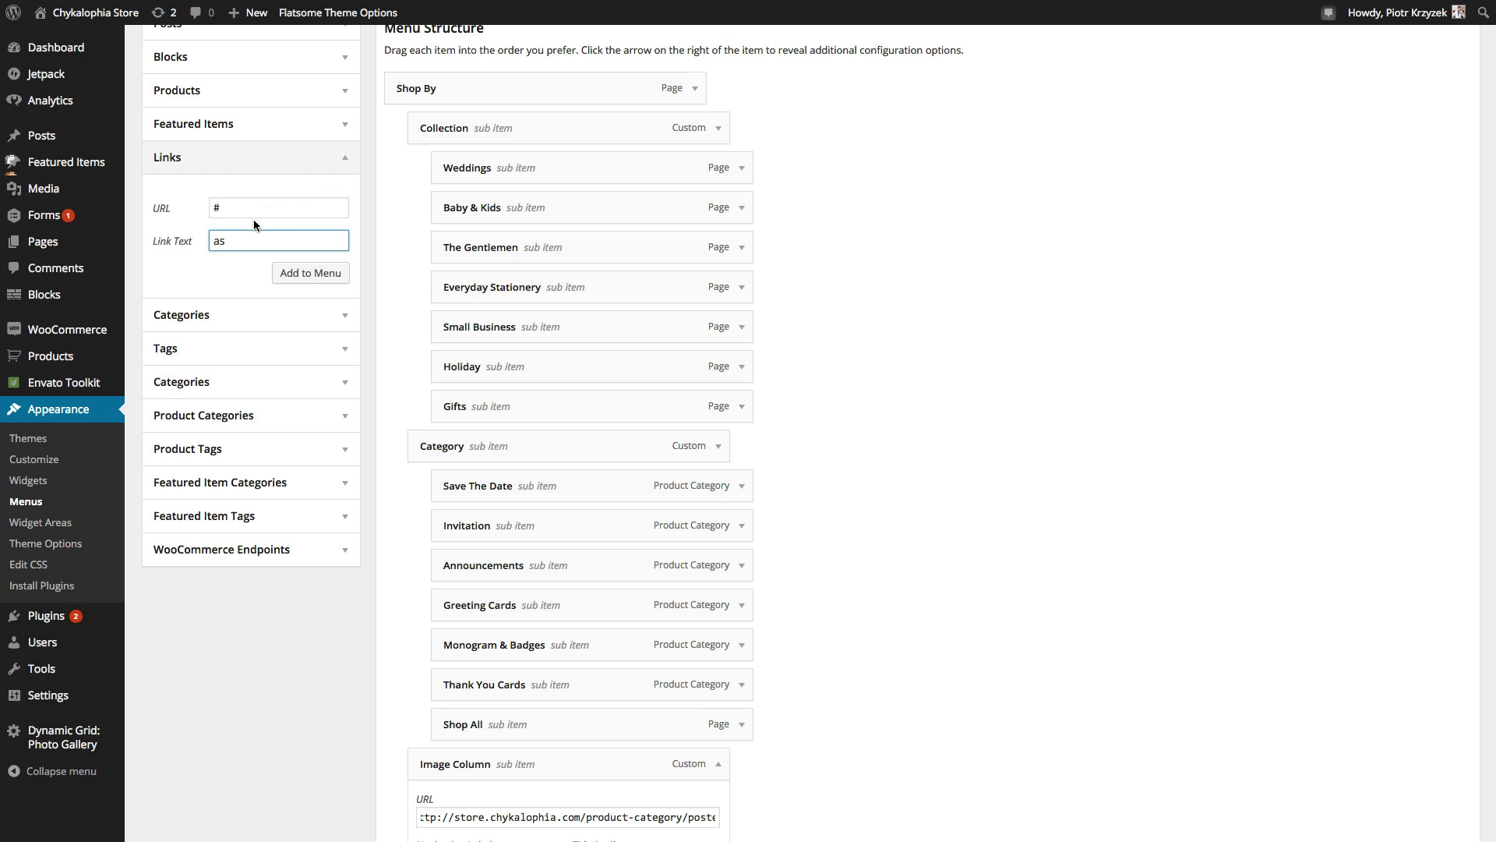
{"action": "key", "text": "BackSpace"}
{"action": "key", "text": "BackSpace"}
- Inspect the full URL of the Image Column item
{"action": "scroll", "coordinate": [261, 271], "scroll_direction": "down", "scroll_amount": 5}
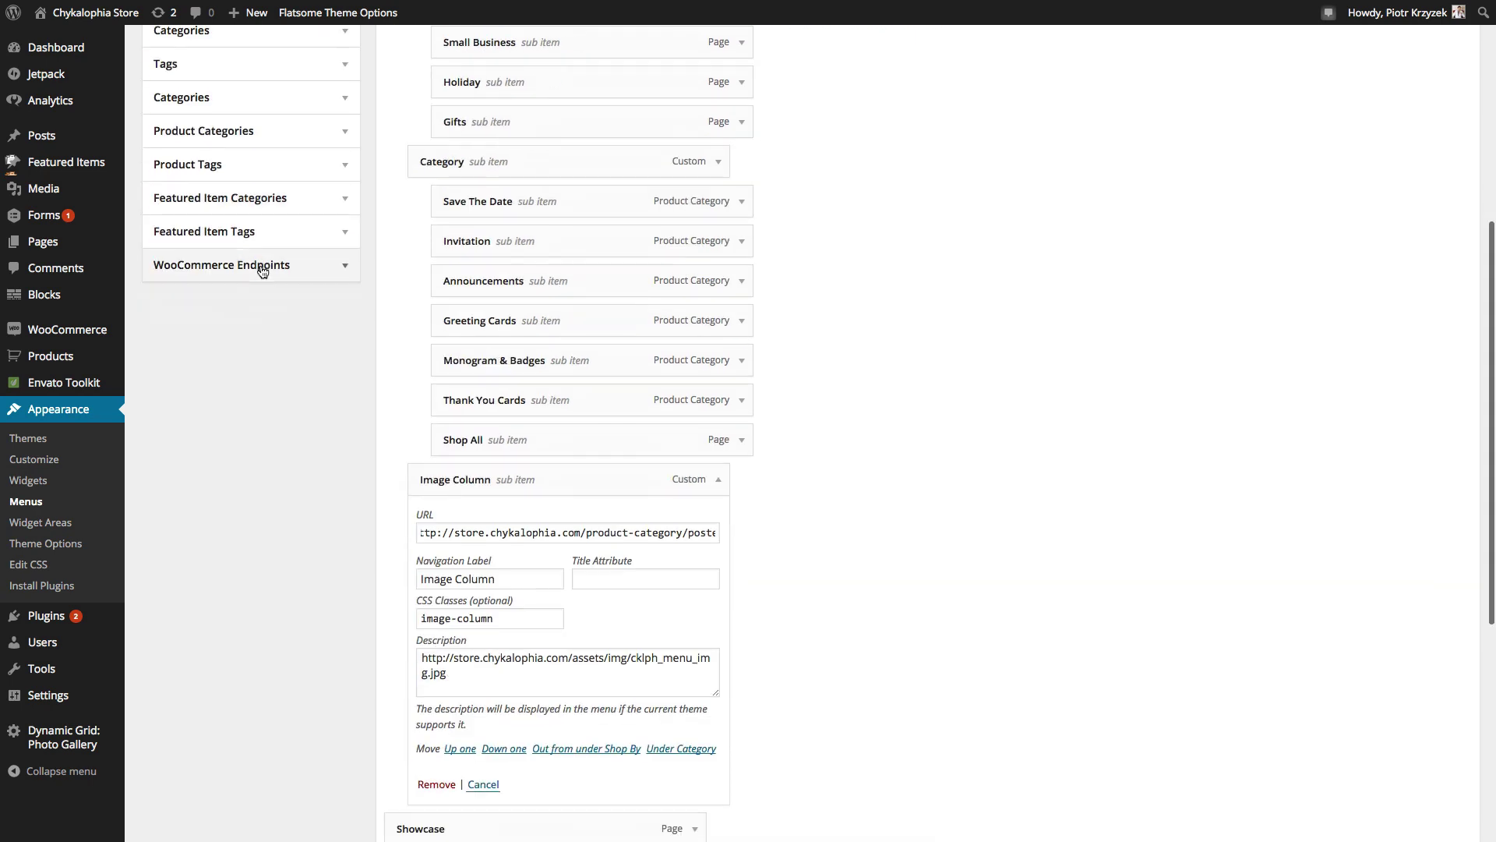
{"action": "double_click", "coordinate": [548, 532]}
{"action": "left_click_drag", "start_coordinate": [548, 532], "coordinate": [746, 535]}
{"action": "left_click", "coordinate": [656, 535]}
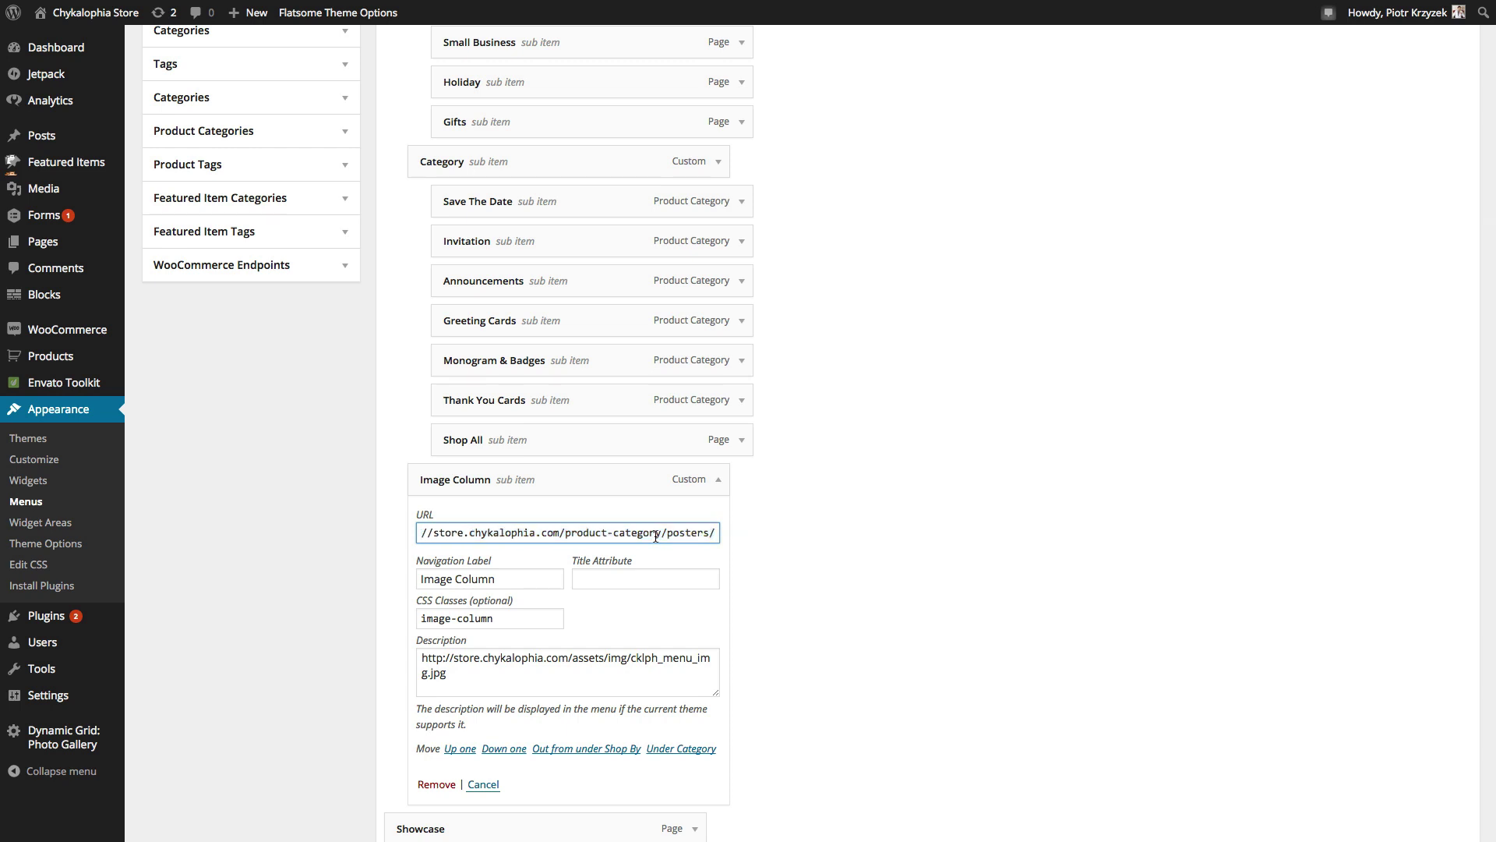
- Review Image Column's 'image-column' CSS class and its image-address description
{"action": "scroll", "coordinate": [657, 535], "scroll_direction": "down", "scroll_amount": 1}
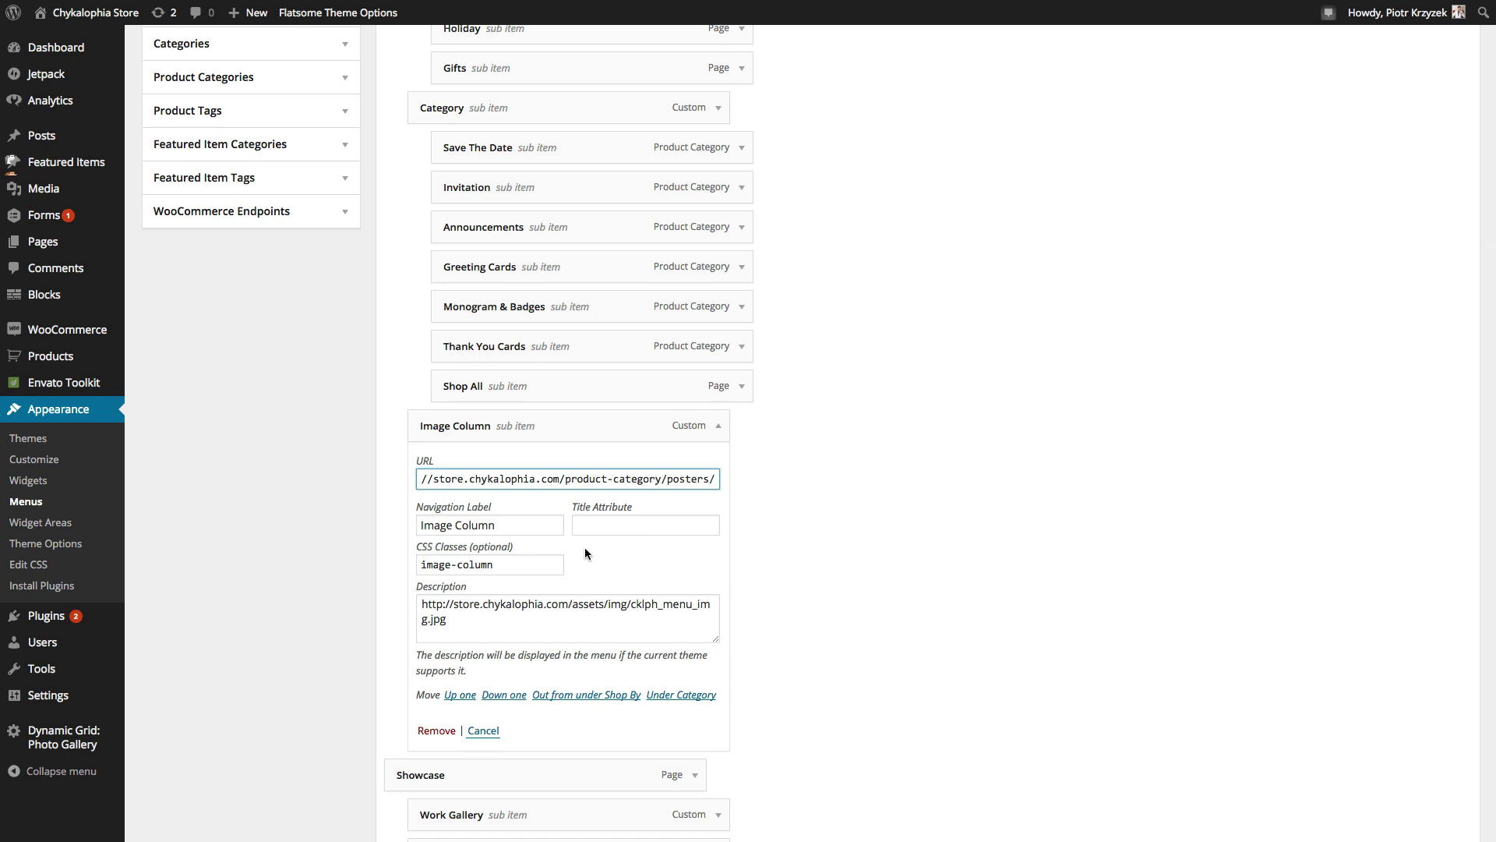
{"action": "left_click", "coordinate": [521, 562]}
{"action": "triple_click", "coordinate": [526, 562]}
{"action": "left_click", "coordinate": [526, 565]}
{"action": "mouse_move", "coordinate": [526, 566]}
{"action": "left_mouse_down"}
{"action": "mouse_move", "coordinate": [409, 565]}
{"action": "mouse_move", "coordinate": [509, 564]}
{"action": "left_mouse_up"}
{"action": "left_click", "coordinate": [424, 566]}
{"action": "left_click", "coordinate": [454, 567]}
{"action": "left_click", "coordinate": [509, 564]}
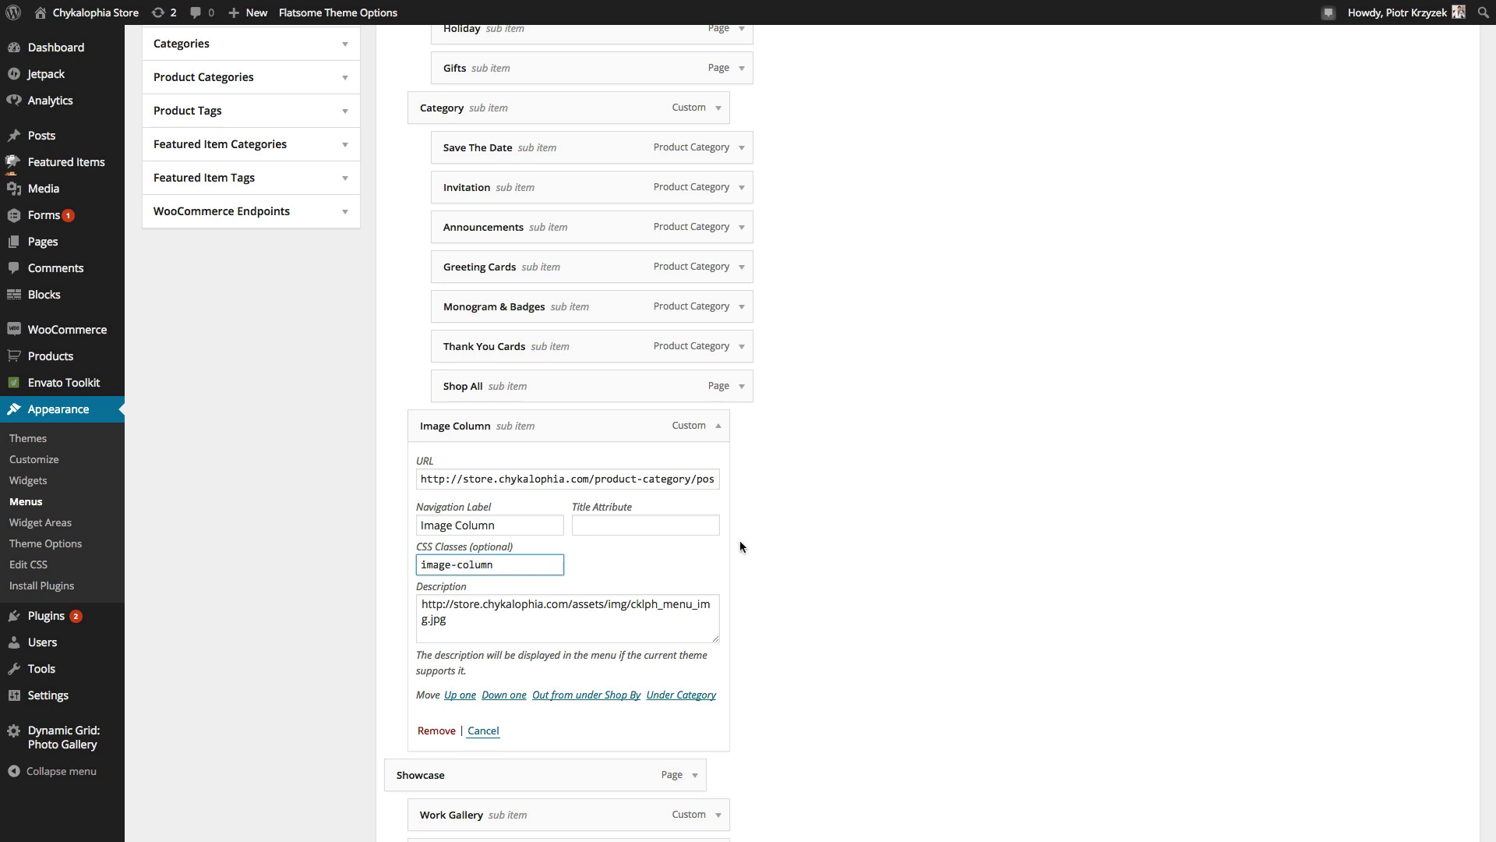
{"action": "left_click", "coordinate": [799, 555]}
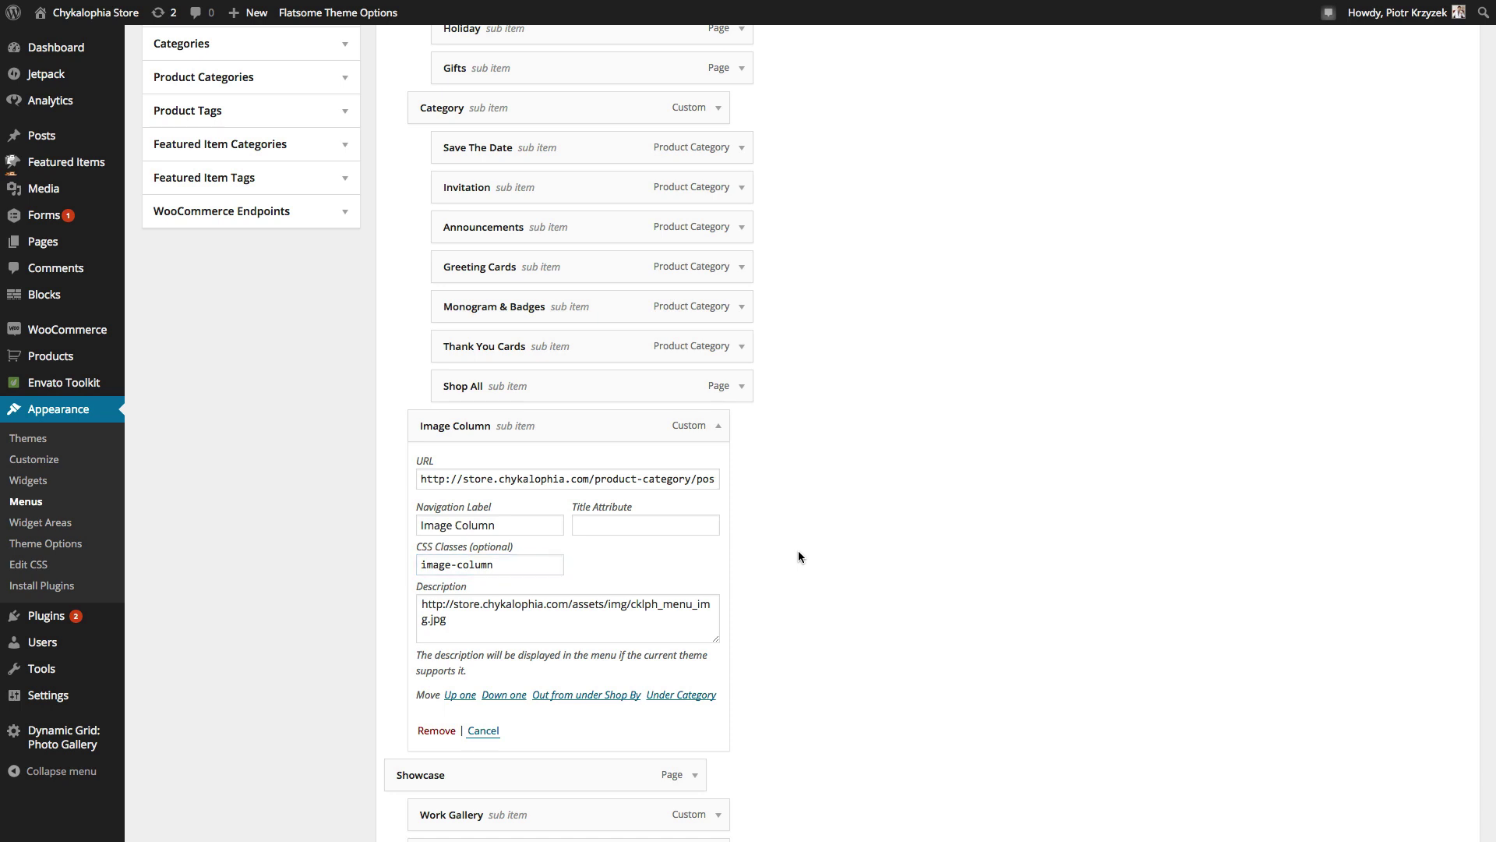
{"action": "left_click", "coordinate": [473, 565]}
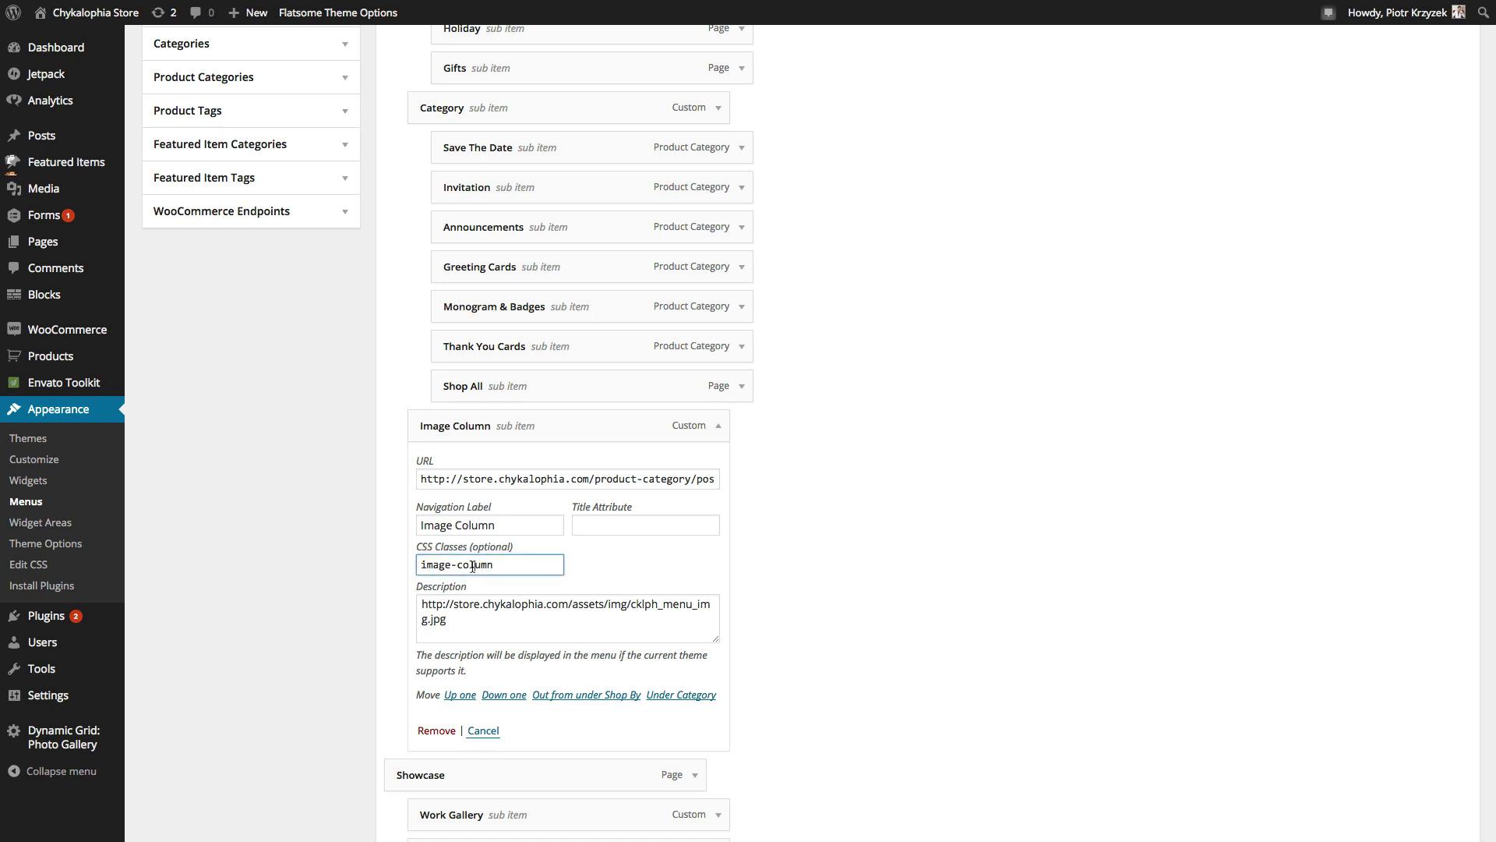
{"action": "left_click", "coordinate": [507, 632]}
{"action": "scroll", "coordinate": [908, 541], "scroll_direction": "up", "scroll_amount": 7}
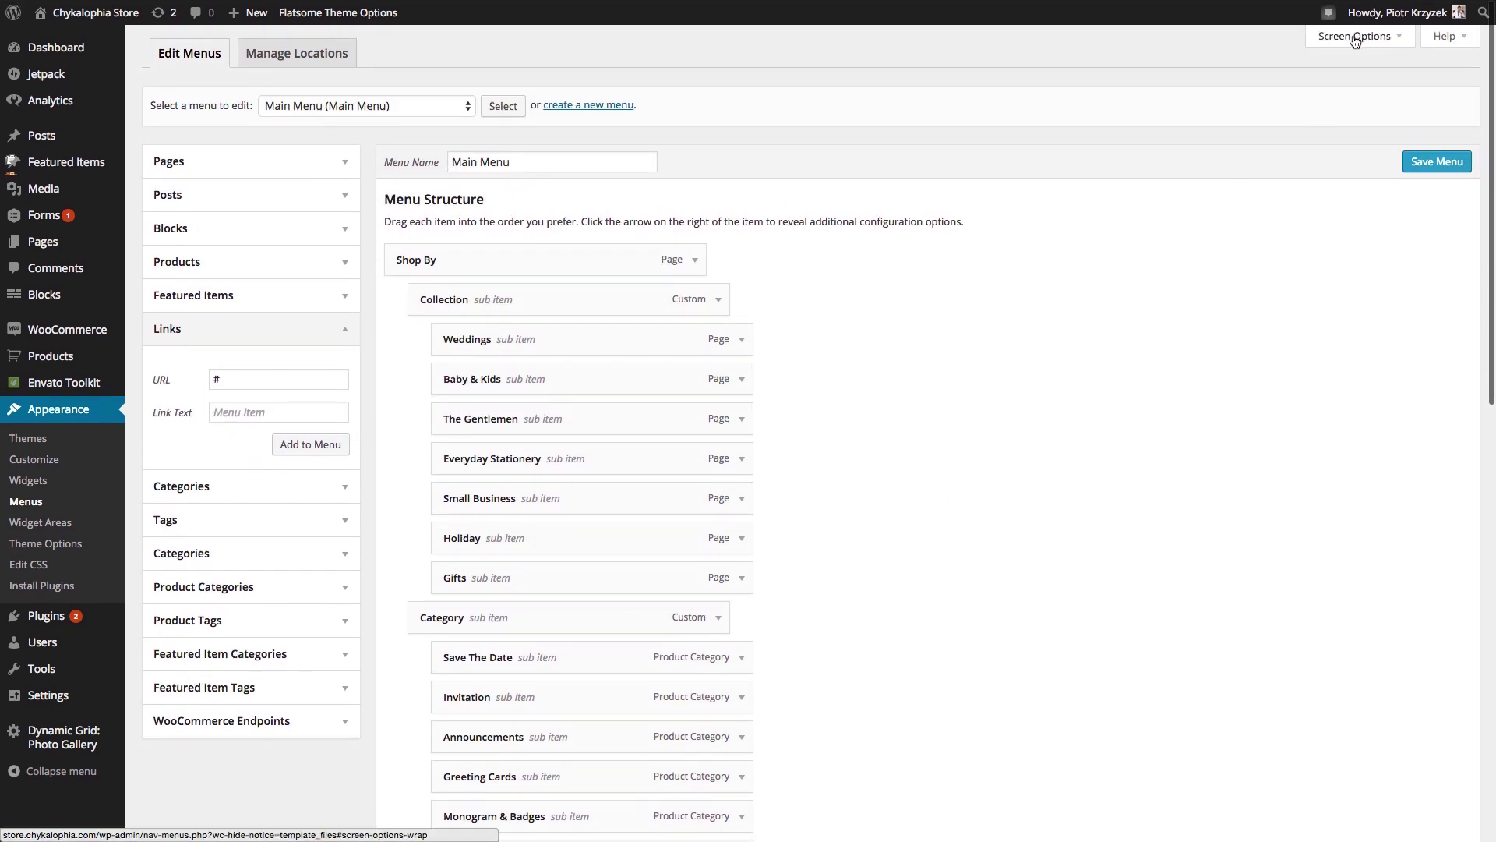
{"action": "left_click", "coordinate": [1402, 42]}
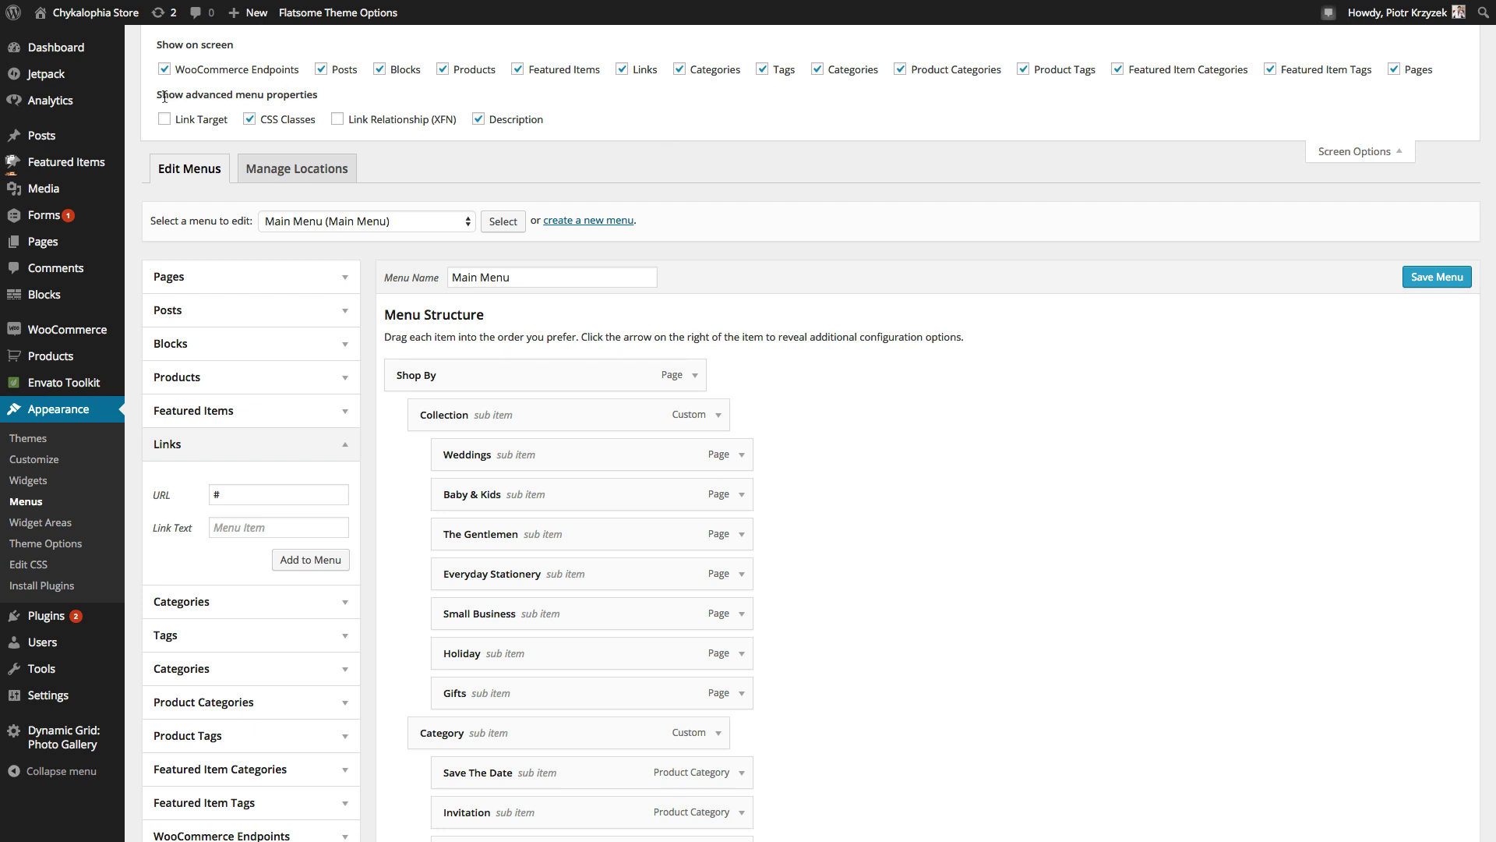
{"action": "left_click_drag", "start_coordinate": [164, 96], "coordinate": [294, 99]}
{"action": "left_click", "coordinate": [293, 100]}
- Collapse Screen Options and highlight the Image Column's 'image-column' CSS class
{"action": "left_click", "coordinate": [1370, 150]}
{"action": "scroll", "coordinate": [891, 362], "scroll_direction": "down", "scroll_amount": 9}
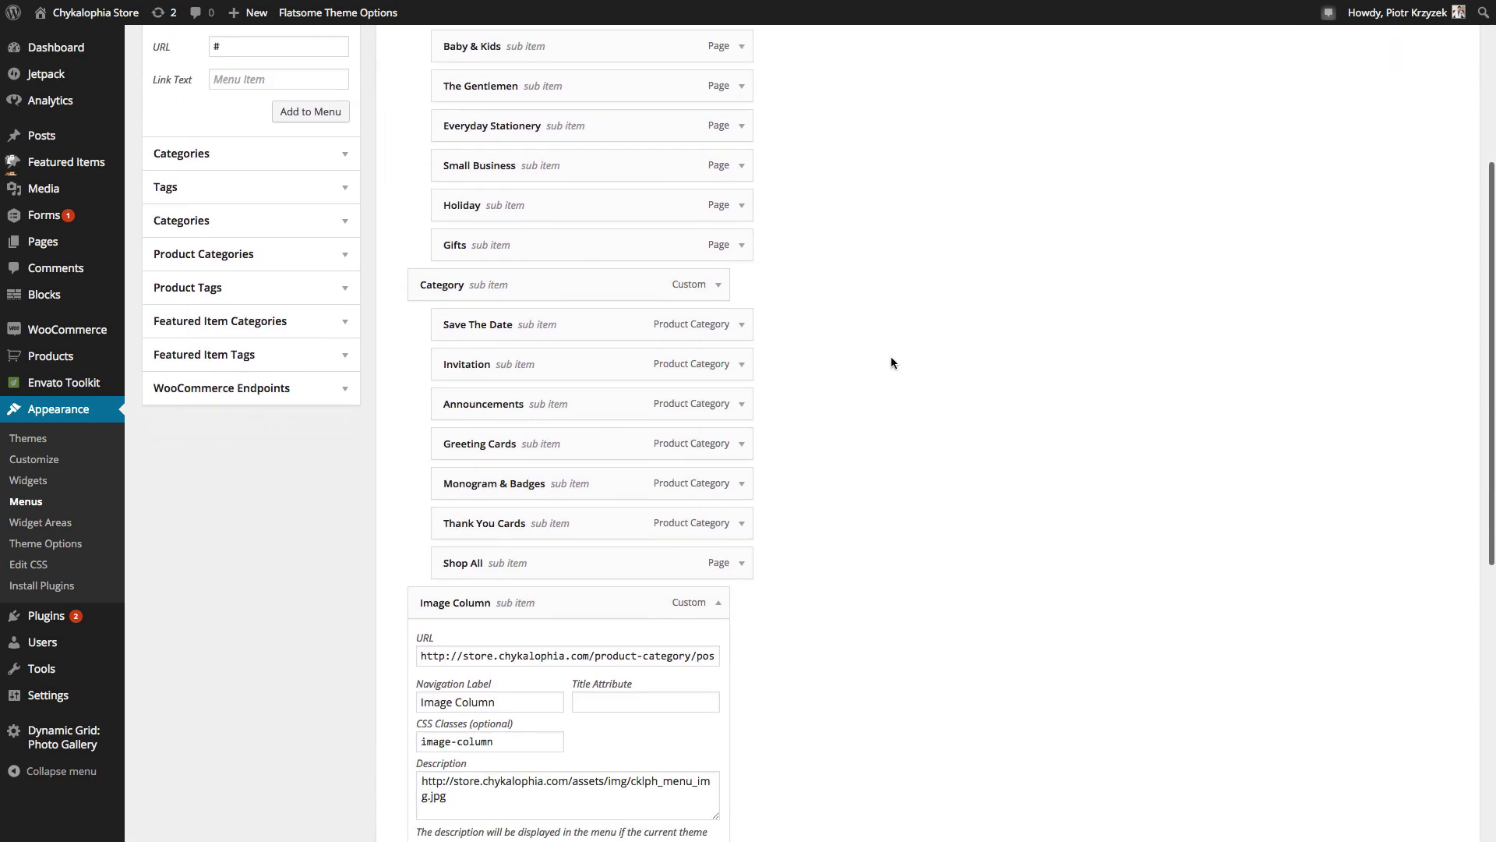
{"action": "left_click", "coordinate": [528, 400]}
{"action": "left_click", "coordinate": [527, 466]}
{"action": "triple_click", "coordinate": [511, 402]}
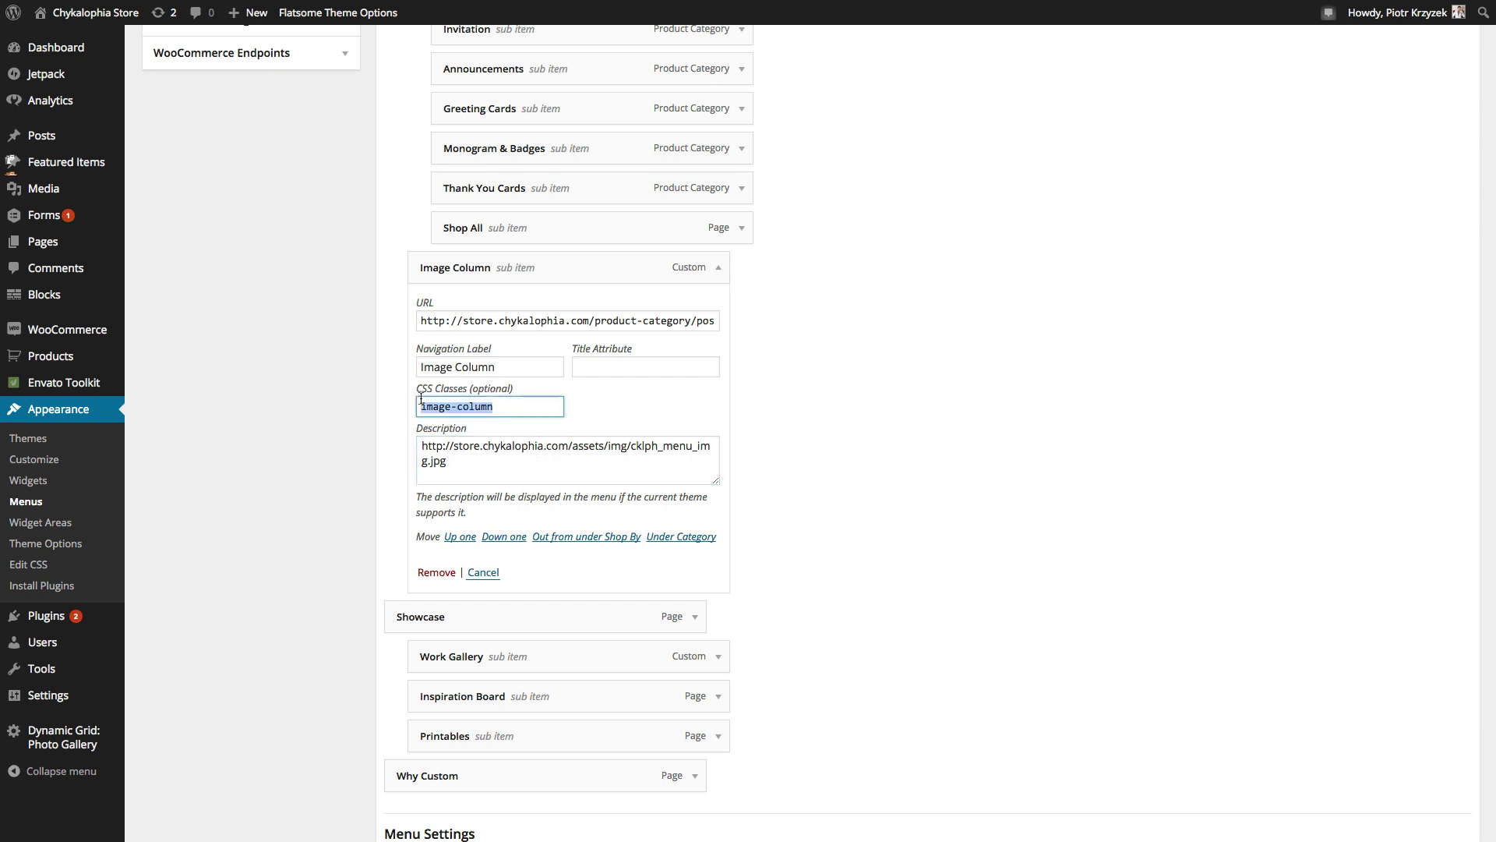
{"action": "left_click", "coordinate": [448, 409]}
{"action": "left_click_drag", "start_coordinate": [457, 407], "coordinate": [525, 407]}
{"action": "left_click", "coordinate": [525, 407]}
- Highlight the image URL description, then the class and description once more
{"action": "left_click", "coordinate": [481, 466]}
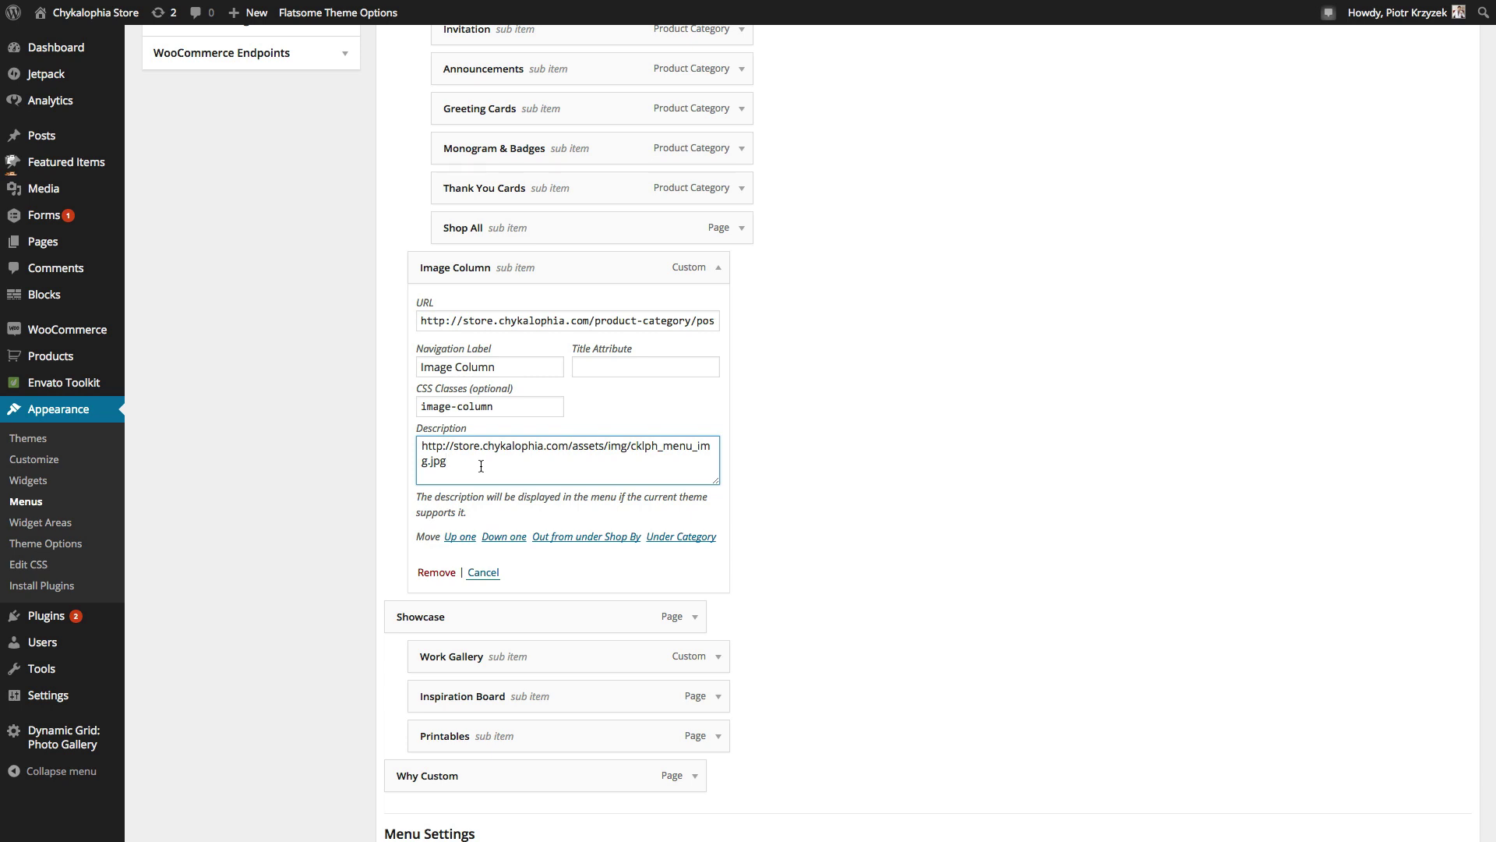
{"action": "triple_click", "coordinate": [448, 455]}
{"action": "left_click_drag", "start_coordinate": [507, 471], "coordinate": [375, 443]}
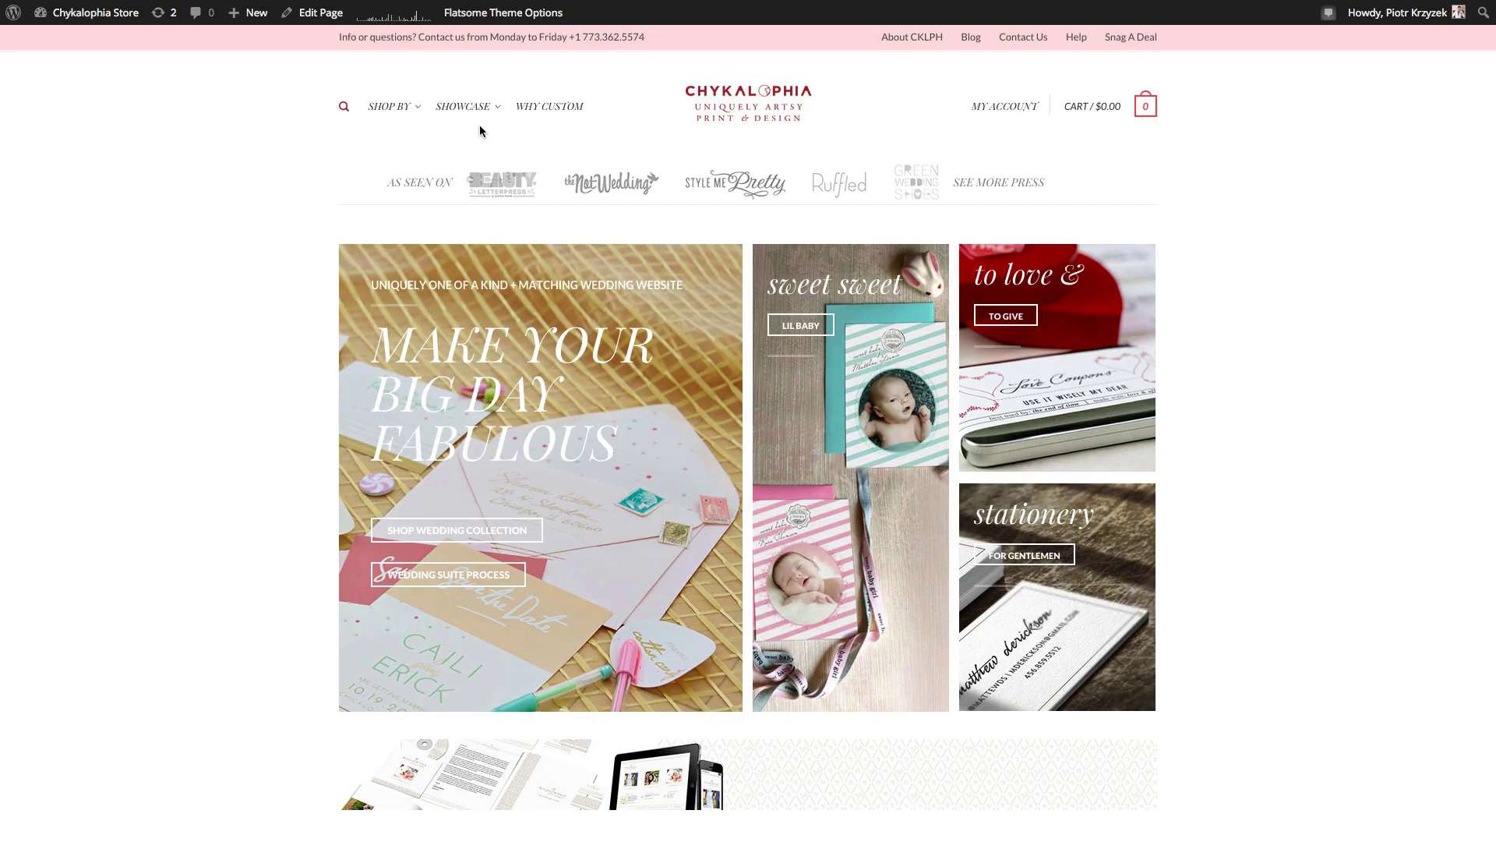
{"action": "mouse_move", "coordinate": [402, 106]}
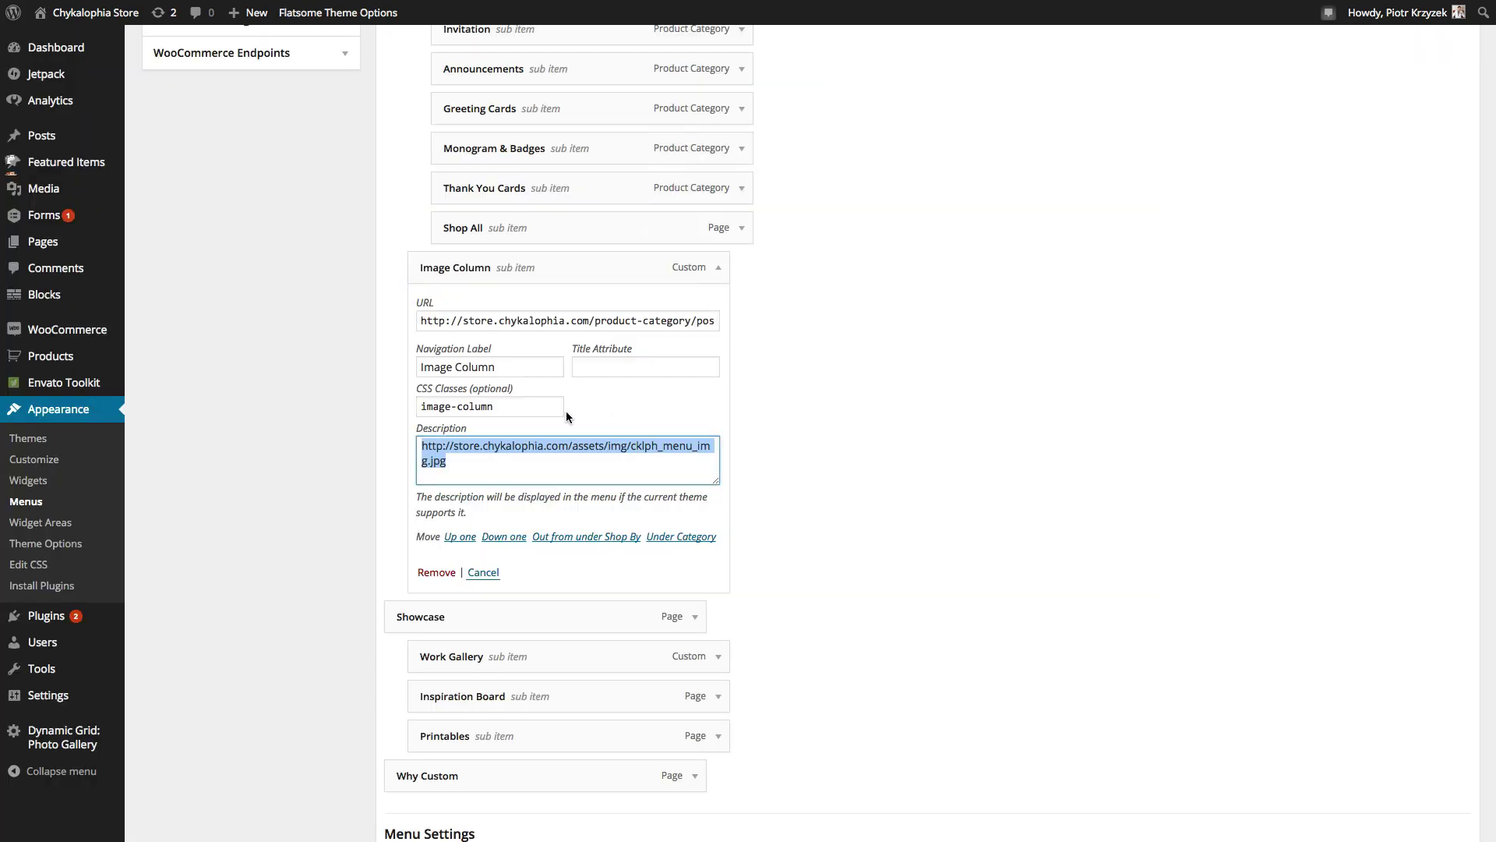
{"action": "left_click_drag", "start_coordinate": [551, 406], "coordinate": [397, 403]}
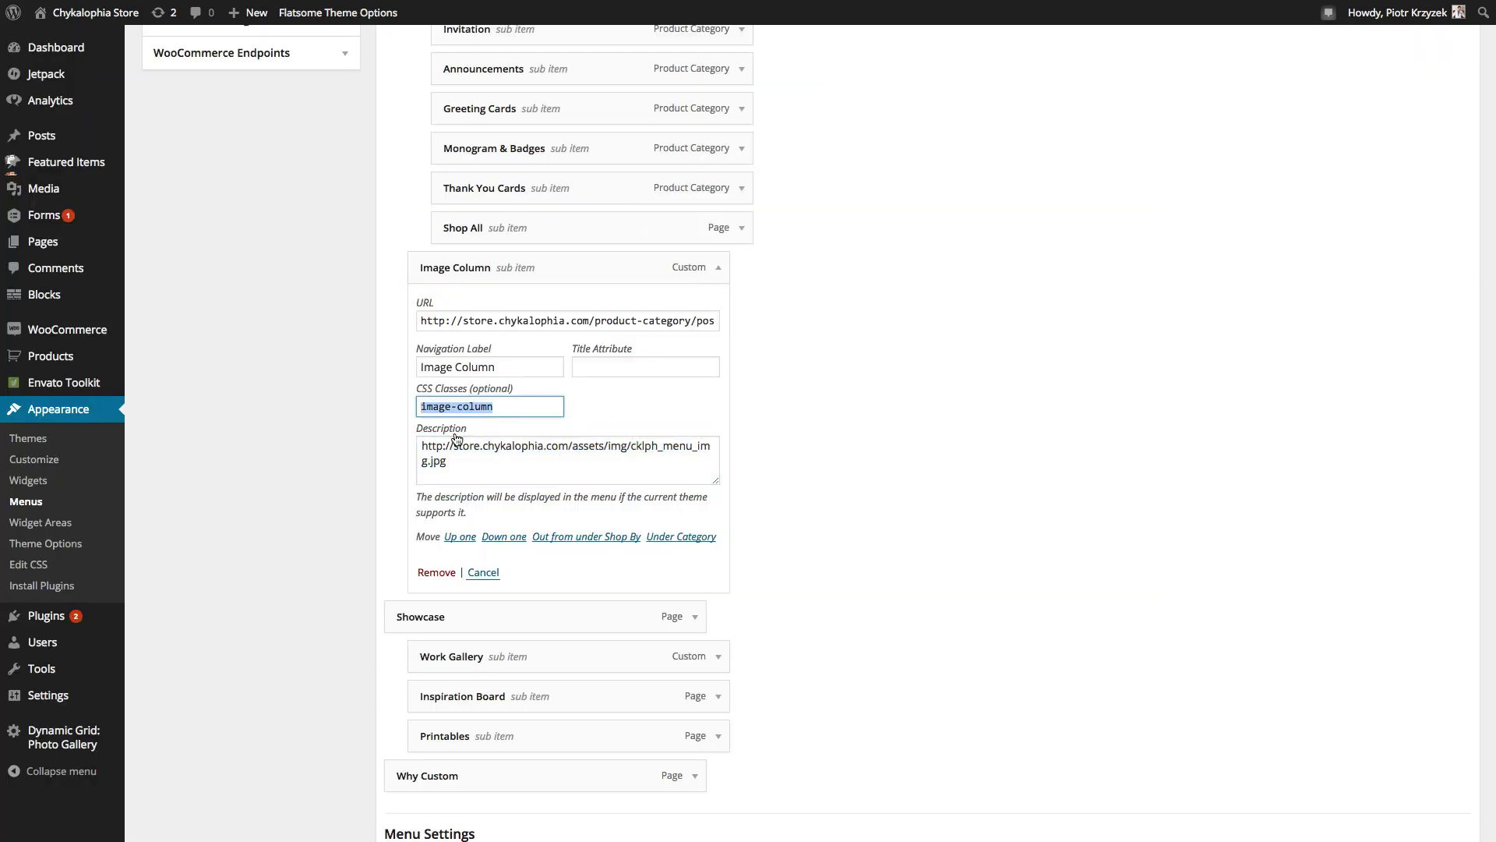
{"action": "left_click_drag", "start_coordinate": [531, 466], "coordinate": [358, 428]}
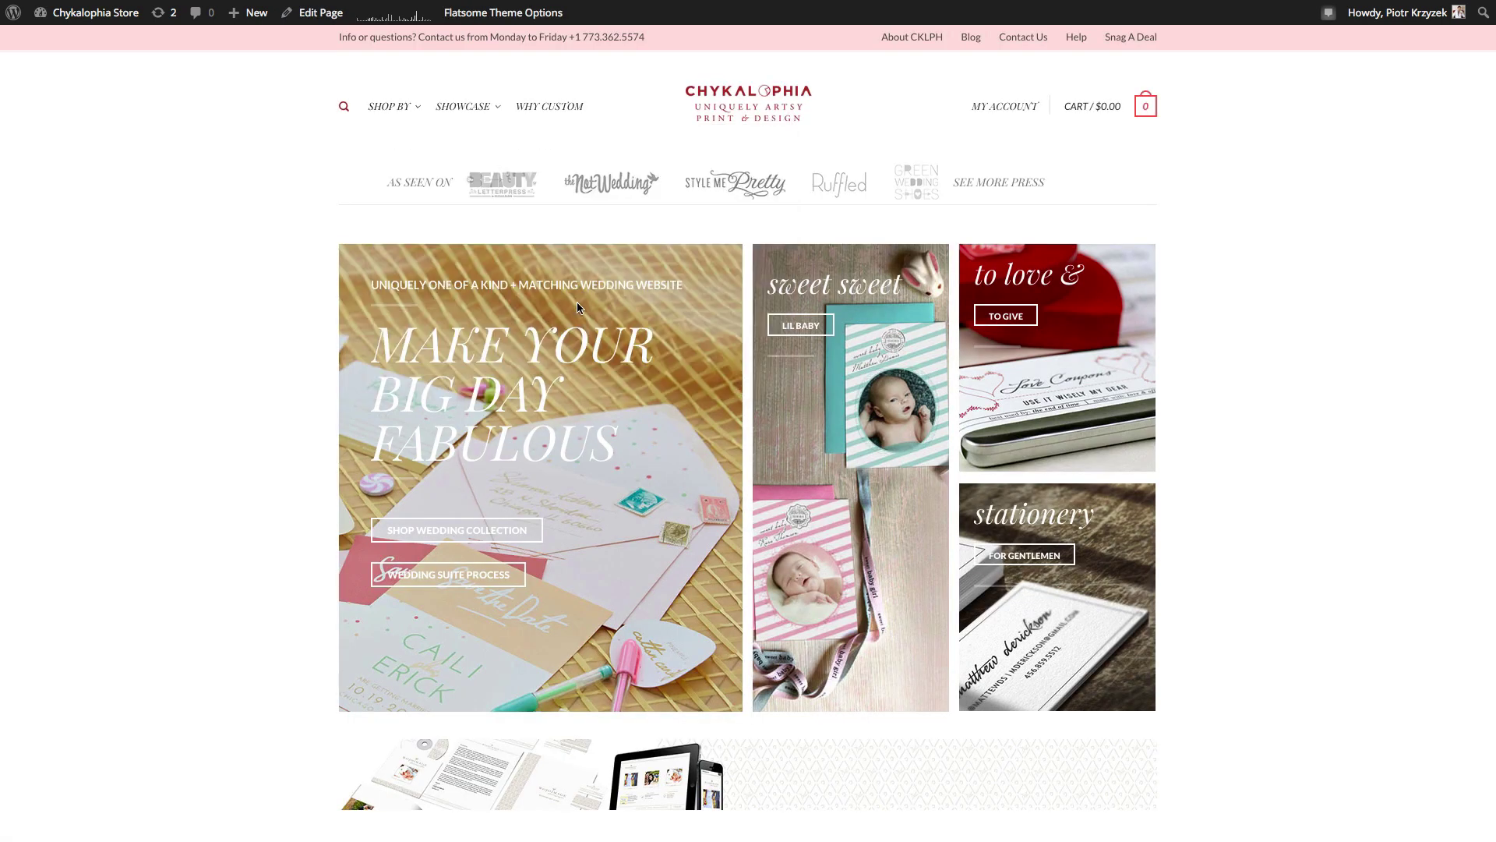
- View the live storefront header with SHOP BY, SHOWCASE and WHY CUSTOM menu items
{"action": "mouse_move", "coordinate": [387, 107]}
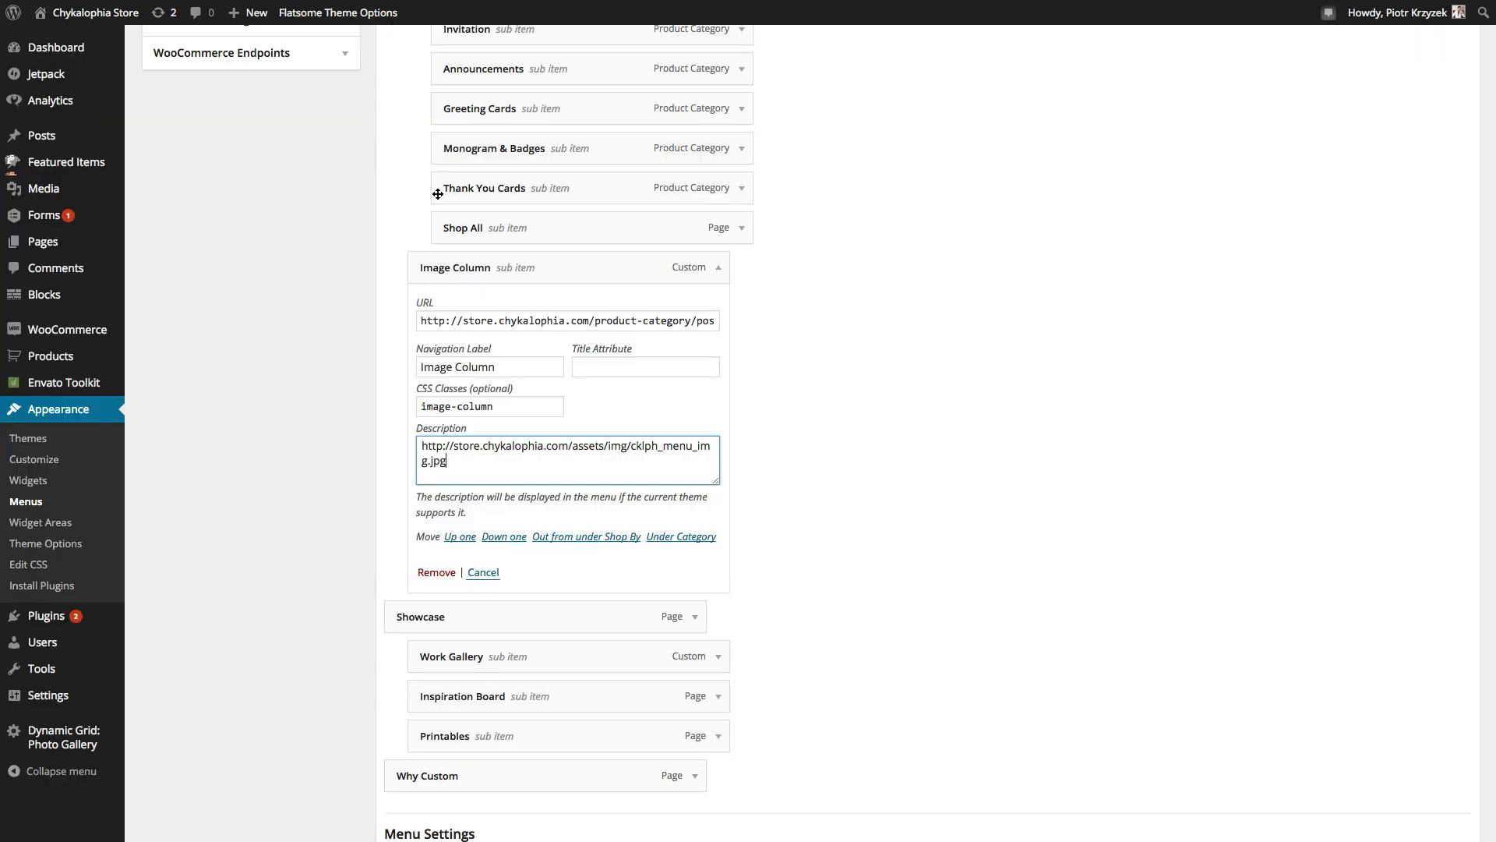
{"action": "scroll", "coordinate": [438, 194], "scroll_direction": "up", "scroll_amount": 4}
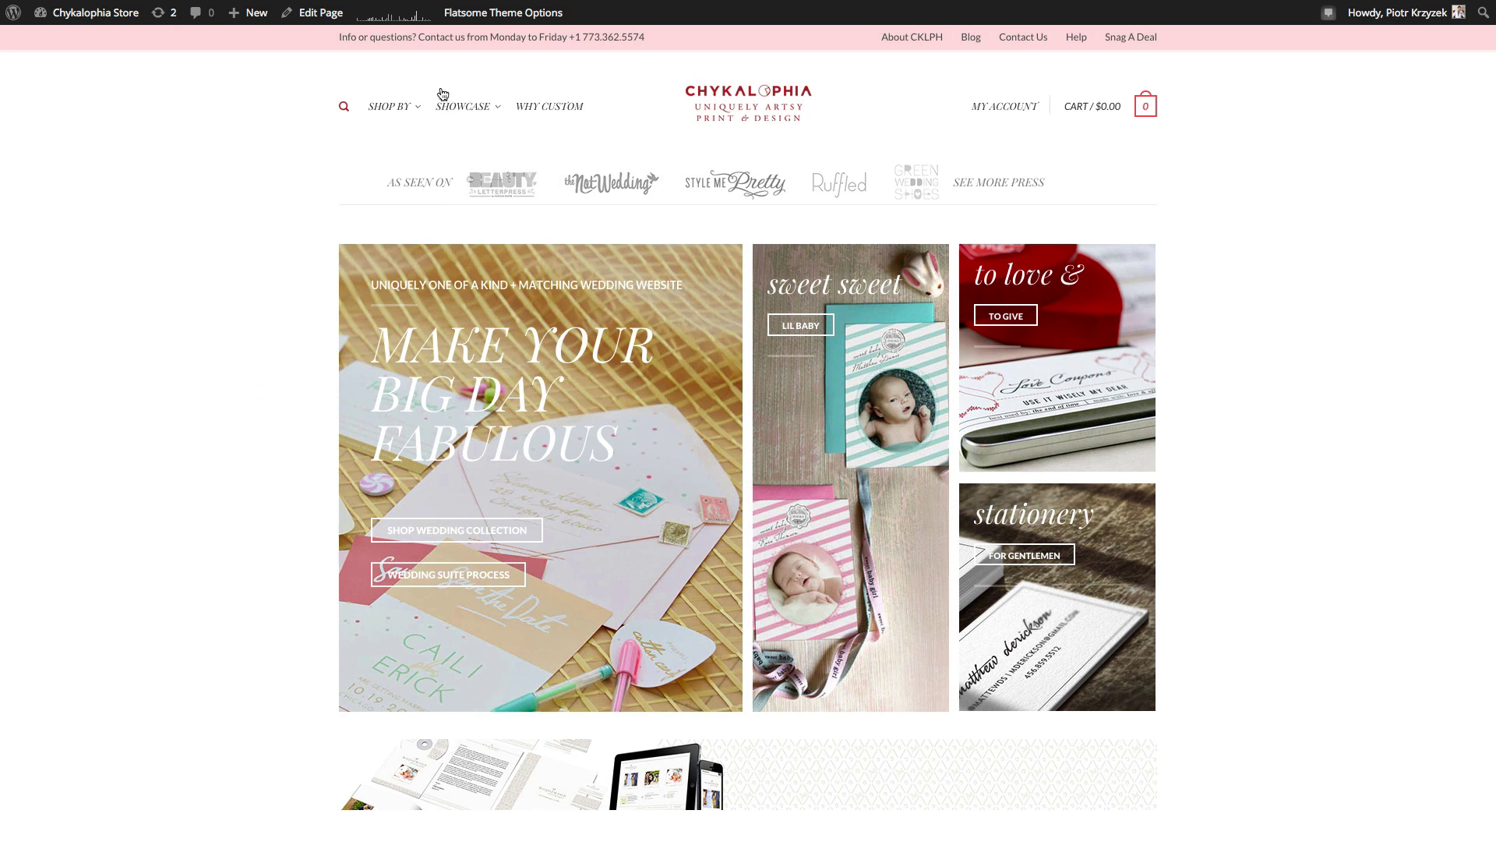
{"action": "mouse_move", "coordinate": [387, 114]}
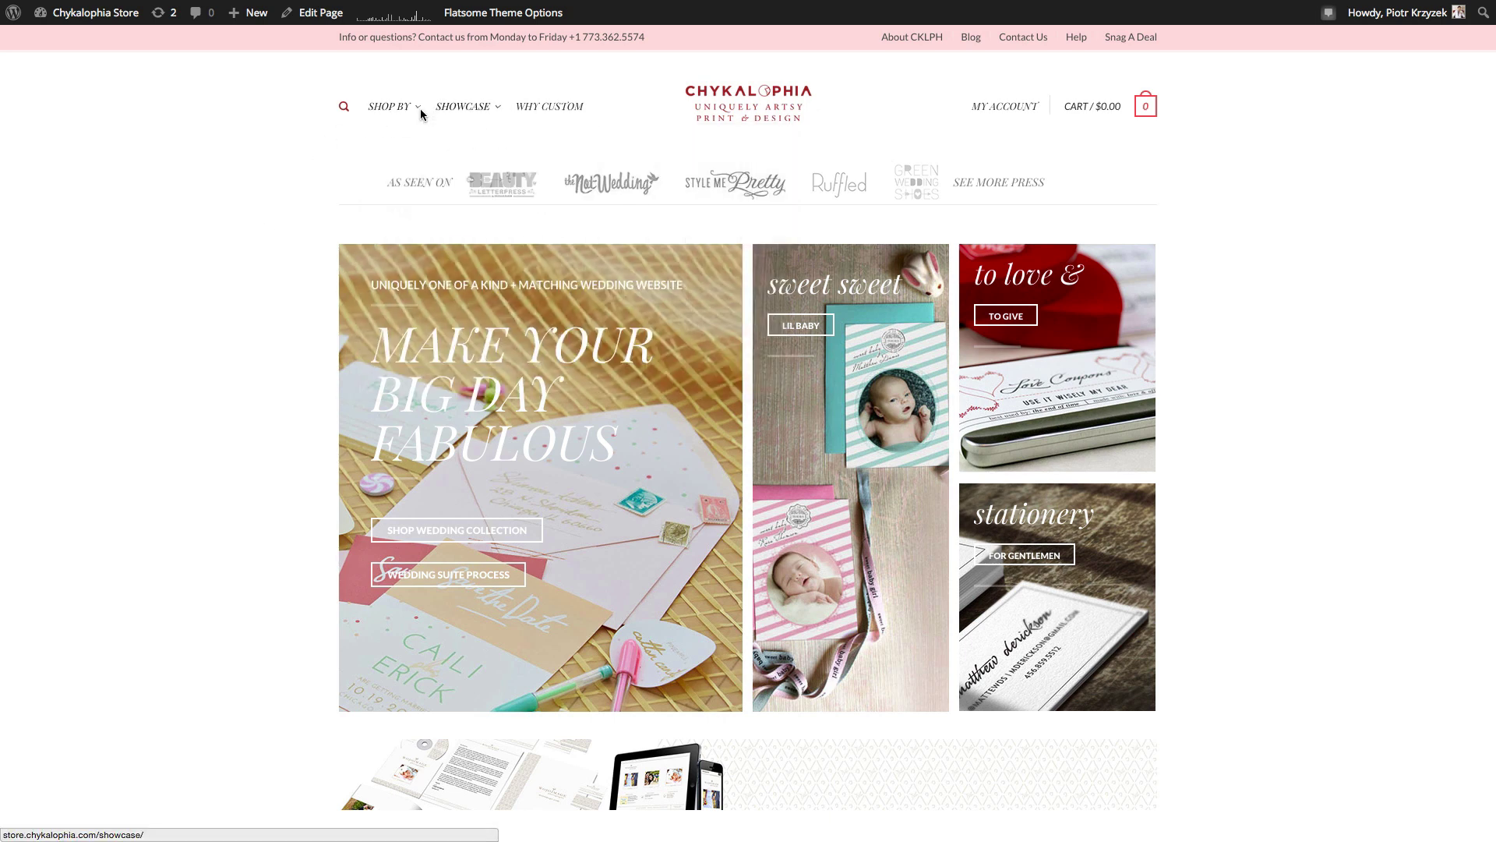
{"action": "mouse_move", "coordinate": [390, 110]}
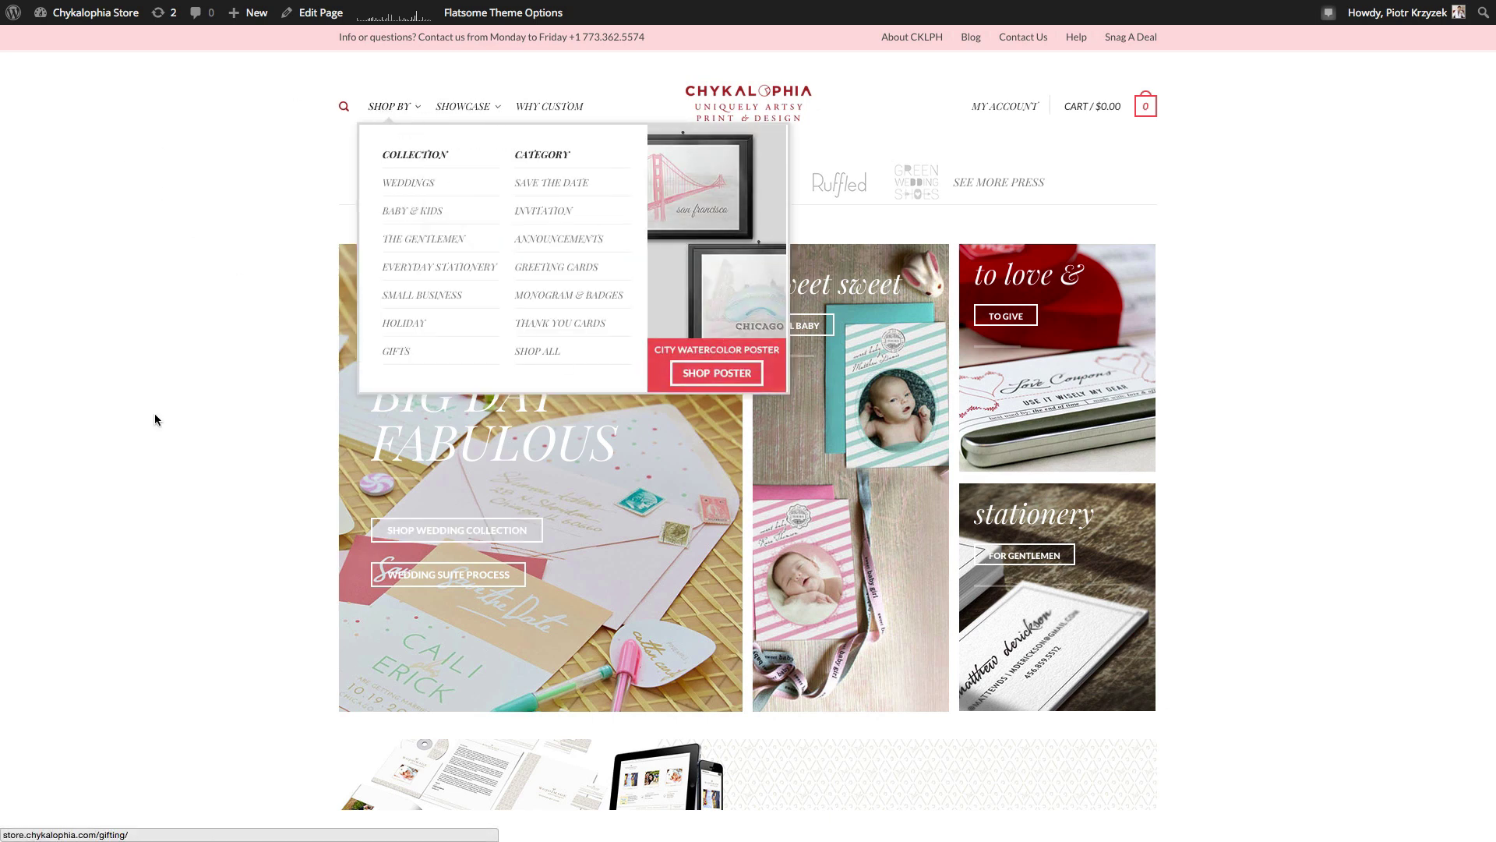
{"action": "scroll", "coordinate": [167, 427], "scroll_direction": "down", "scroll_amount": 1}
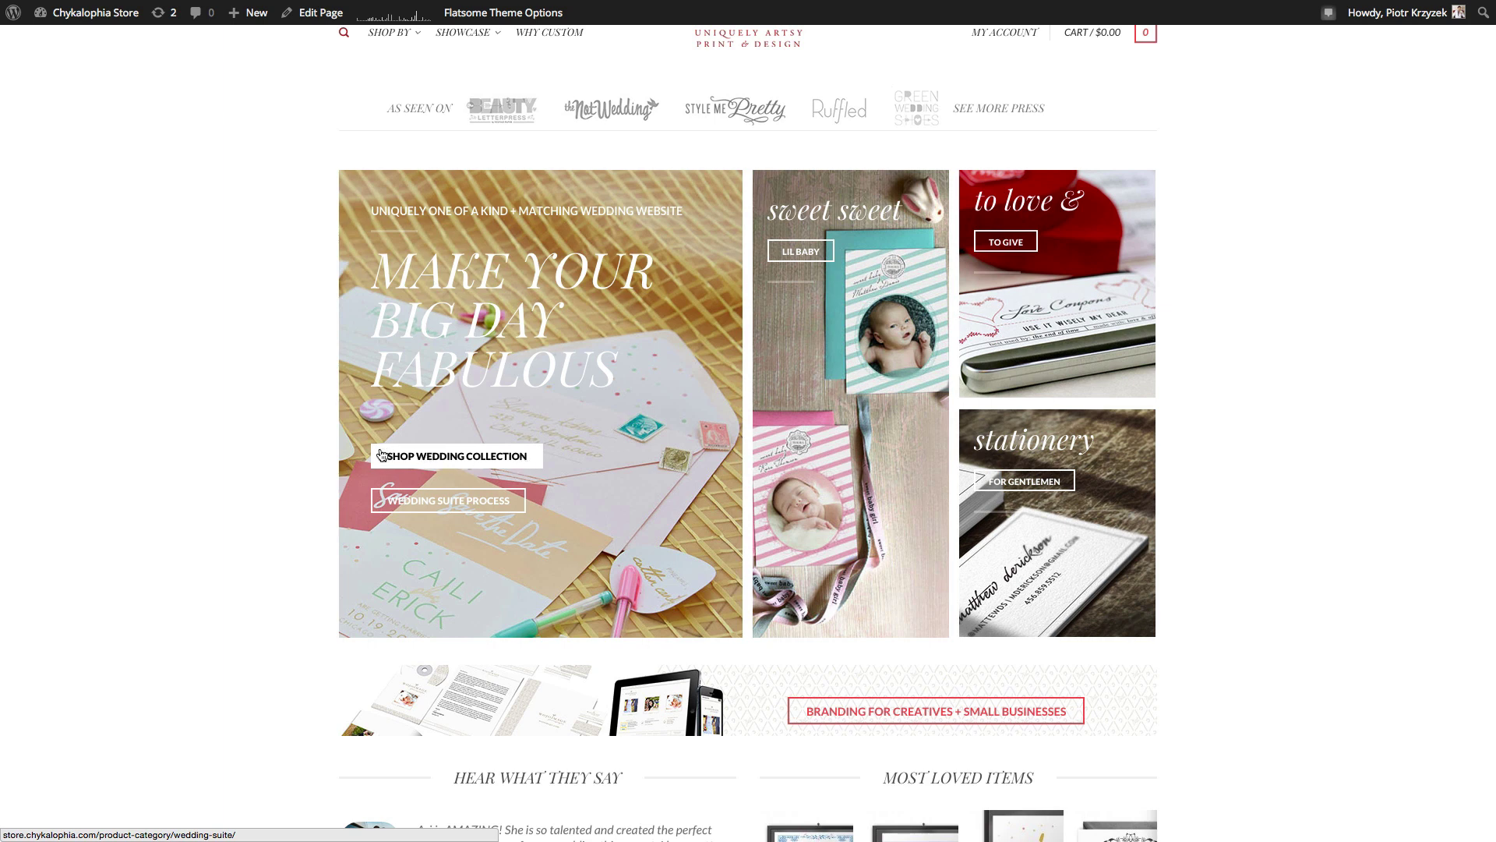
{"action": "scroll", "coordinate": [320, 367], "scroll_direction": "up", "scroll_amount": 1}
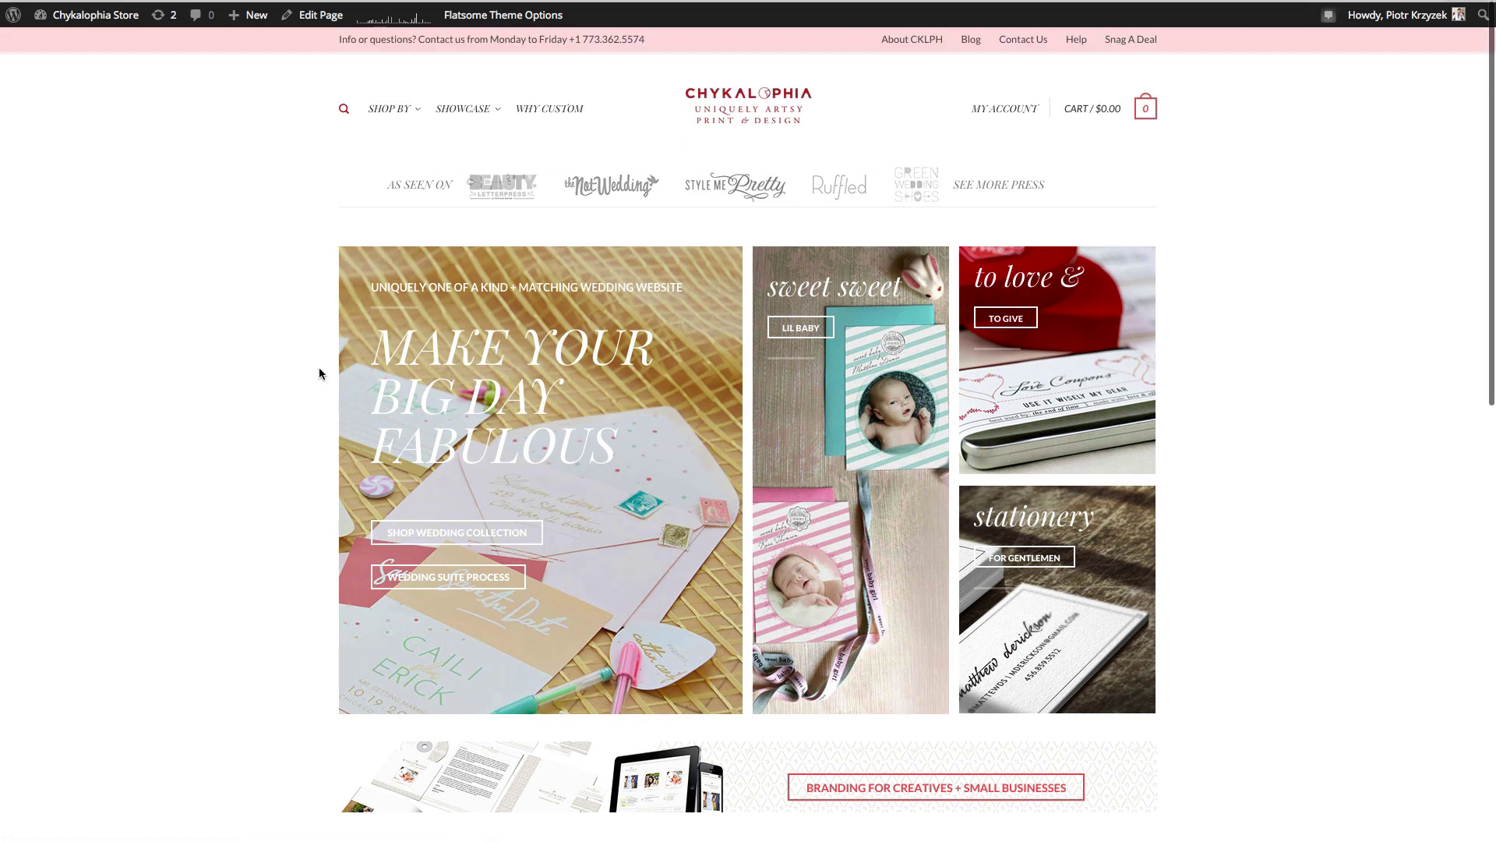
{"action": "mouse_move", "coordinate": [394, 106]}
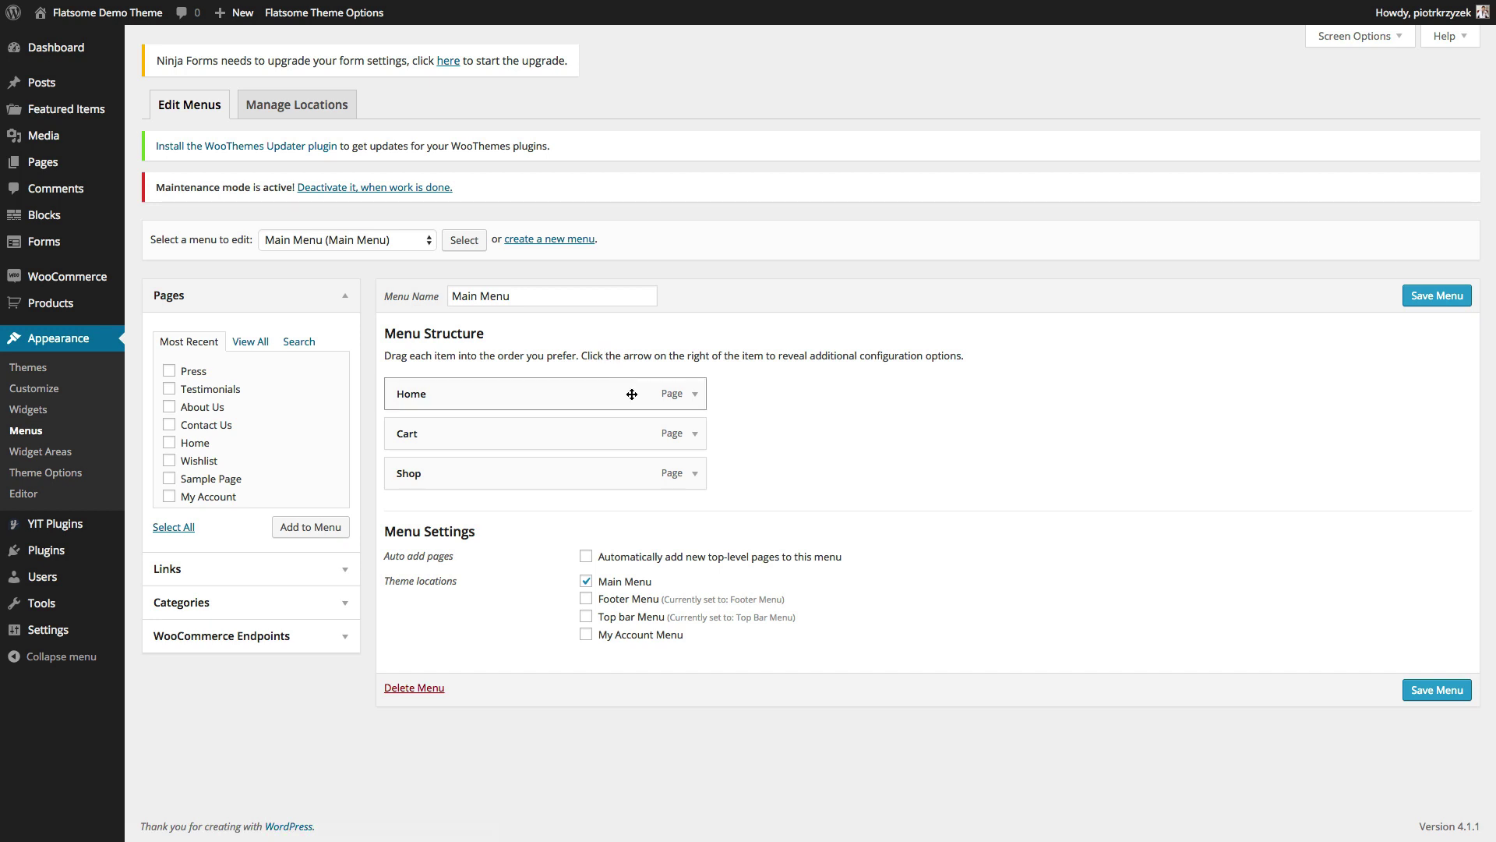
- Add custom link 'My Silly Image' with URL #, nest it under Home, and expand it
{"action": "left_click", "coordinate": [338, 570]}
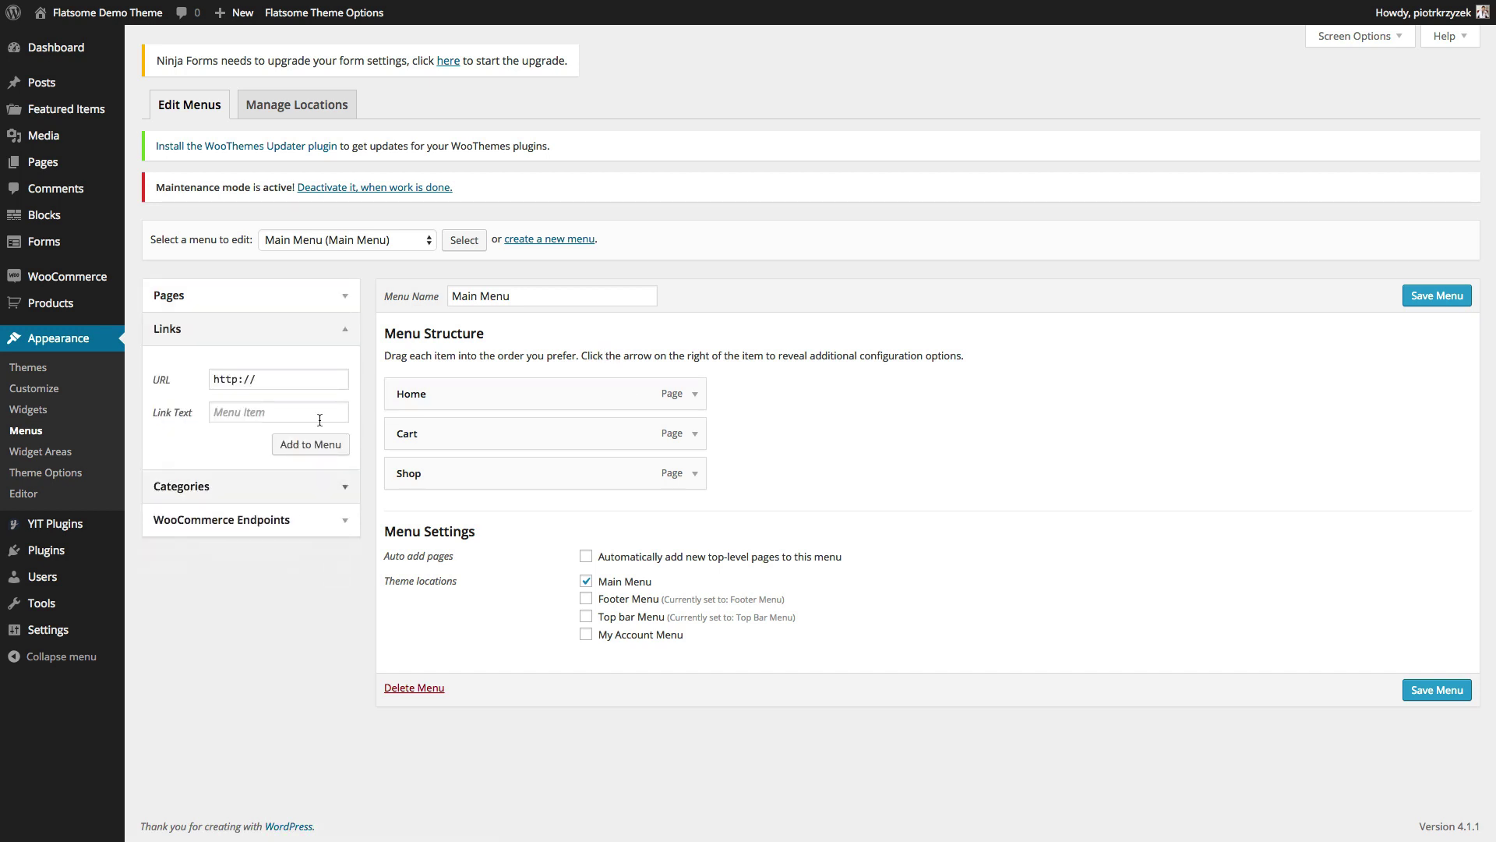
{"action": "triple_click", "coordinate": [246, 378]}
{"action": "type", "text": "#"}
{"action": "left_click", "coordinate": [278, 412]}
{"action": "type", "text": "Image Col"}
{"action": "key", "text": "super+a"}
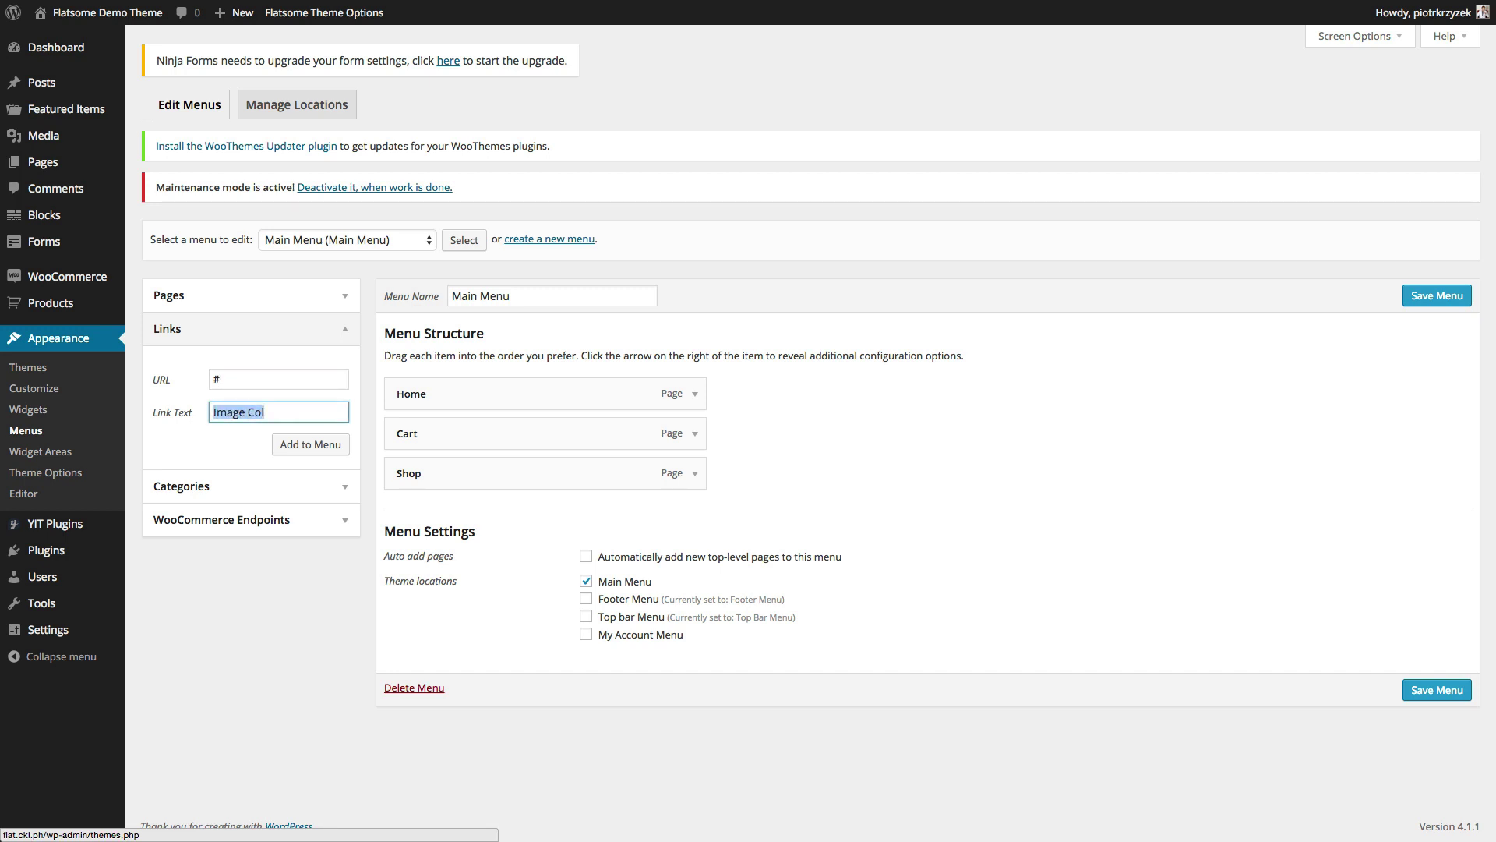
{"action": "type", "text": "My Silly i"}
{"action": "key", "text": "BackSpace"}
{"action": "type", "text": "Image"}
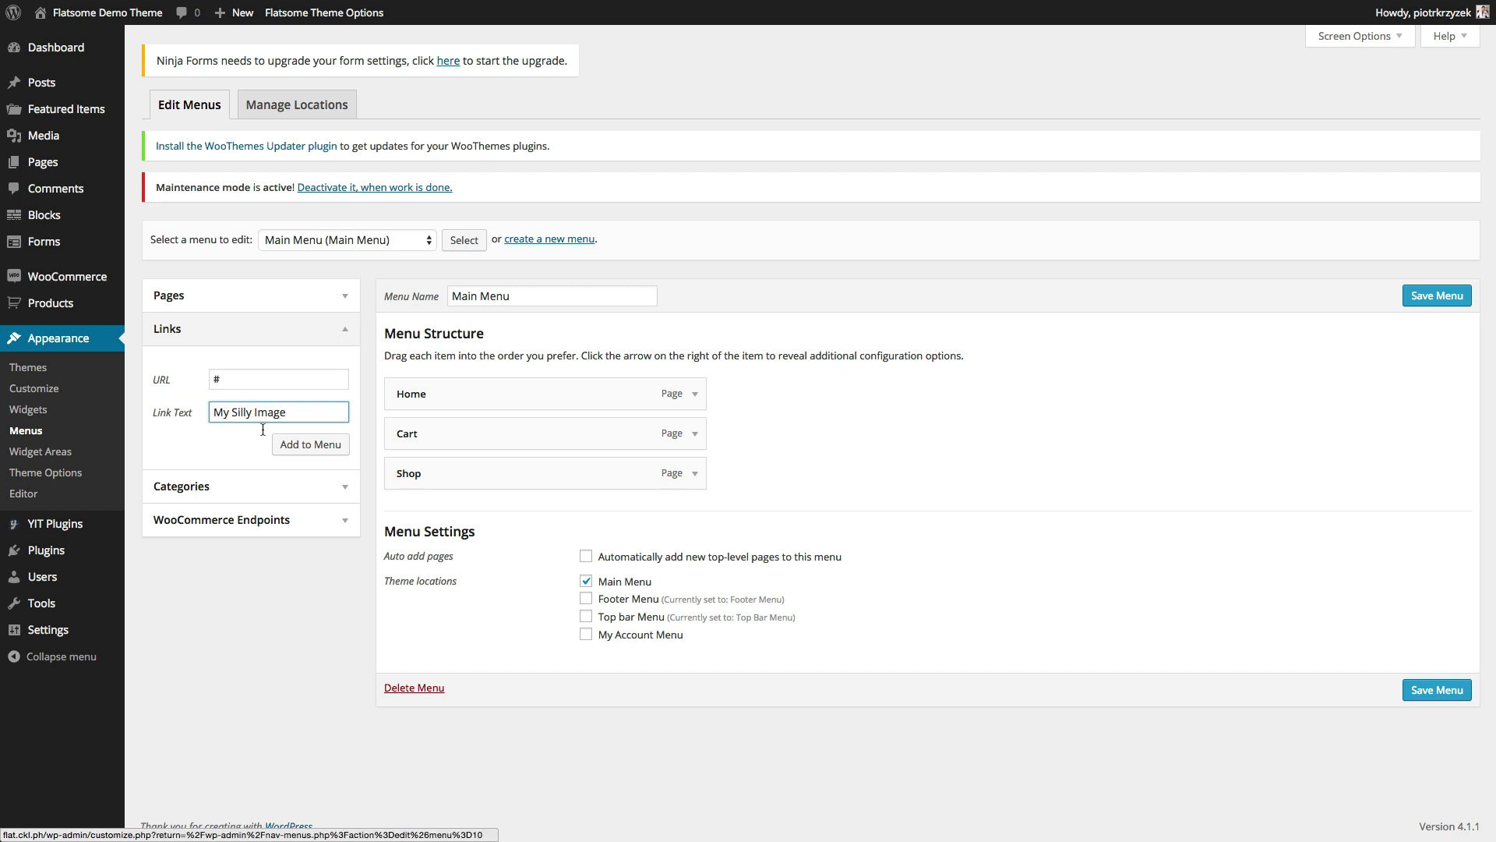
{"action": "left_click", "coordinate": [295, 444]}
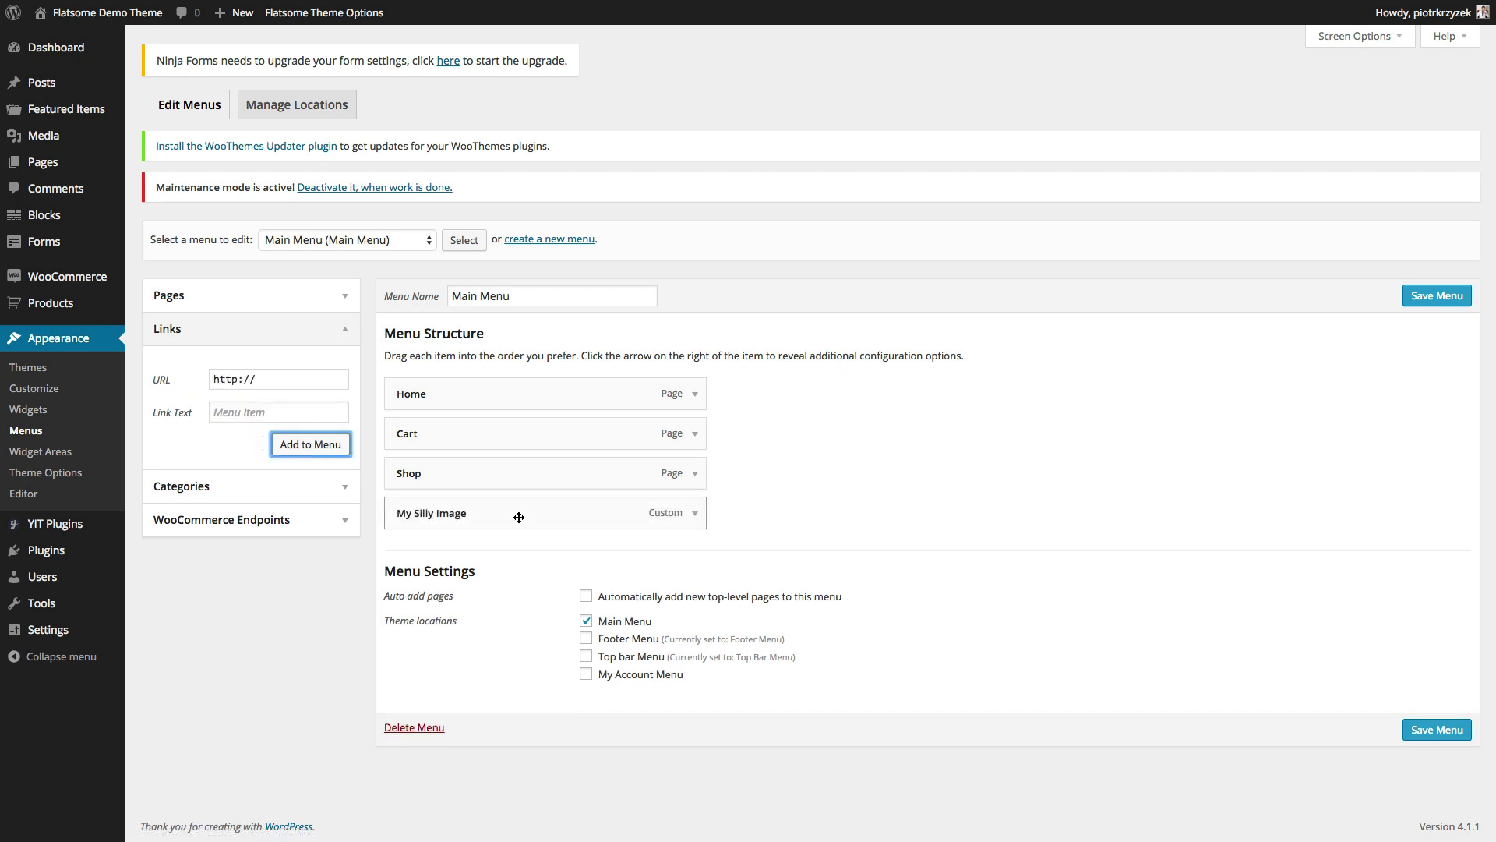
{"action": "left_click_drag", "start_coordinate": [568, 508], "coordinate": [575, 422]}
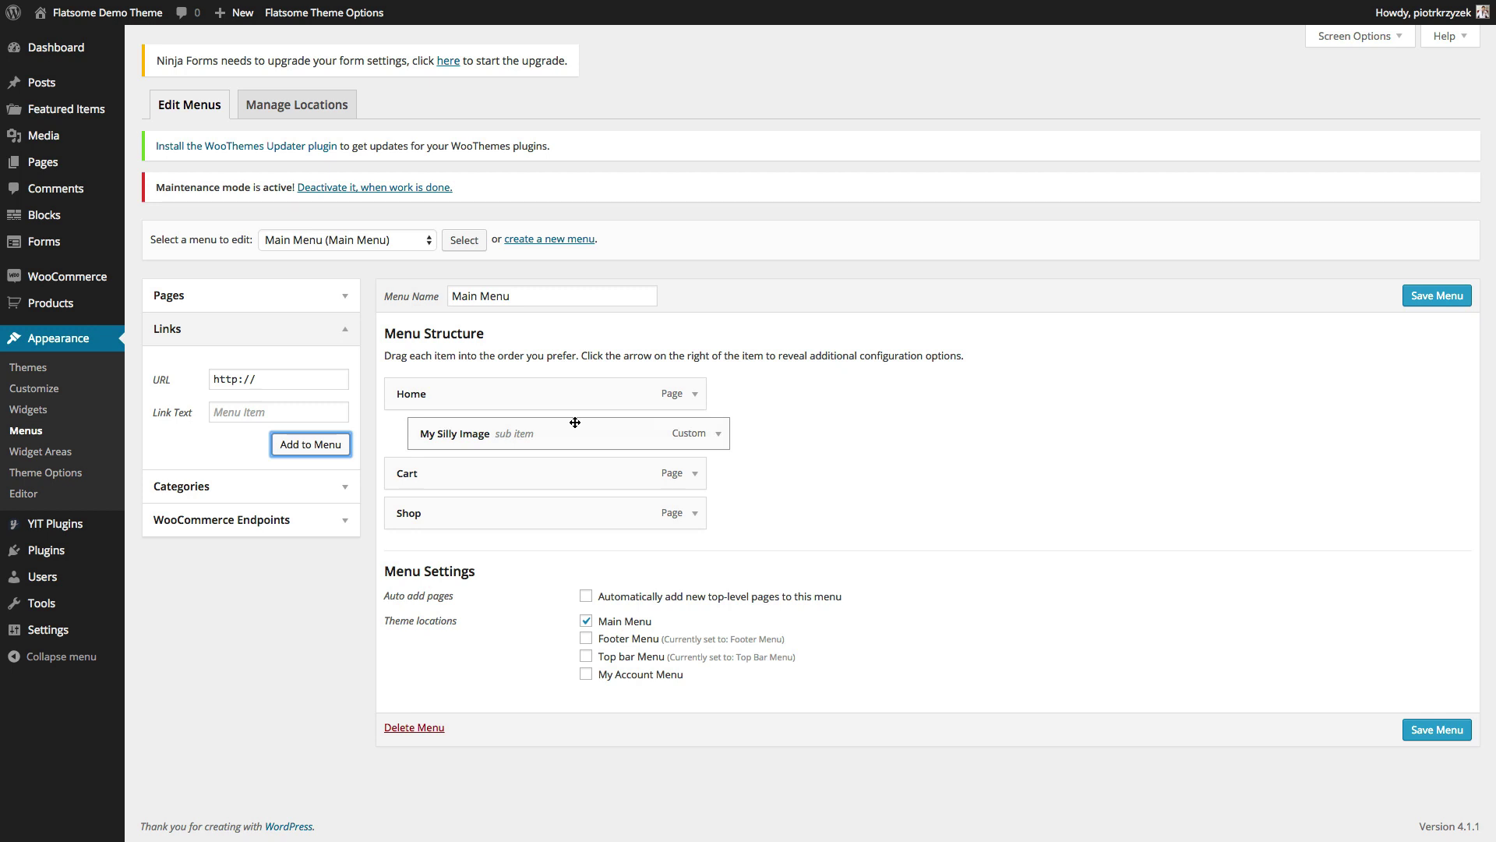
{"action": "left_click", "coordinate": [716, 434]}
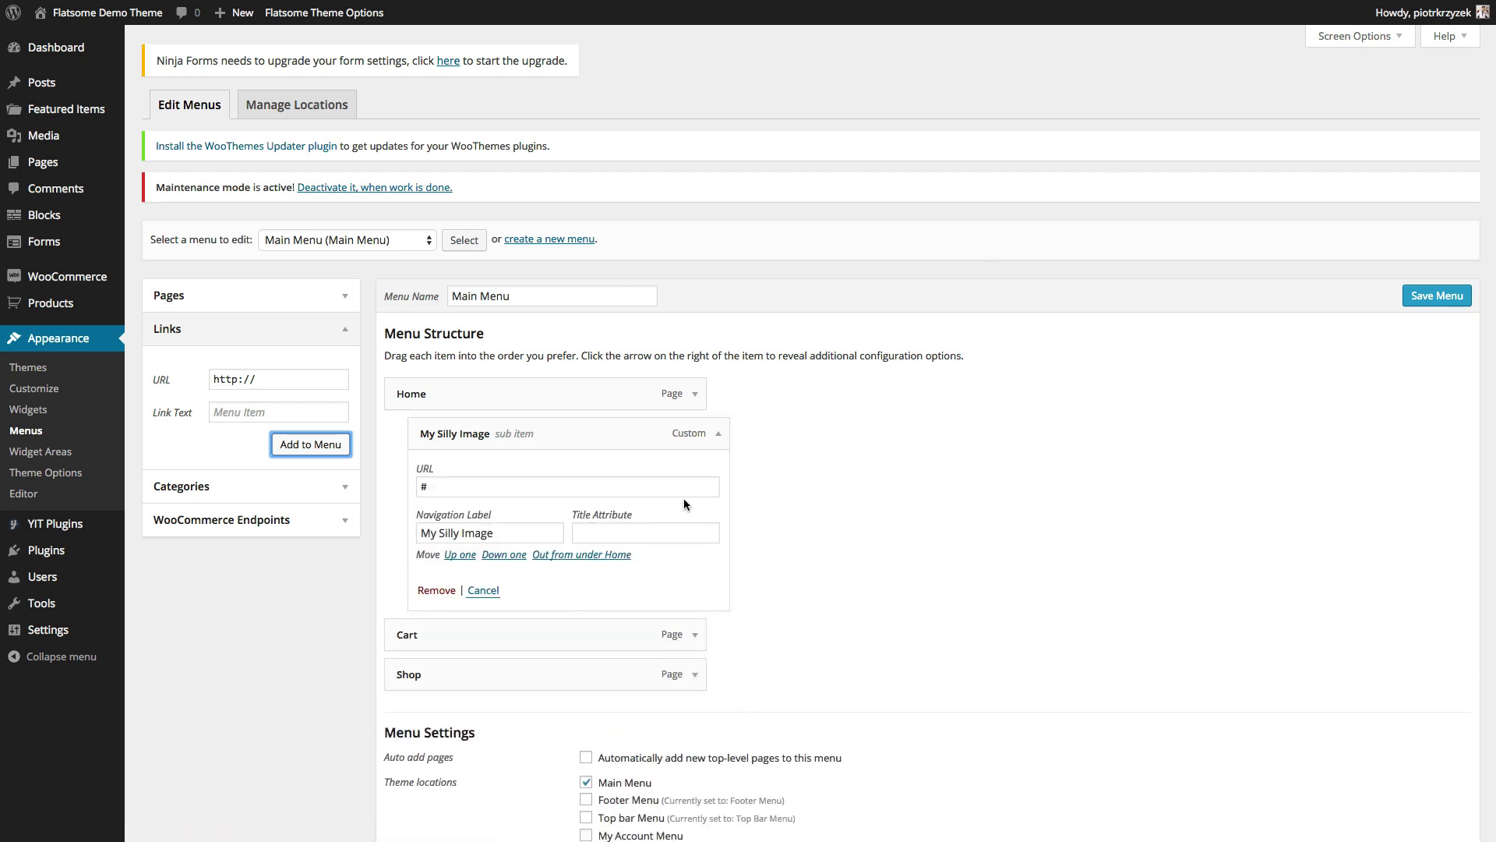
- Enable the CSS Classes and Description fields in Screen Options
{"action": "mouse_move", "coordinate": [1423, 12]}
{"action": "left_click", "coordinate": [1395, 36]}
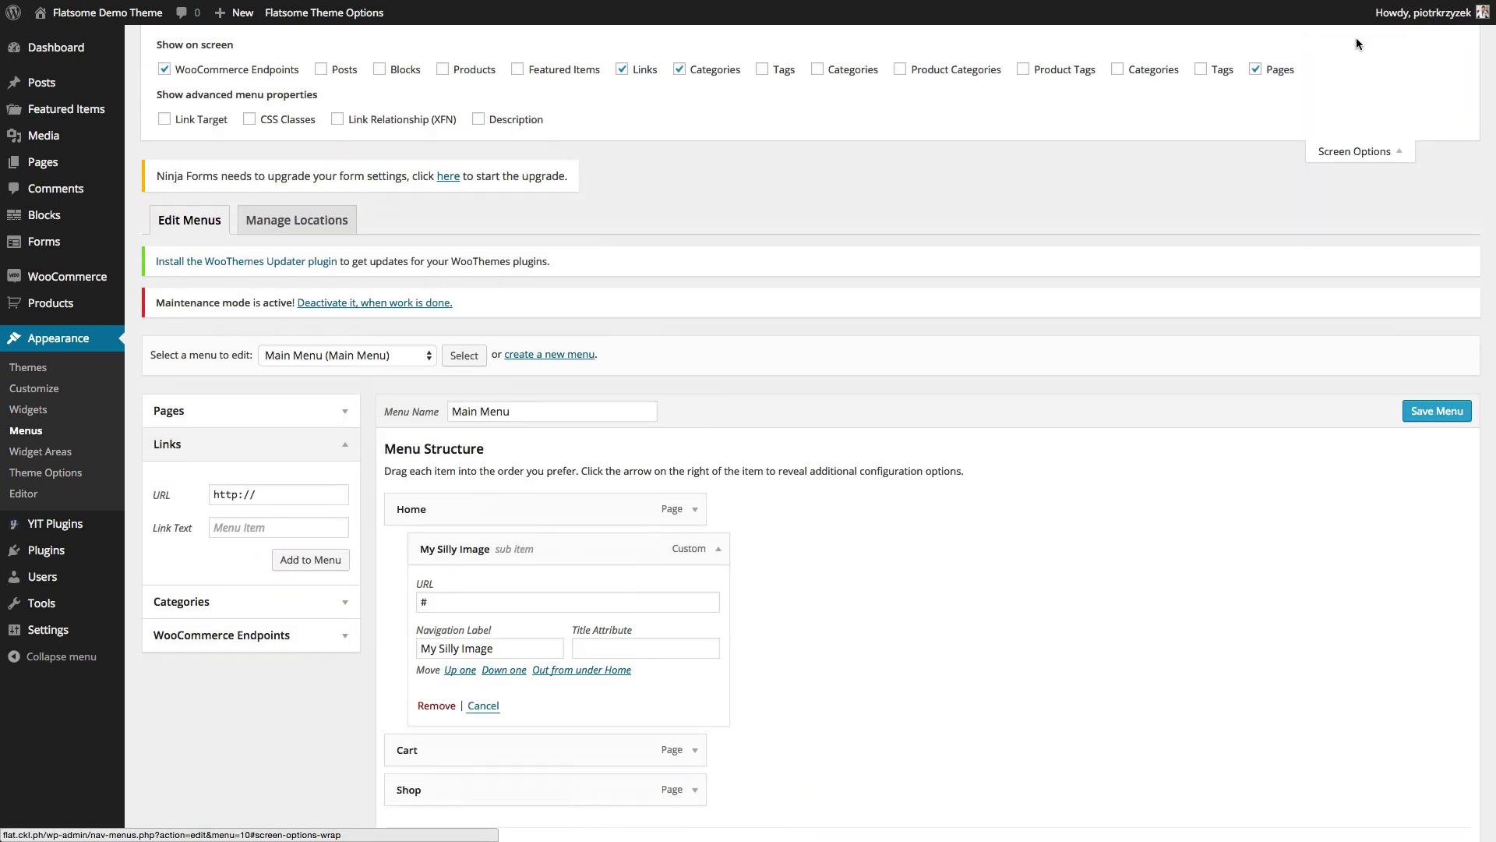
{"action": "left_click", "coordinate": [290, 118]}
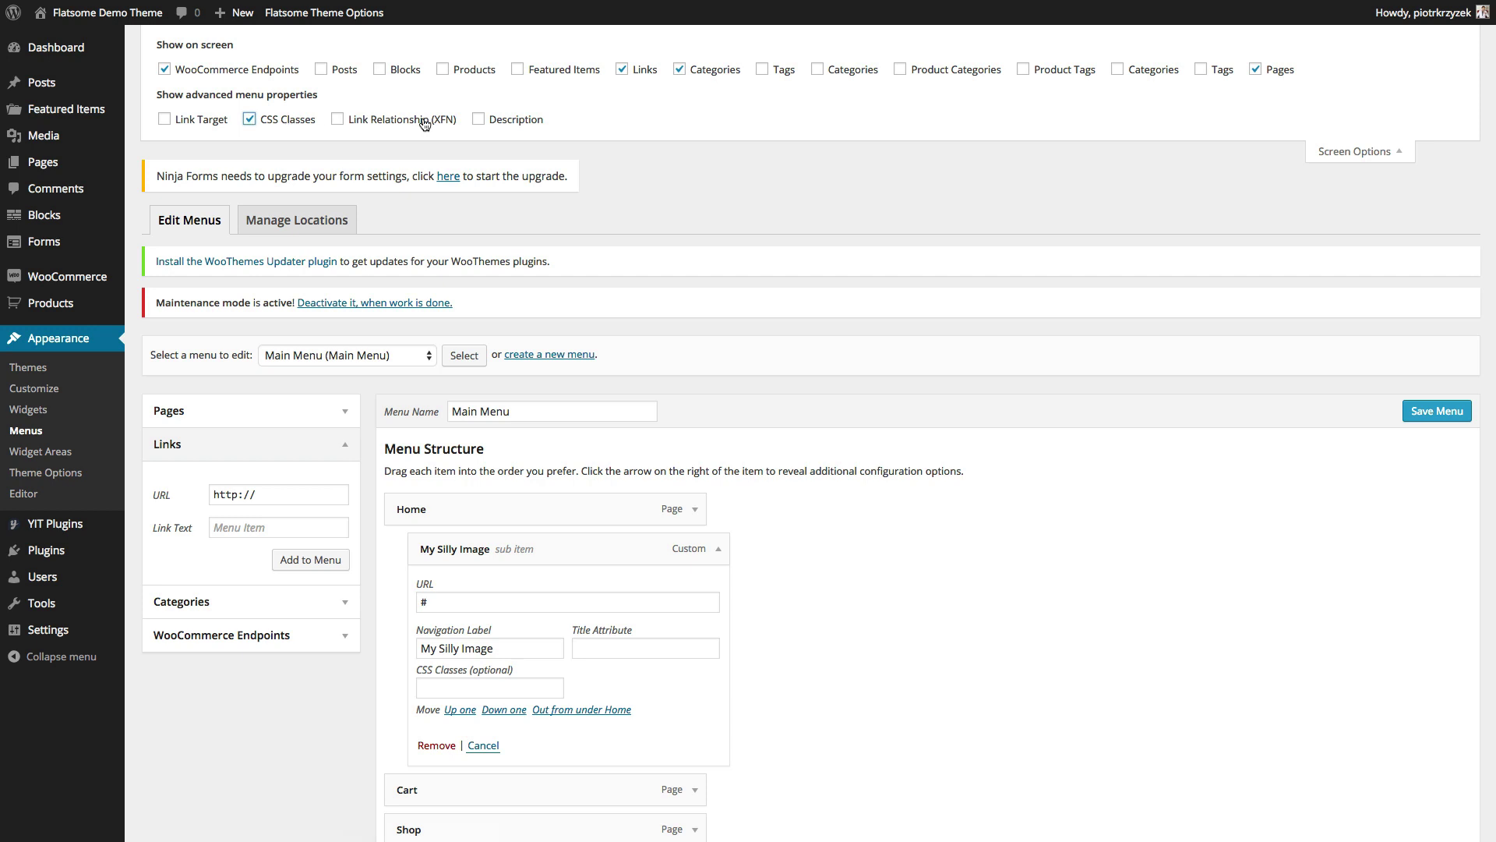
{"action": "left_click", "coordinate": [480, 118]}
{"action": "left_click", "coordinate": [1362, 156]}
- Paste the image URL as description and 'image-column' as CSS class, then save Main Menu
{"action": "scroll", "coordinate": [1359, 156], "scroll_direction": "down", "scroll_amount": 2}
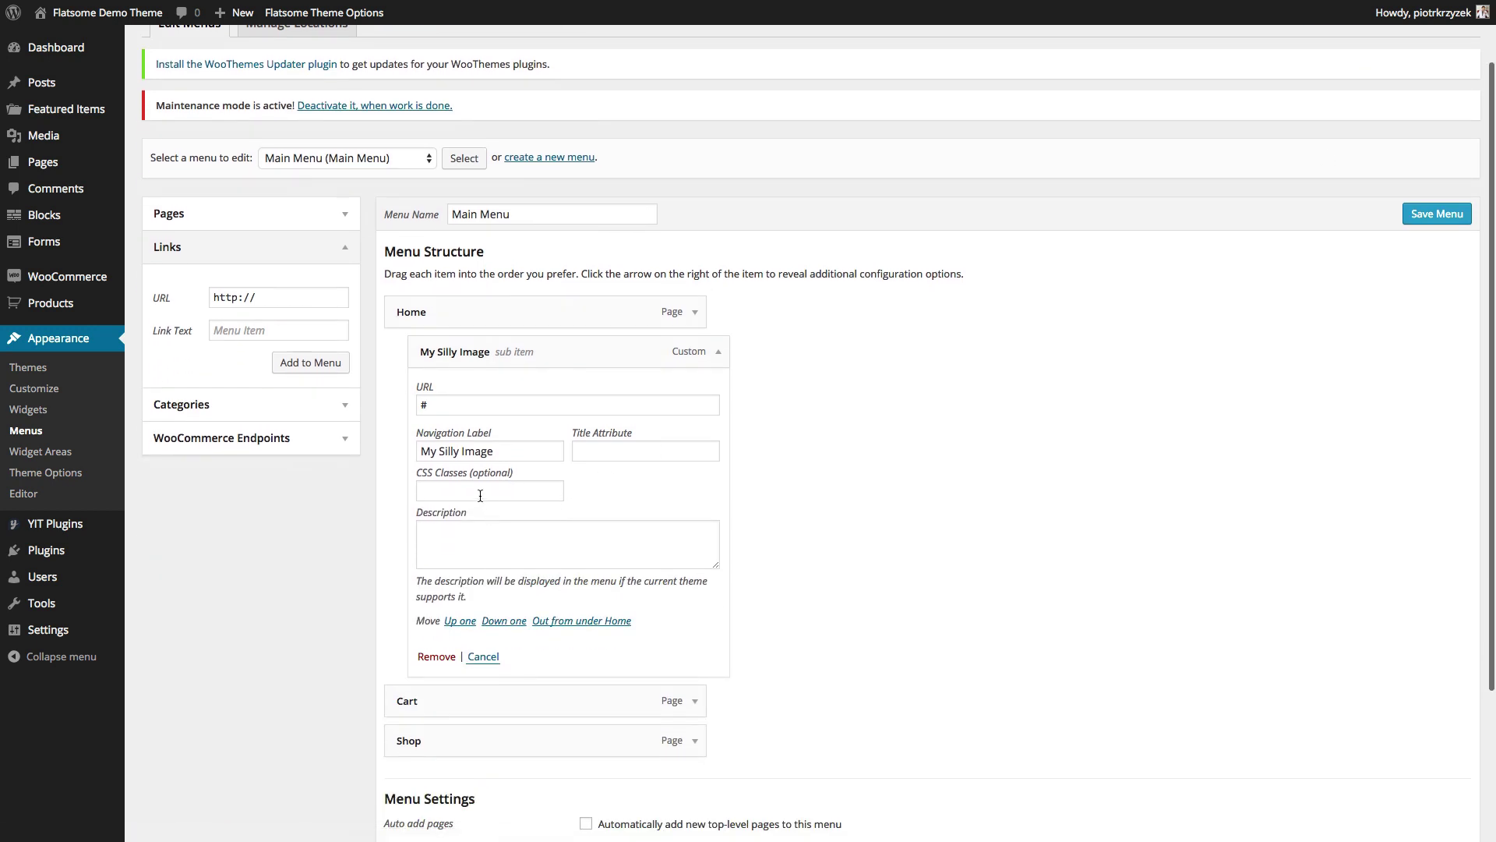
{"action": "left_click", "coordinate": [483, 542]}
{"action": "type", "text": "http://store.chykalophia.com/assets/img/cklph_menu_img.jpg"}
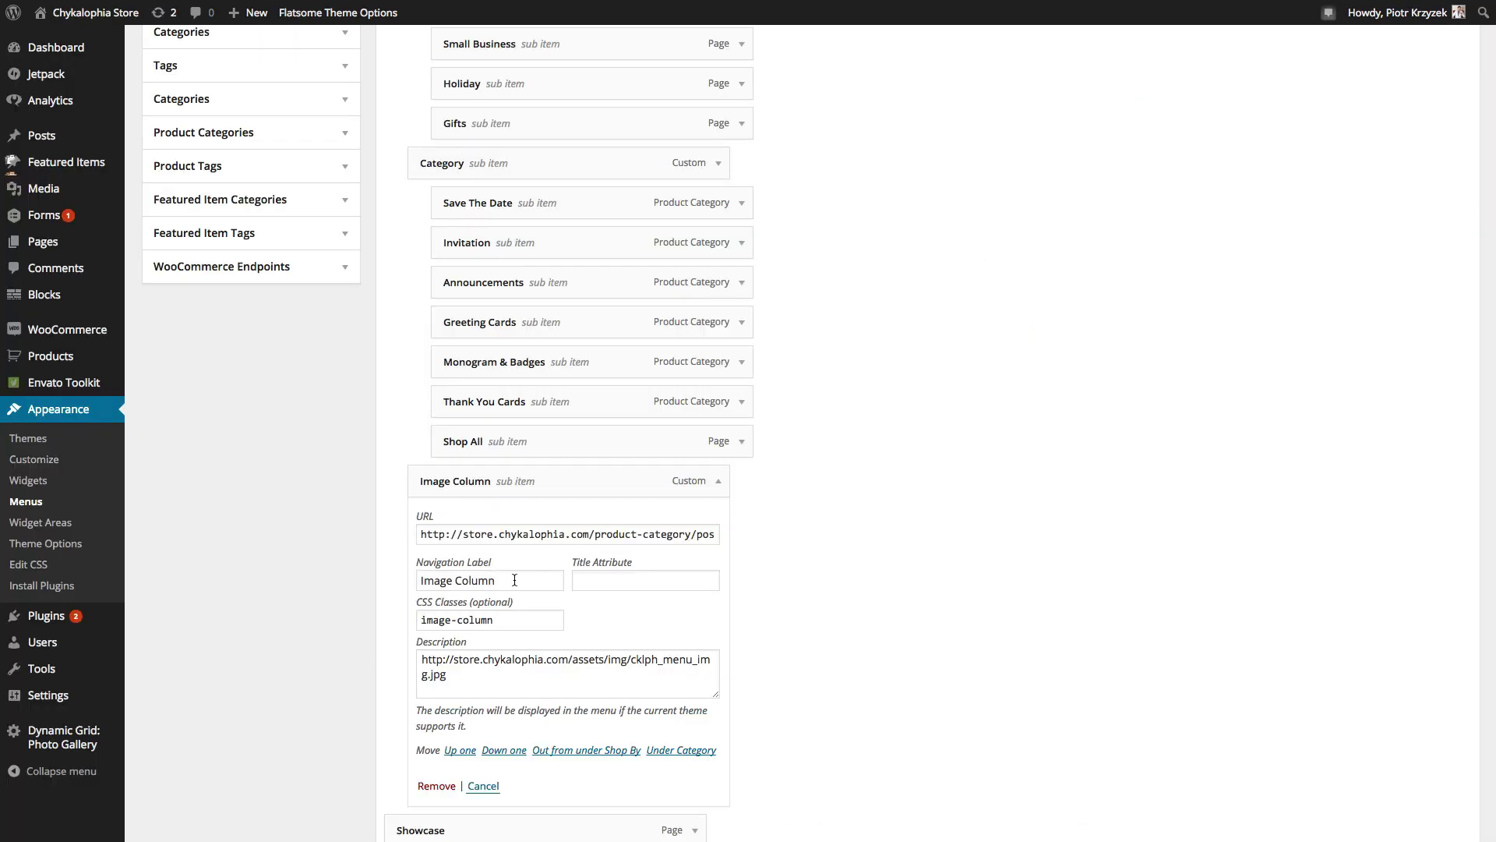
{"action": "left_click_drag", "start_coordinate": [514, 621], "coordinate": [316, 605]}
{"action": "key", "text": "ctrl+c"}
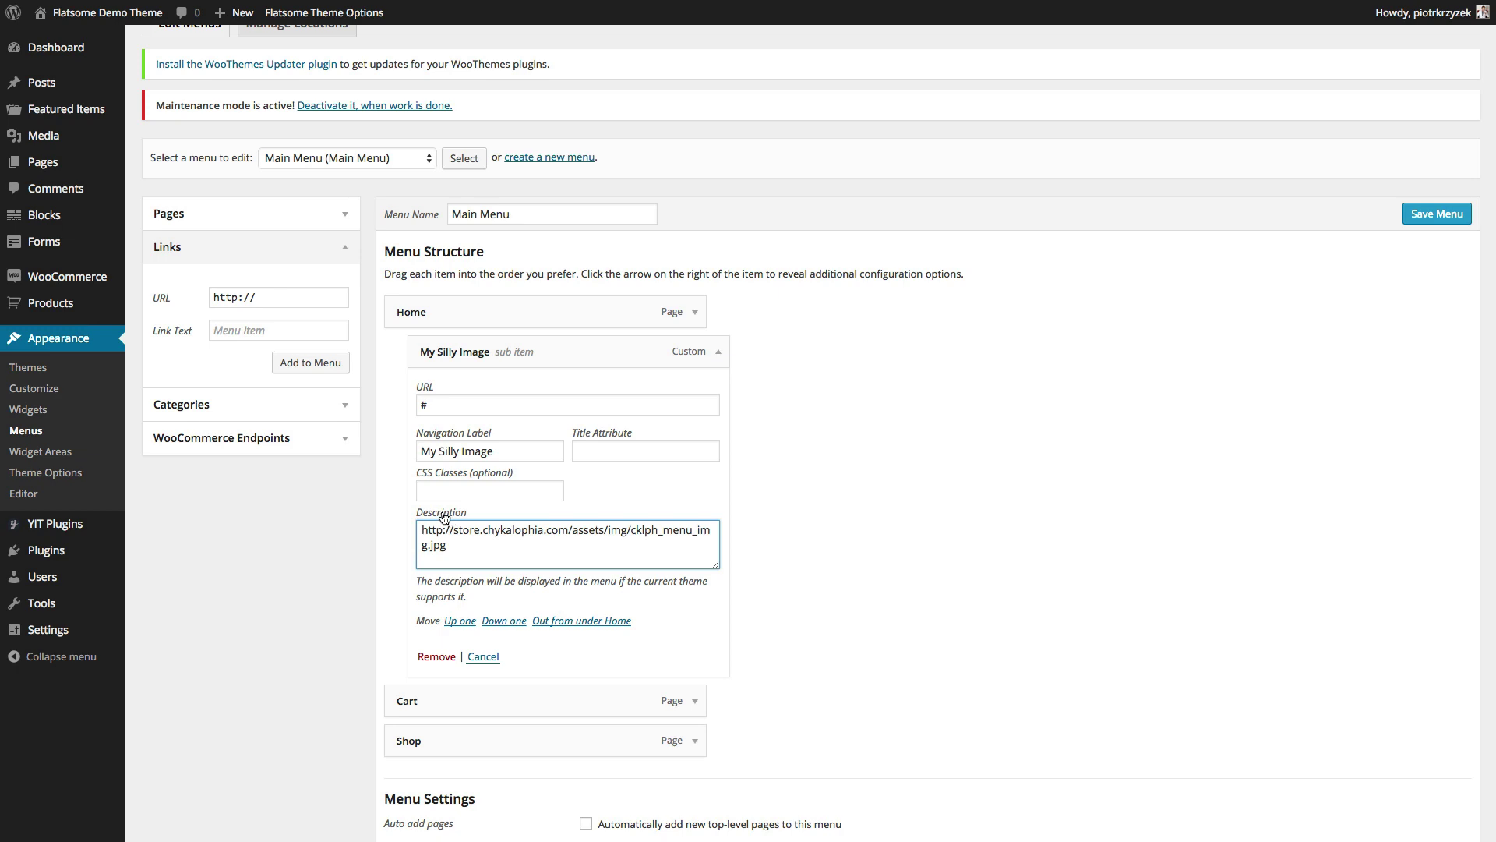
{"action": "left_click", "coordinate": [460, 491]}
{"action": "key", "text": "ctrl+v"}
{"action": "left_click", "coordinate": [1413, 214]}
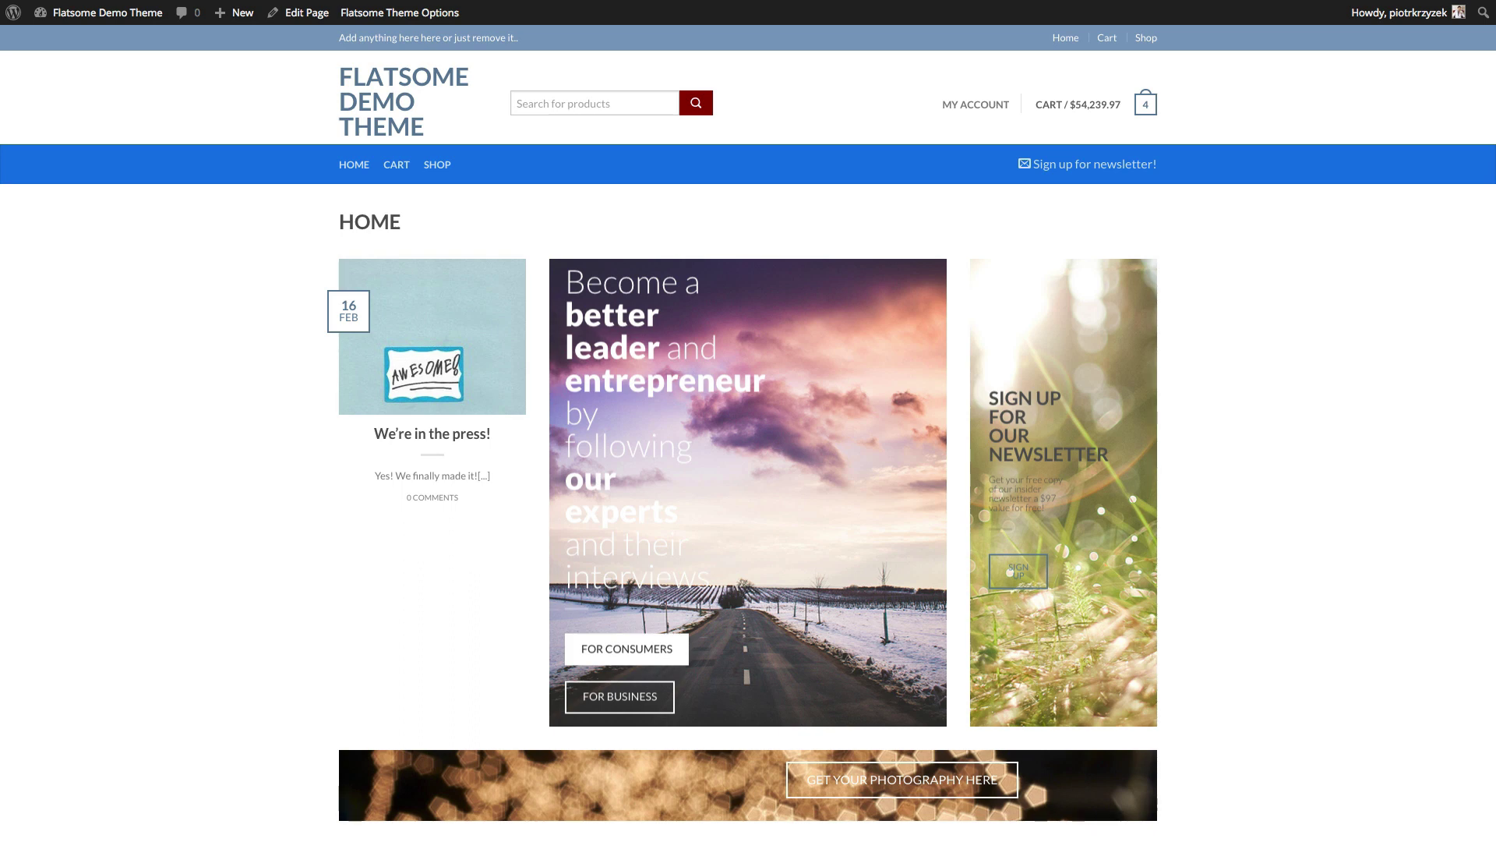
{"action": "key", "text": "ctrl+r"}
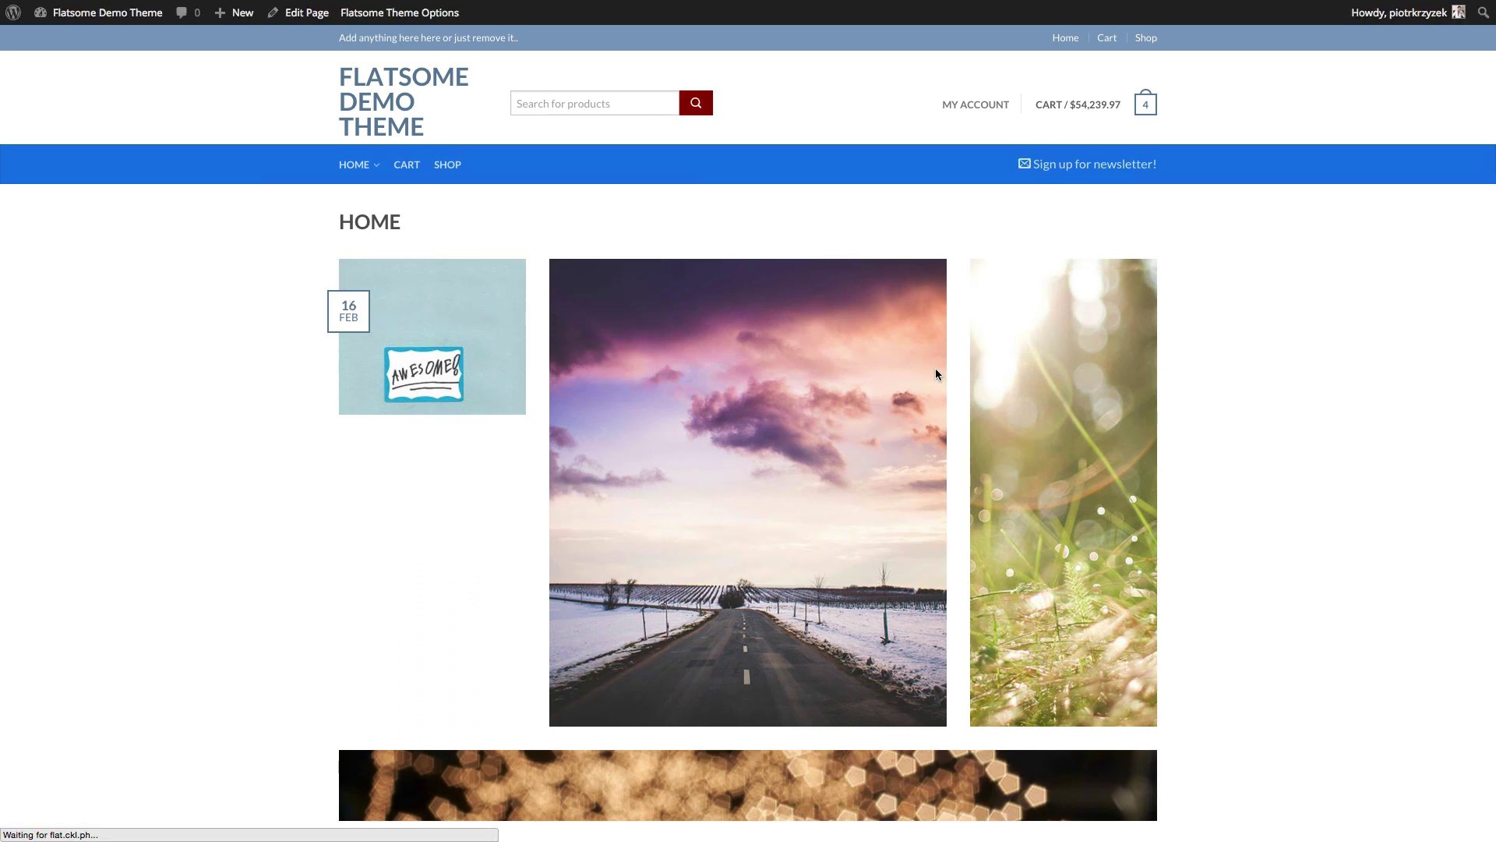
{"action": "mouse_move", "coordinate": [364, 173]}
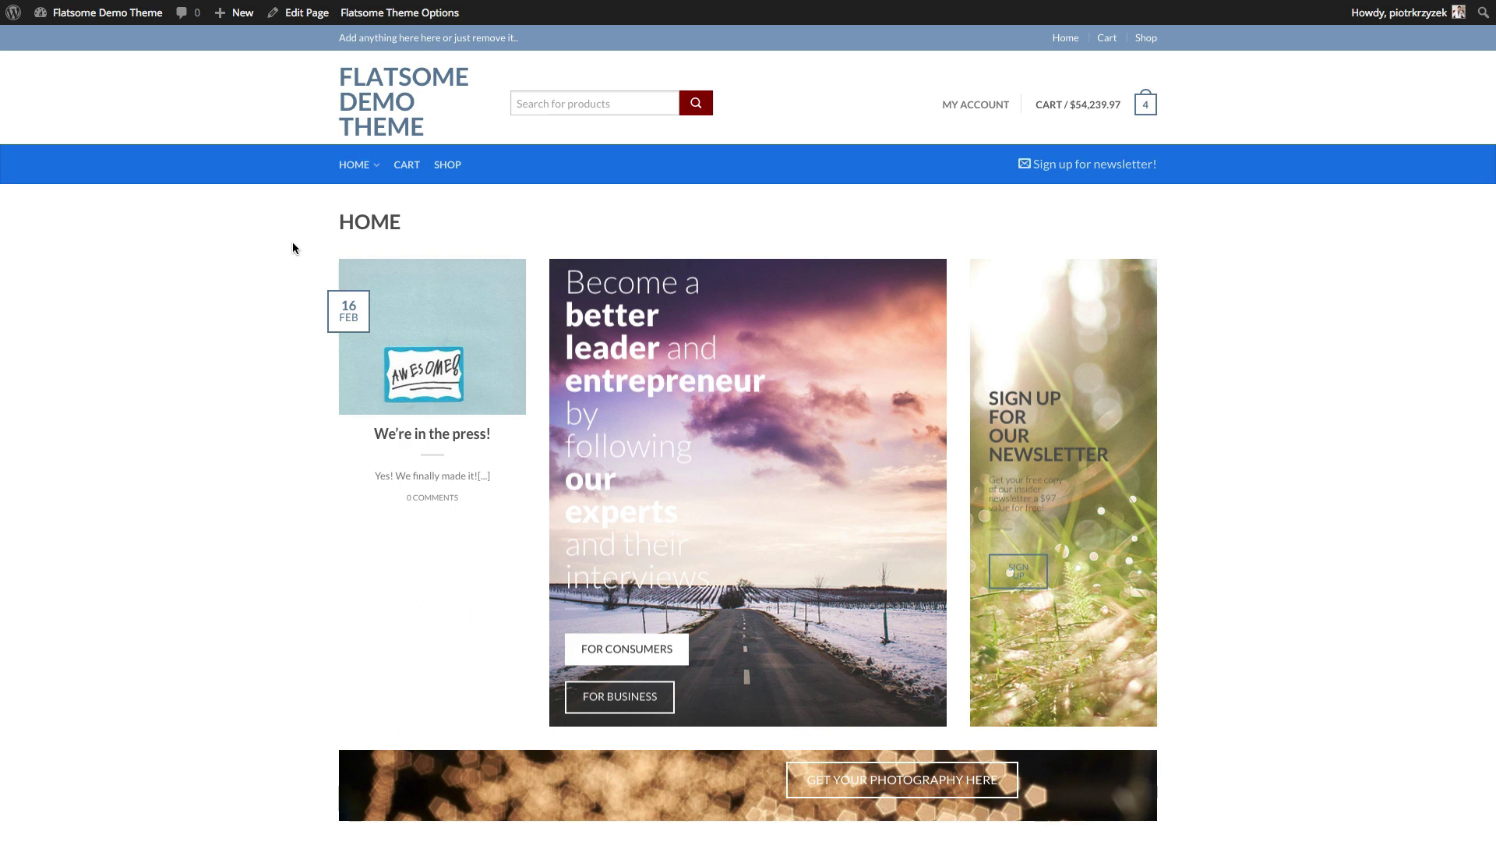
{"action": "key", "text": "ctrl+shift+Tab"}
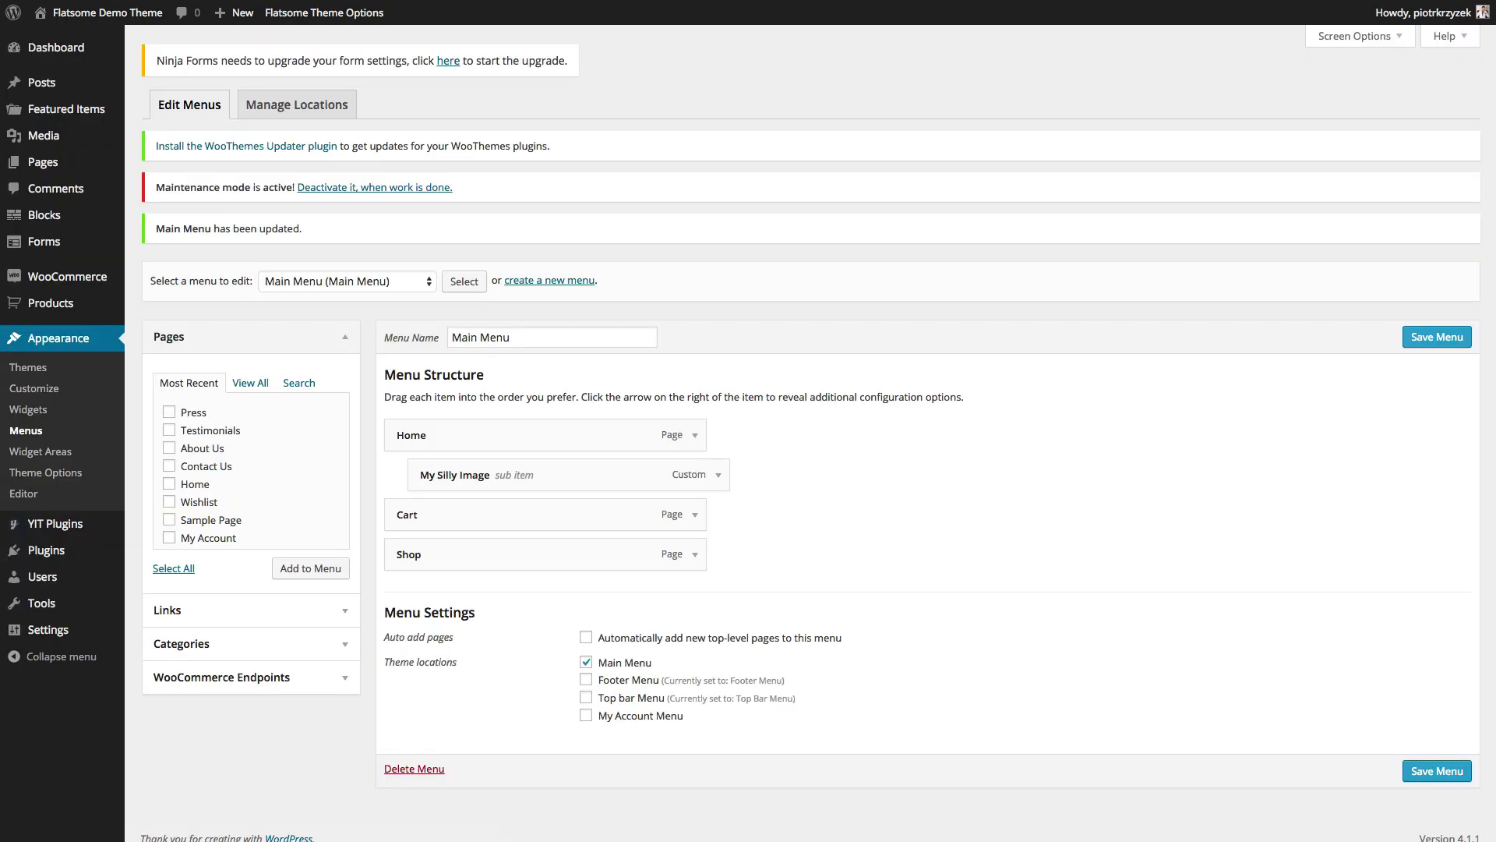
- Add custom link 'My fun dummy' with URL # and nest it under Home
{"action": "left_click", "coordinate": [337, 616]}
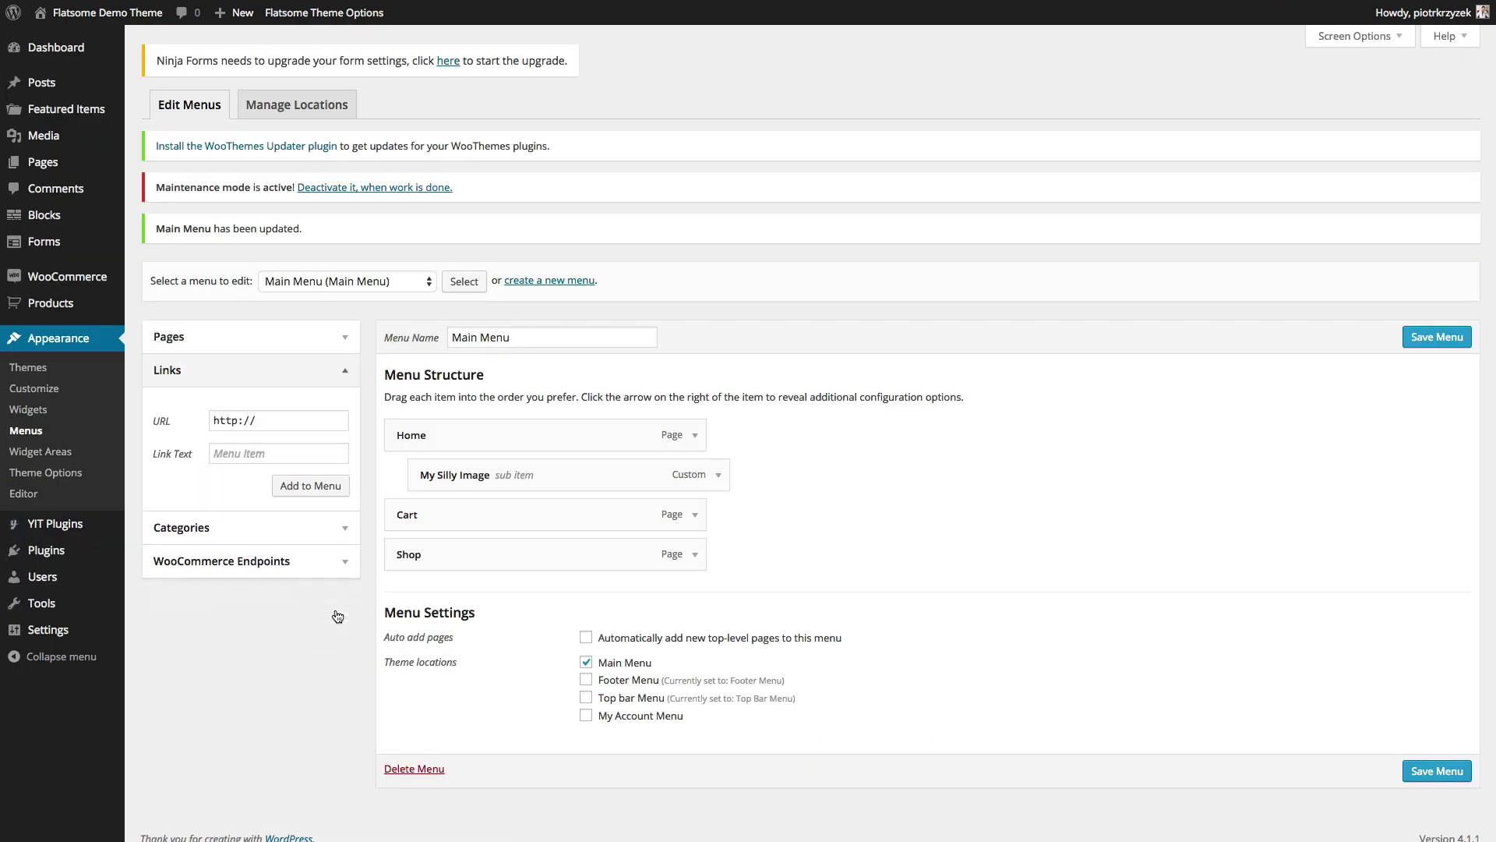
{"action": "left_click", "coordinate": [291, 421]}
{"action": "type", "text": "$"}
{"action": "key", "text": "Tab"}
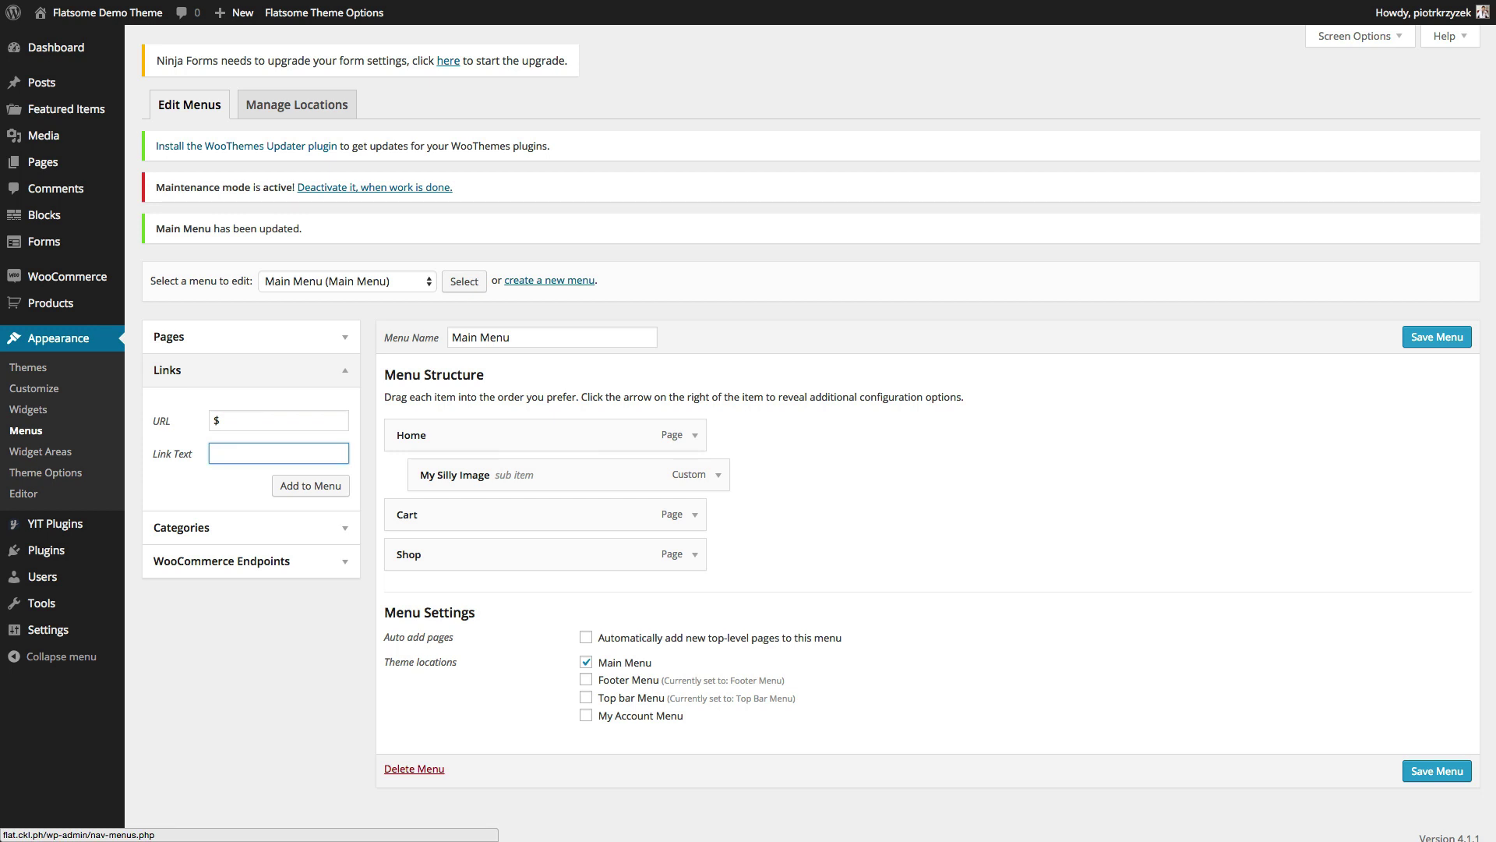
{"action": "key", "text": "shift+Tab"}
{"action": "type", "text": "#"}
{"action": "key", "text": "Tab"}
{"action": "type", "text": "Sh"}
{"action": "key", "text": "BackSpace"}
{"action": "key", "text": "BackSpace"}
{"action": "type", "text": "My fun dummy"}
{"action": "left_click", "coordinate": [328, 489]}
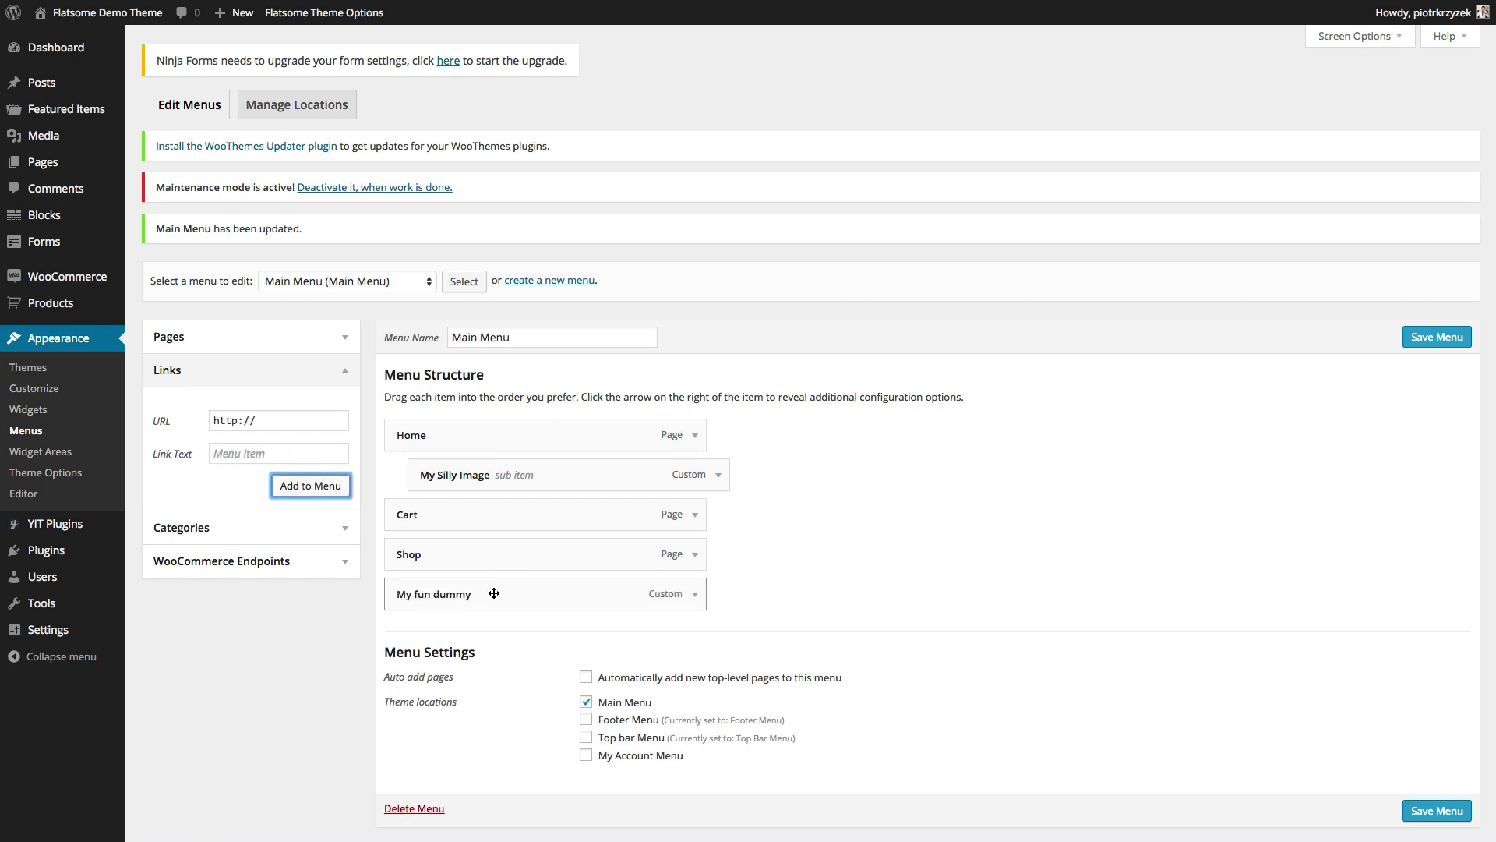
{"action": "left_click_drag", "start_coordinate": [494, 593], "coordinate": [515, 472]}
- Add 'The middle one' with URL # between My fun dummy and My Silly Image
{"action": "left_click_drag", "start_coordinate": [280, 424], "coordinate": [148, 421]}
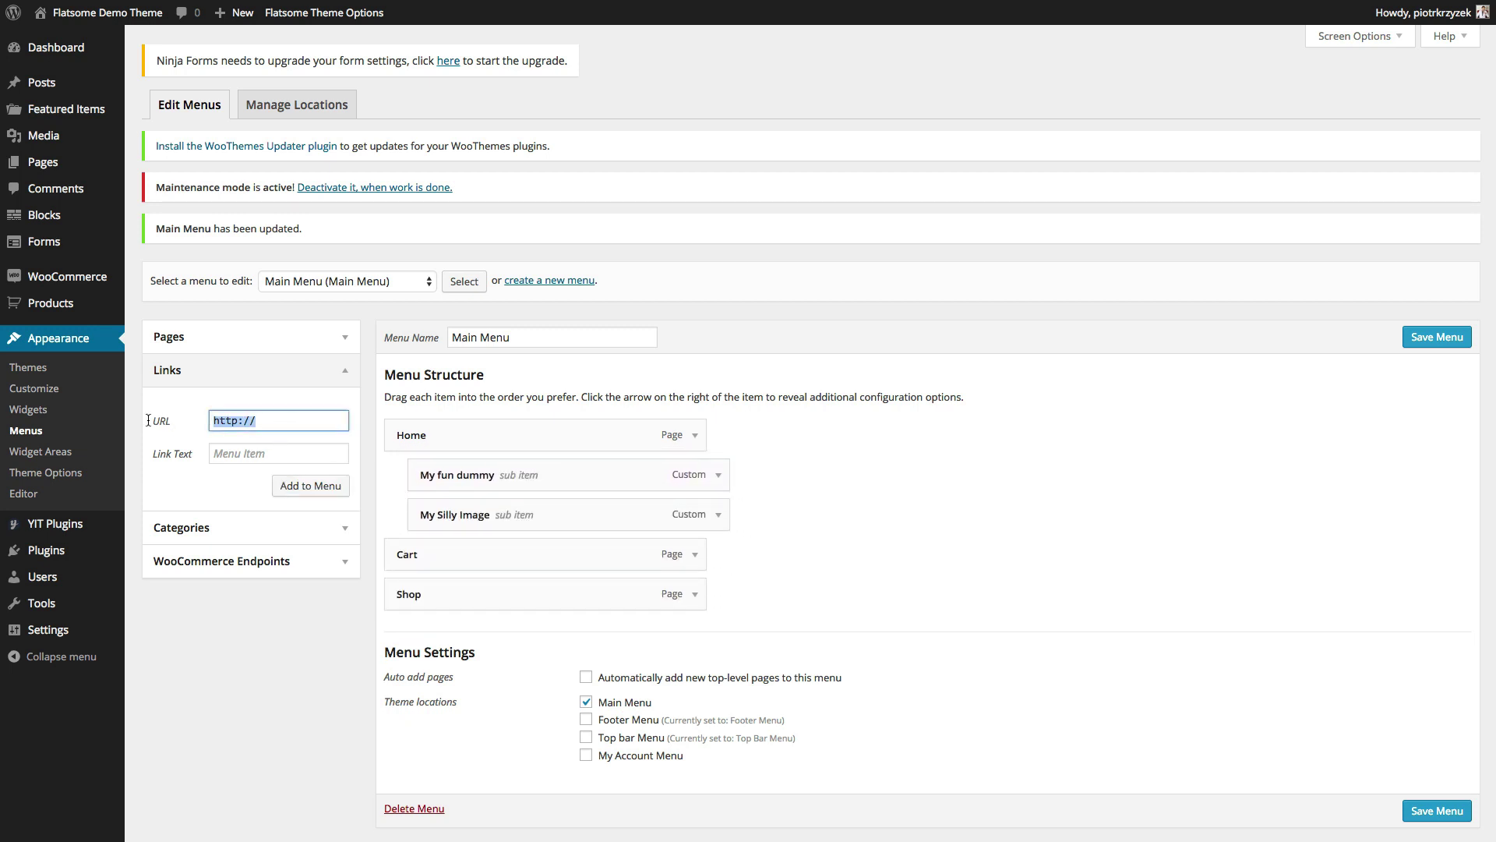
{"action": "type", "text": "#"}
{"action": "key", "text": "Tab"}
{"action": "type", "text": "The middle one"}
{"action": "left_click", "coordinate": [322, 485]}
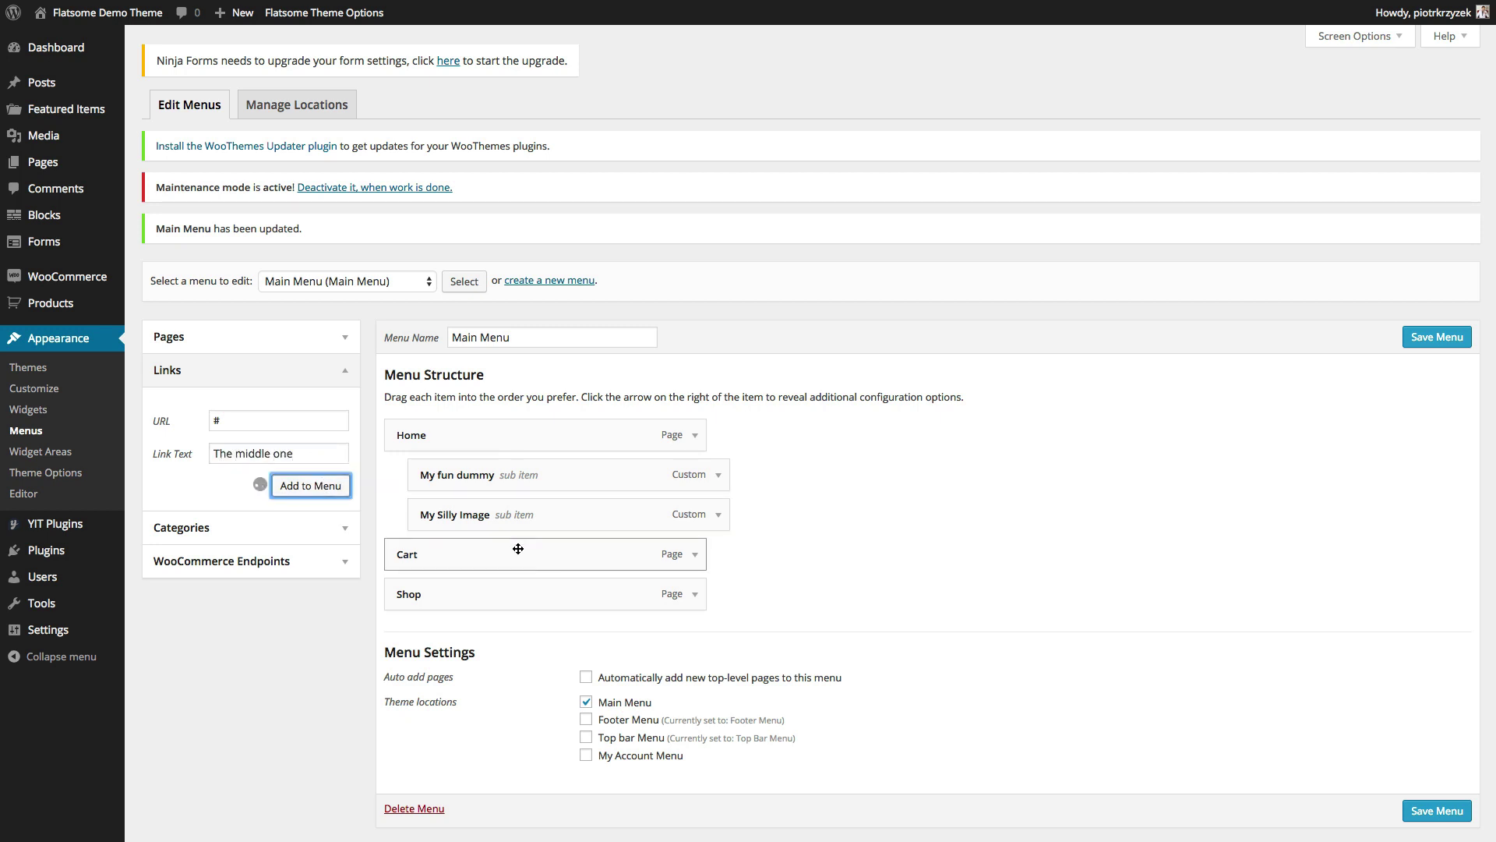
{"action": "left_click_drag", "start_coordinate": [530, 631], "coordinate": [535, 511]}
- Add custom links 'Children 1' and 'Children2' to Main Menu
{"action": "key", "text": "shift+Tab"}
{"action": "key", "text": "shift+Tab"}
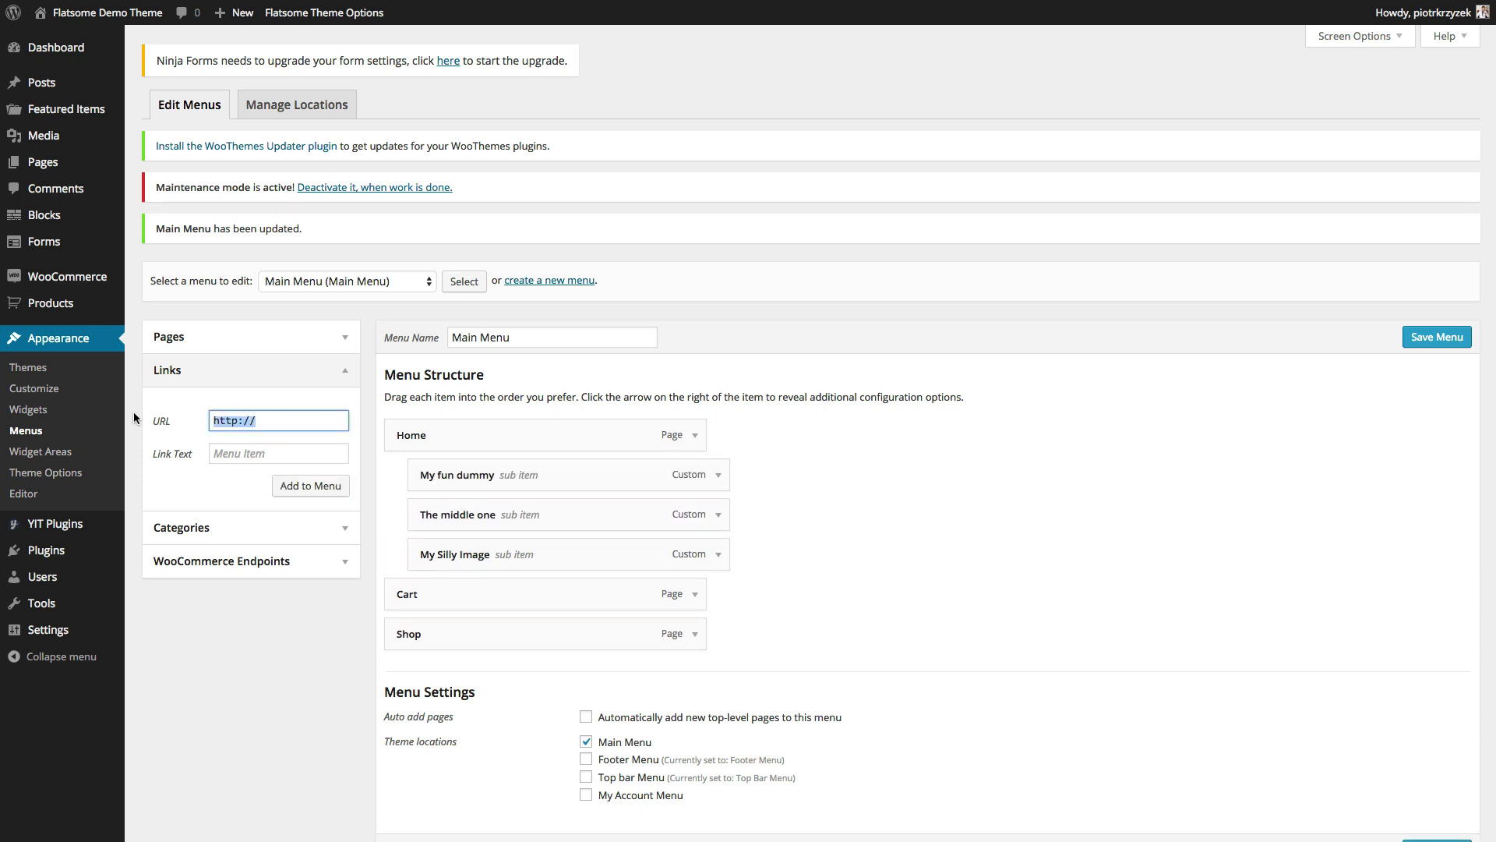
{"action": "type", "text": "#"}
{"action": "key", "text": "Tab"}
{"action": "type", "text": "Children"}
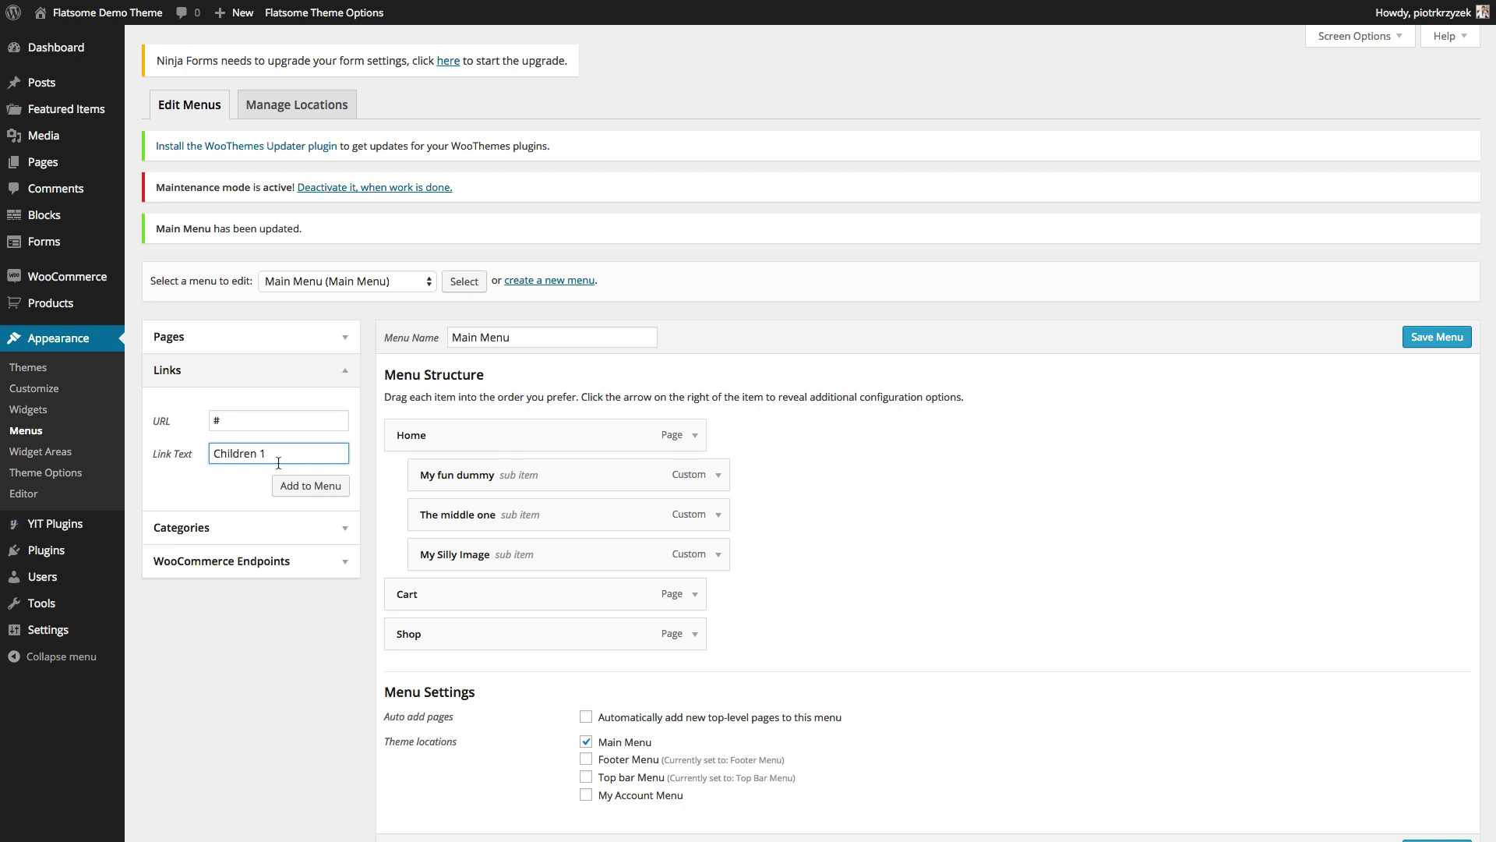
{"action": "left_click", "coordinate": [290, 484]}
{"action": "left_click", "coordinate": [283, 421]}
{"action": "key", "text": "ctrl+a"}
{"action": "type", "text": "Chi"}
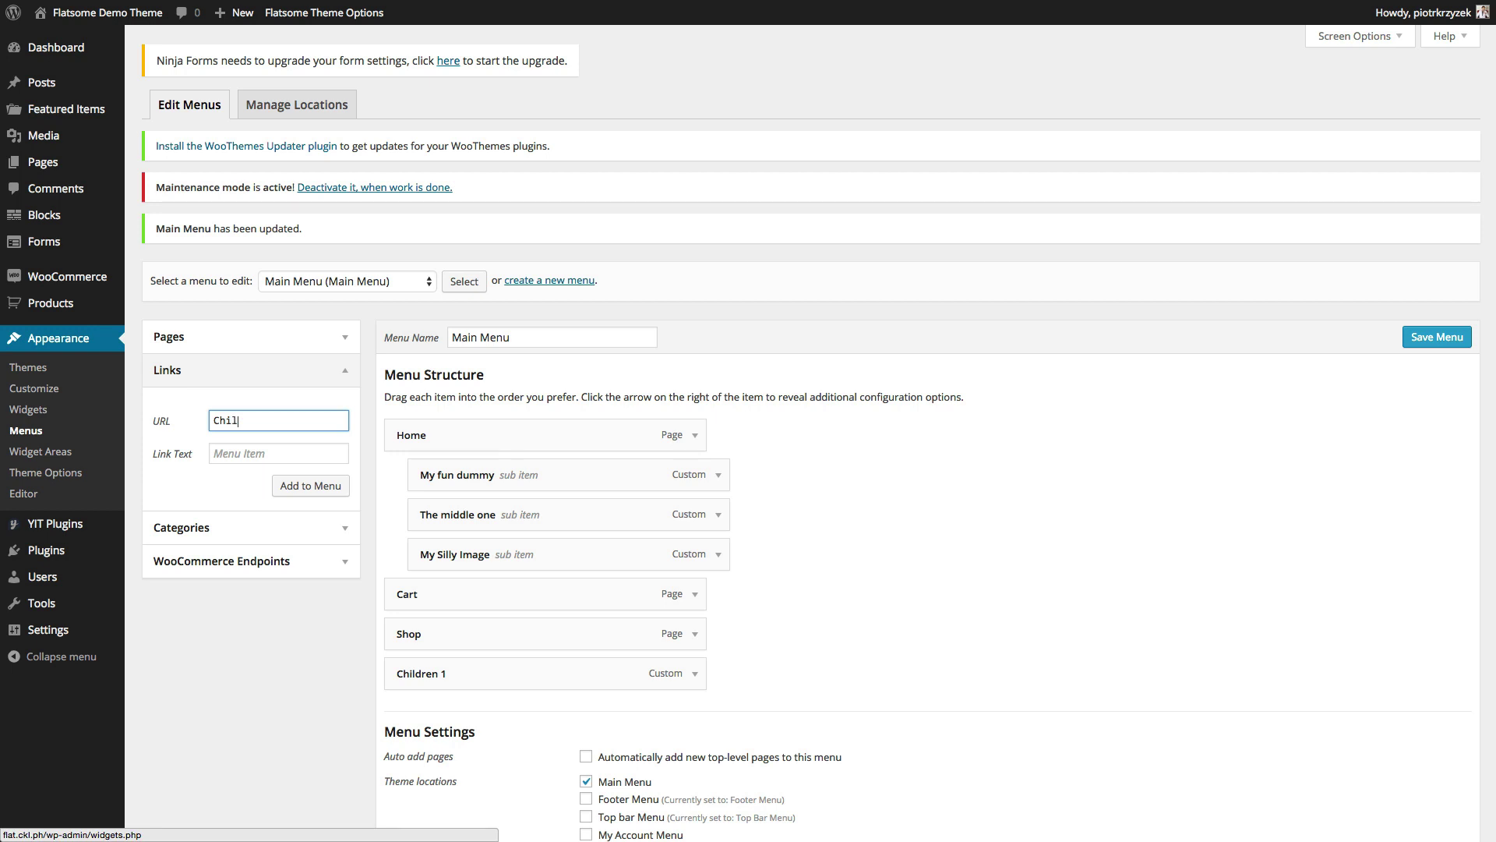
{"action": "key", "text": "BackSpace"}
{"action": "key", "text": "BackSpace"}
{"action": "key", "text": "BackSpace"}
{"action": "left_click", "coordinate": [234, 453]}
{"action": "type", "text": "Children2"}
{"action": "left_click", "coordinate": [290, 486]}
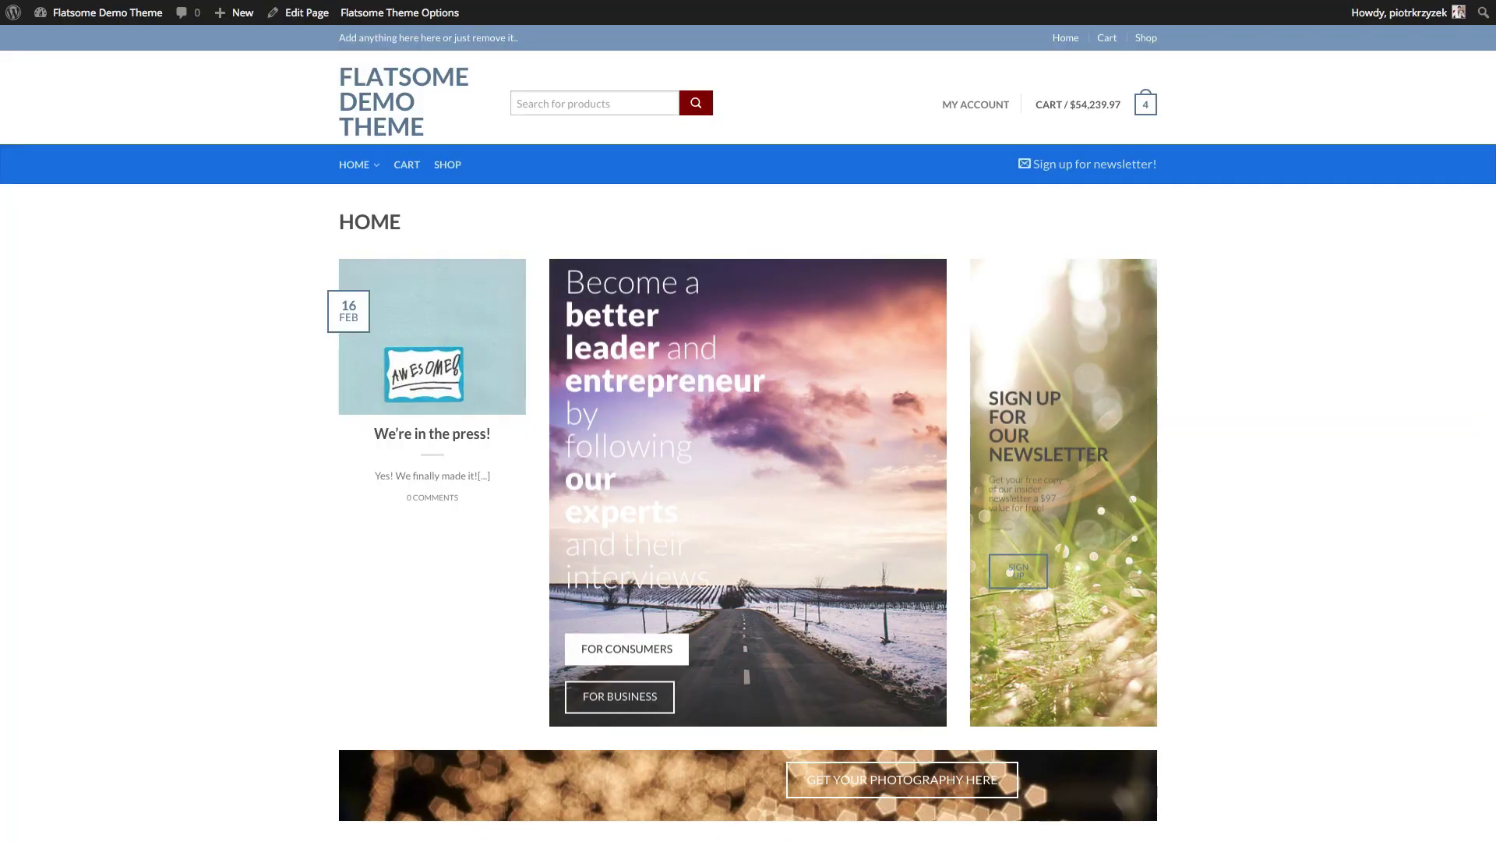
- Reload the storefront and reveal the Home dropdown with My fun dummy and The middle one columns
{"action": "key", "text": "F5"}
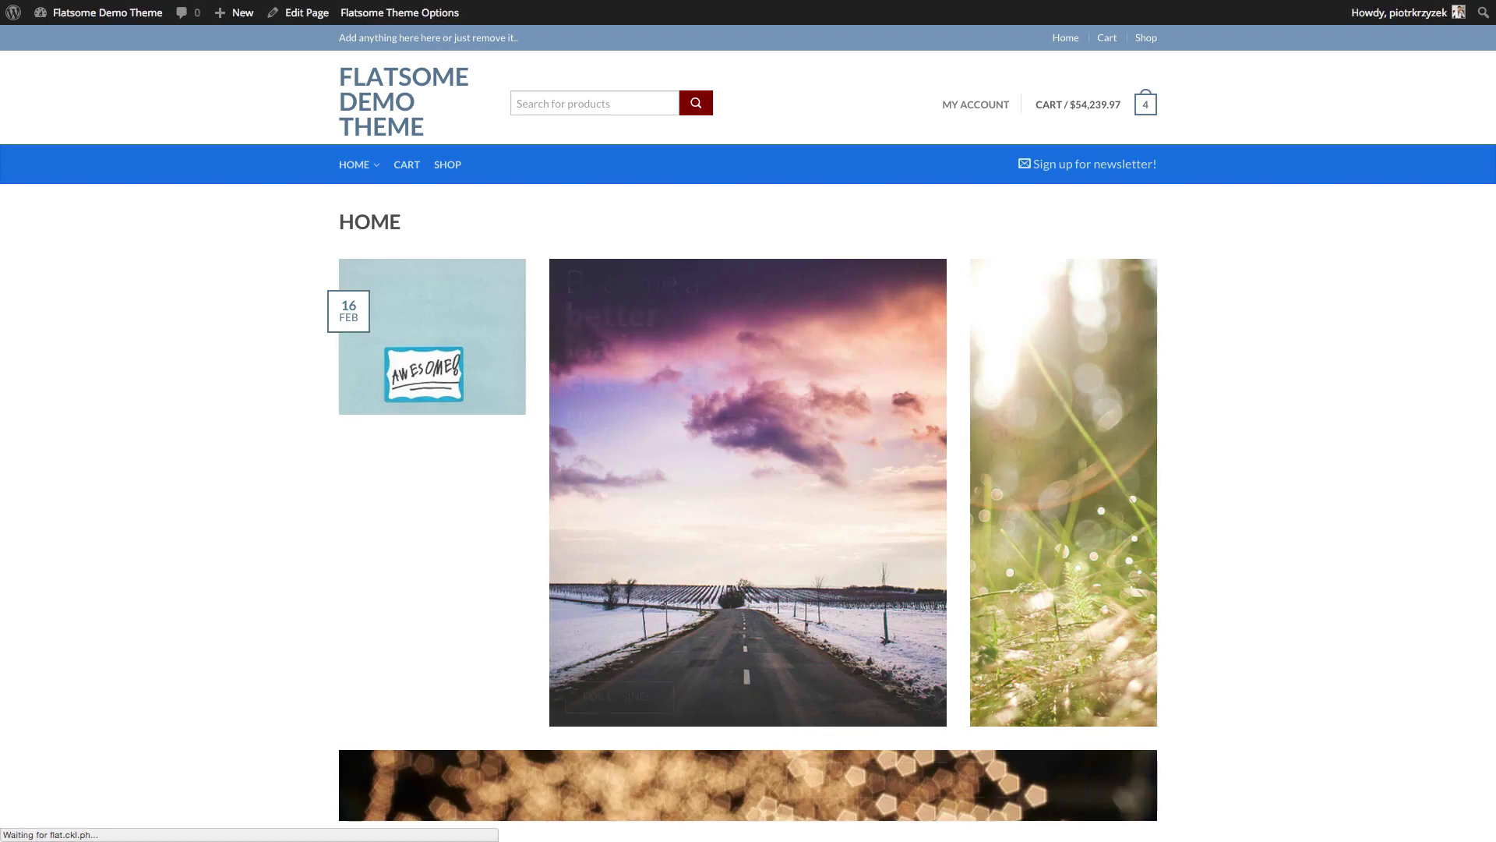
{"action": "mouse_move", "coordinate": [366, 170]}
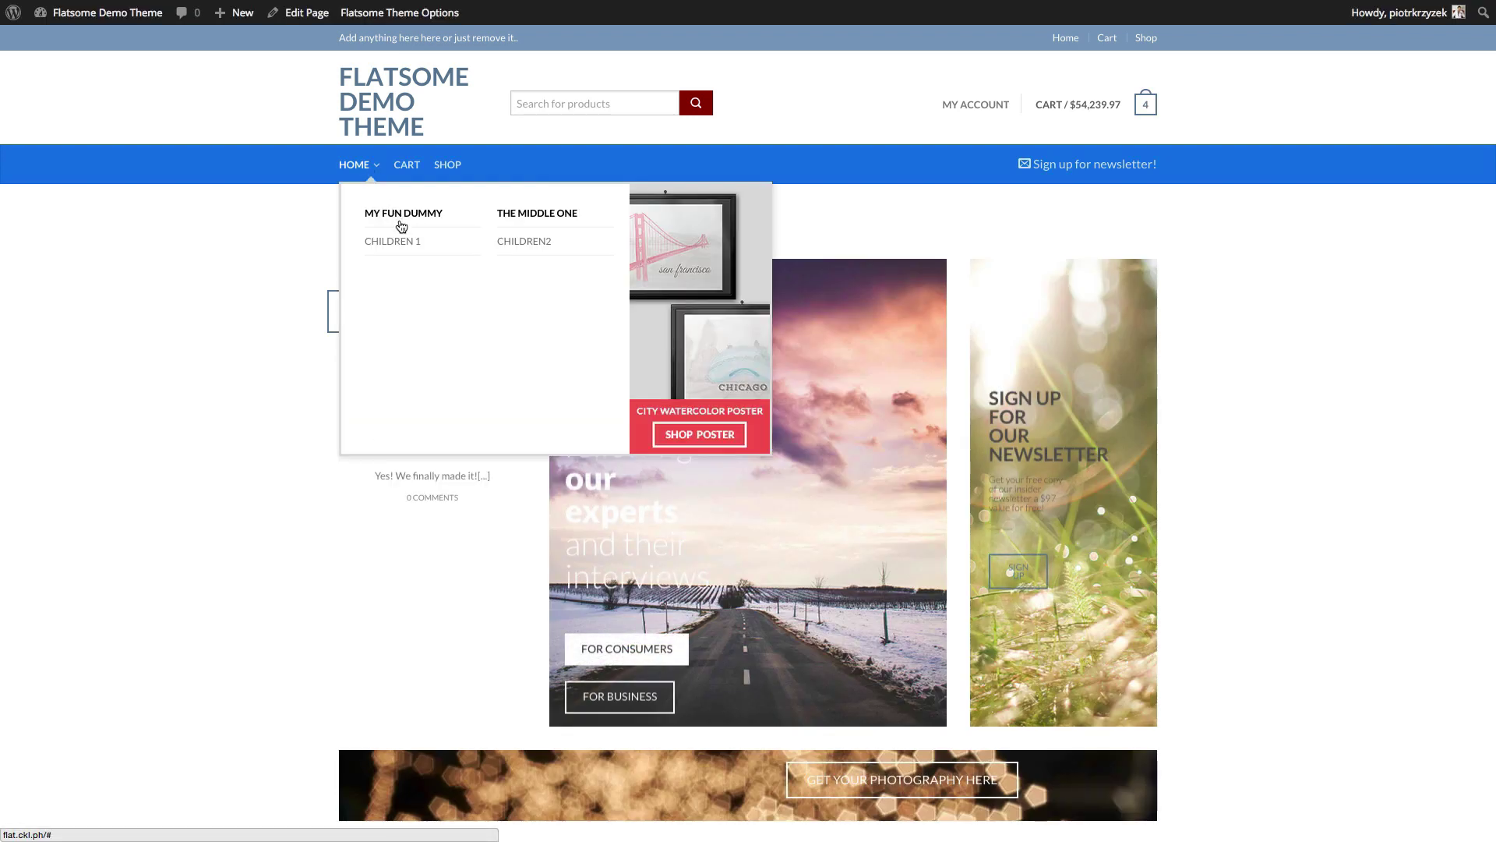